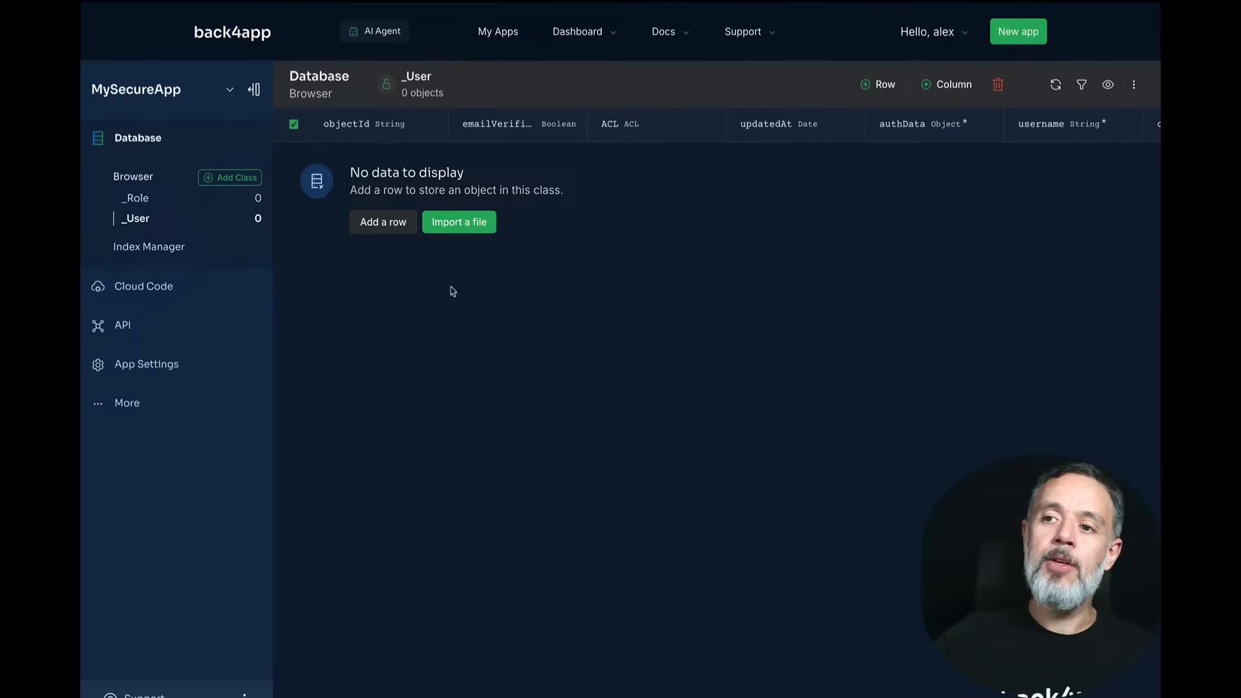
Step: Add the first user row with a username and a hidden password, and save it
left_click(380, 221)
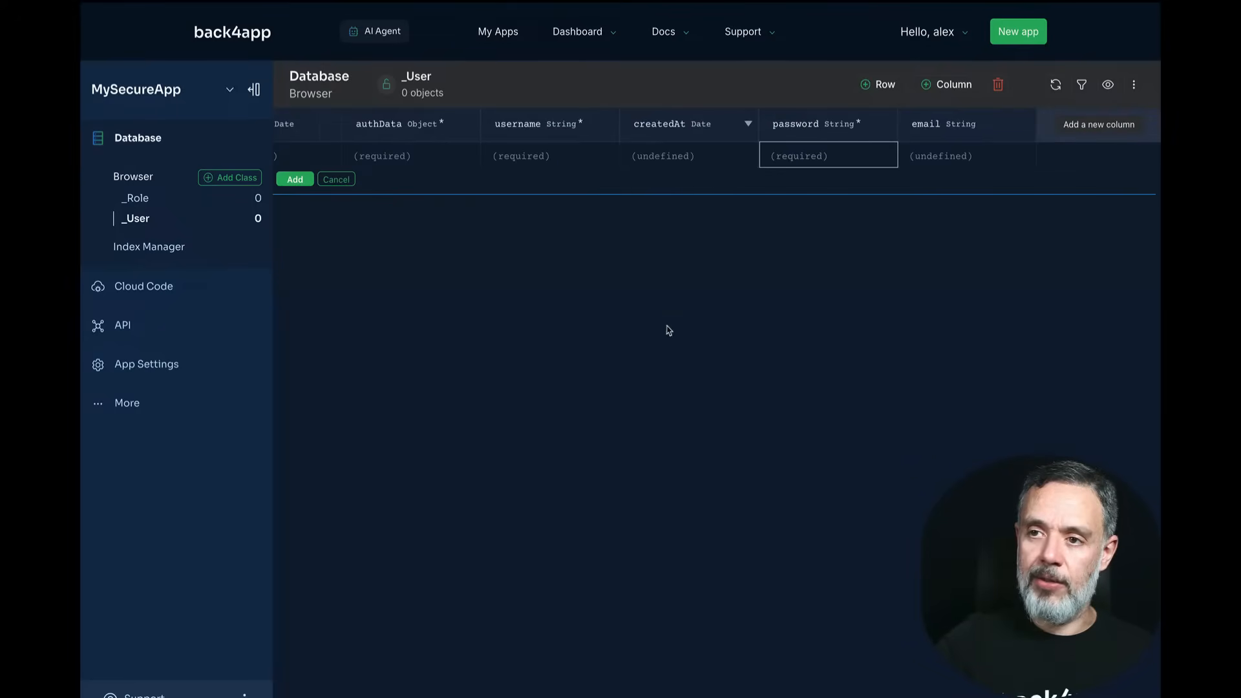
left_click(527, 156)
type("alex")
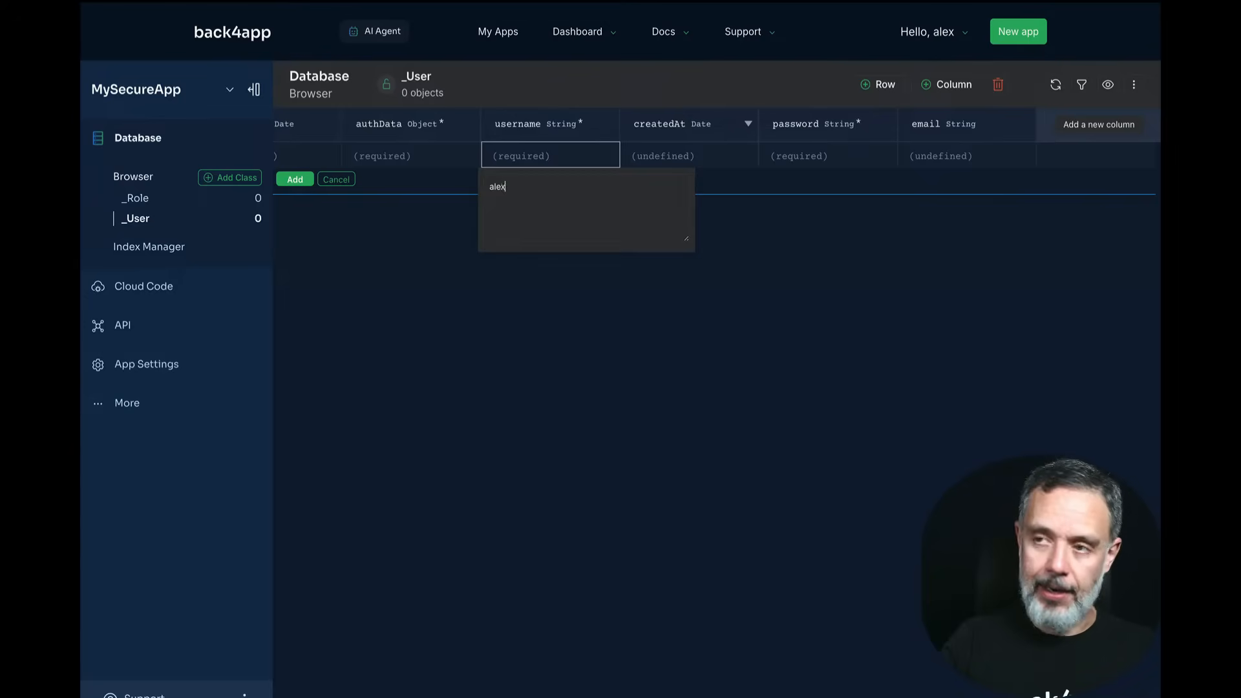
key("Return")
left_click(790, 158)
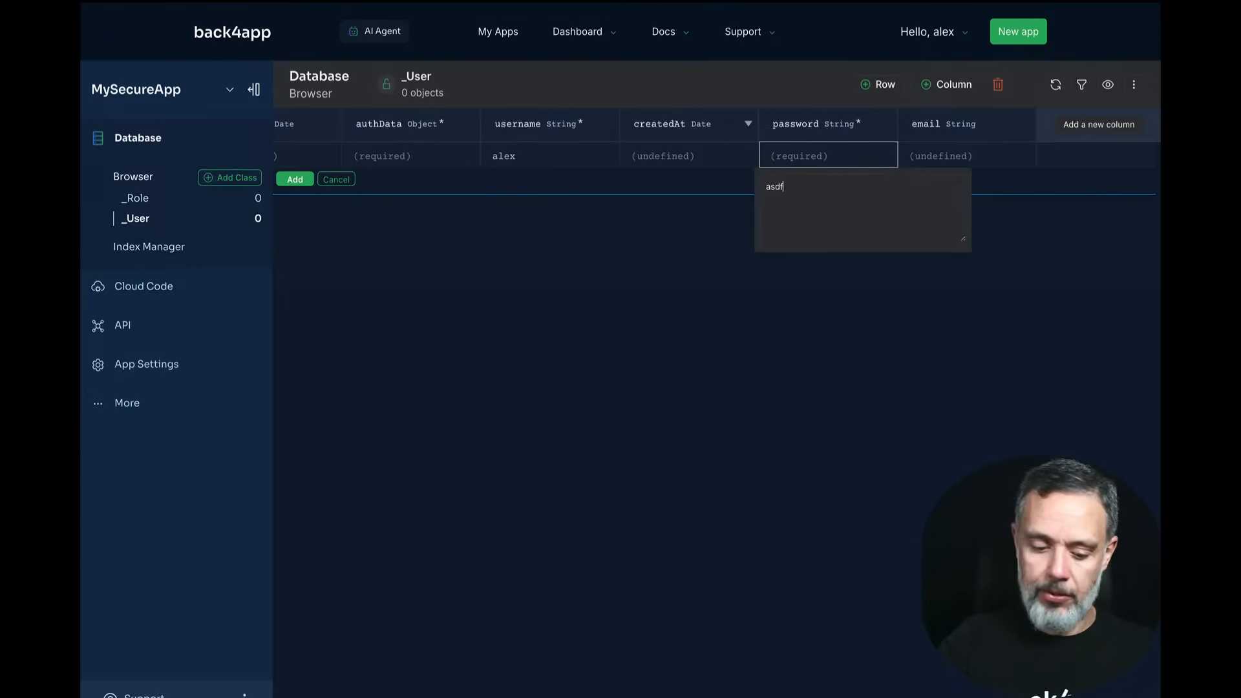
key("Return")
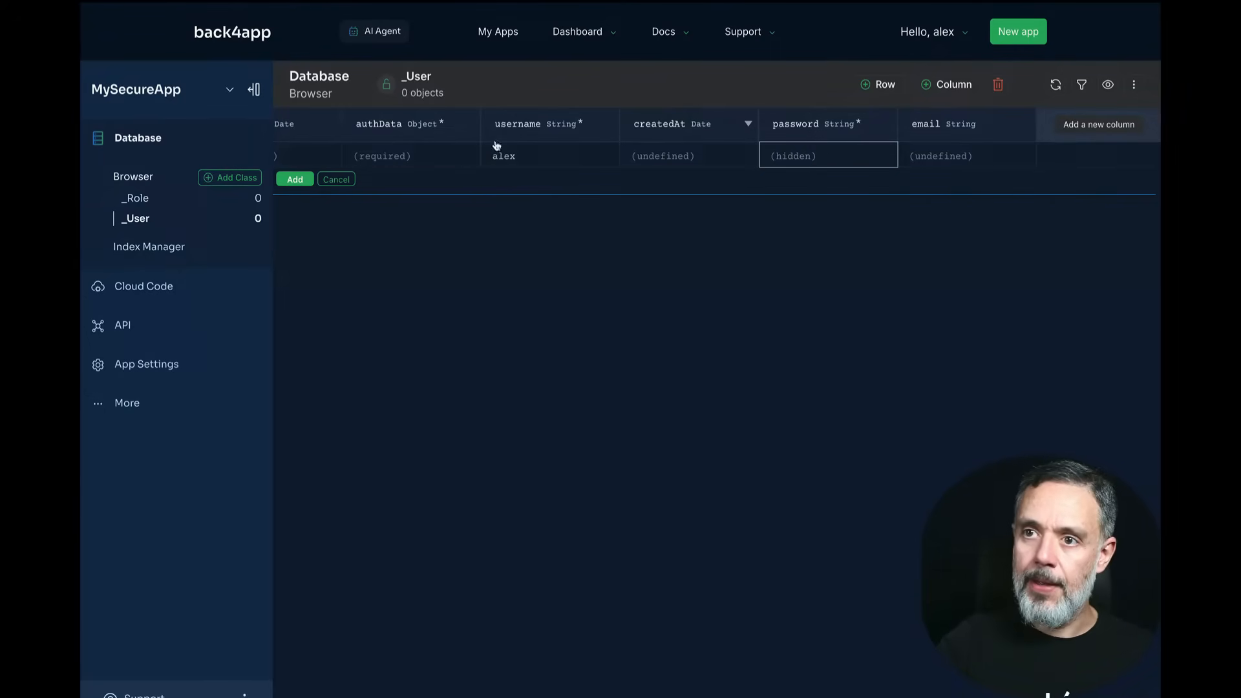
left_click(294, 179)
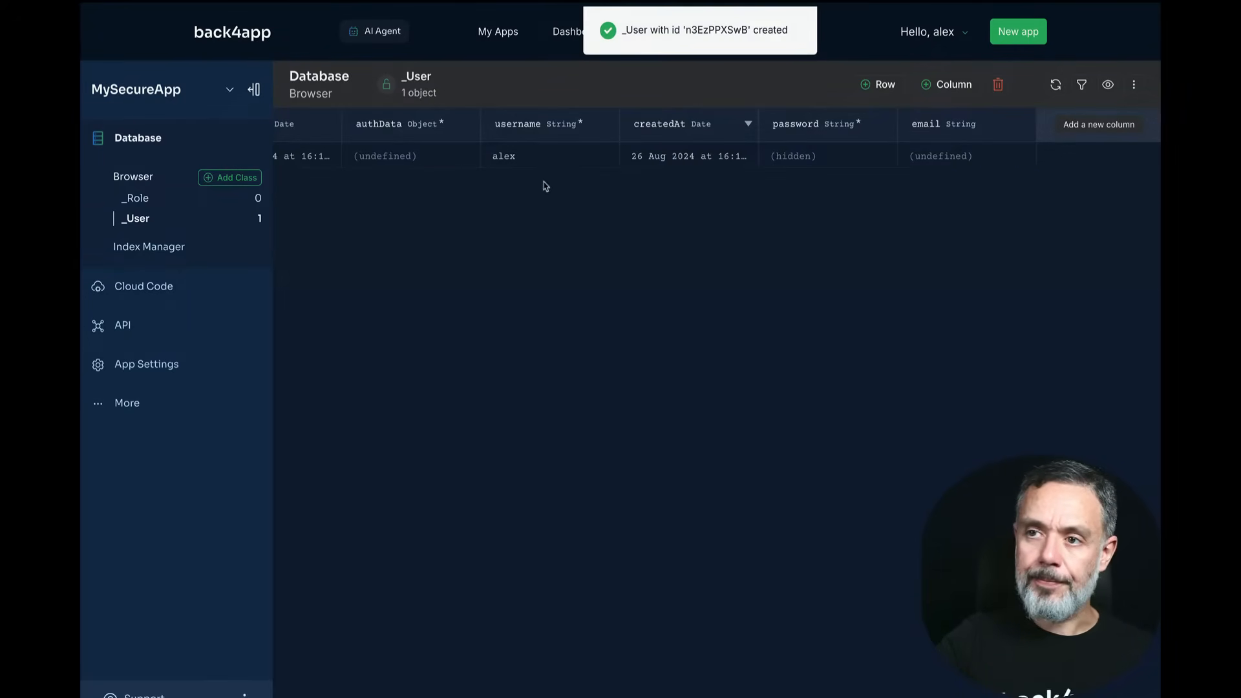
Step: Add and save a second user with its own username and password
left_click(878, 85)
double_click(559, 163)
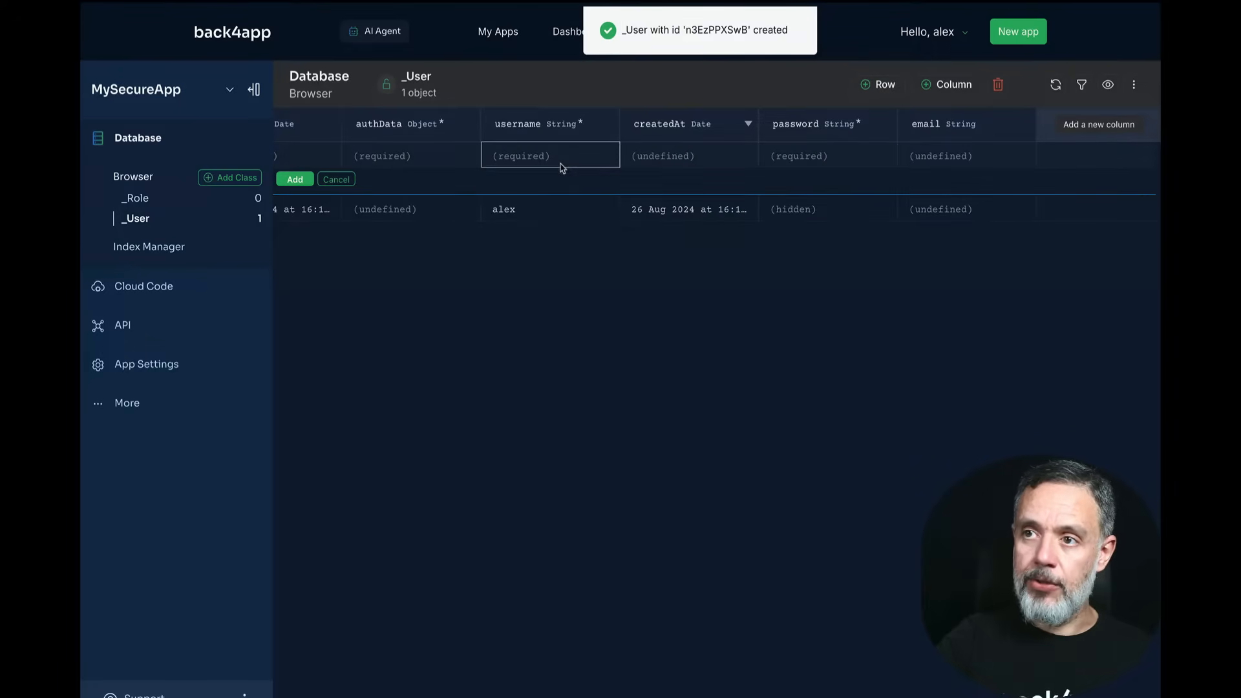
type("alysson")
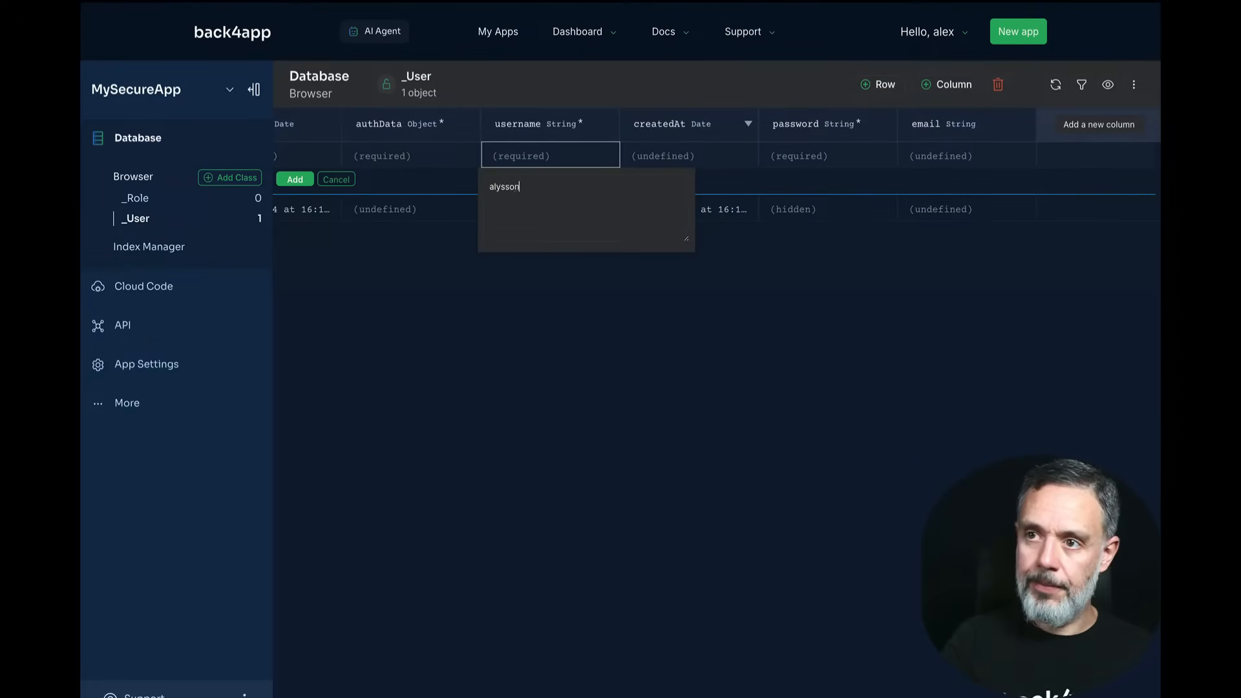
key("Return")
double_click(805, 155)
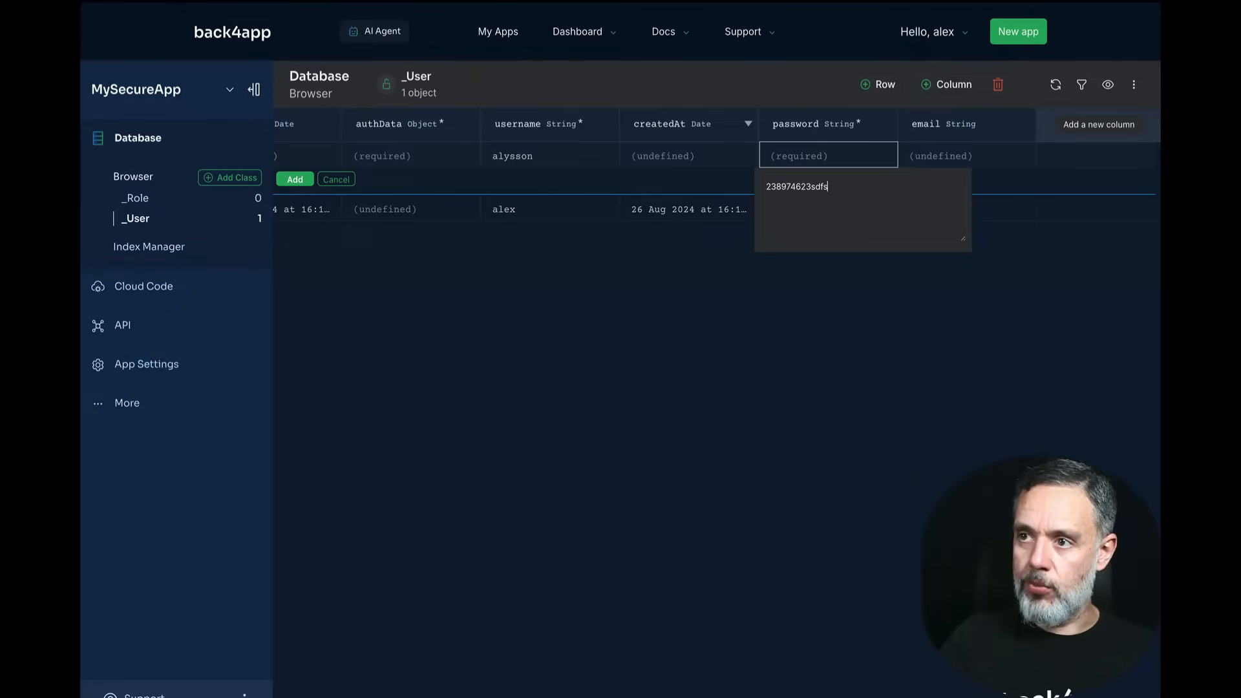
key("Return")
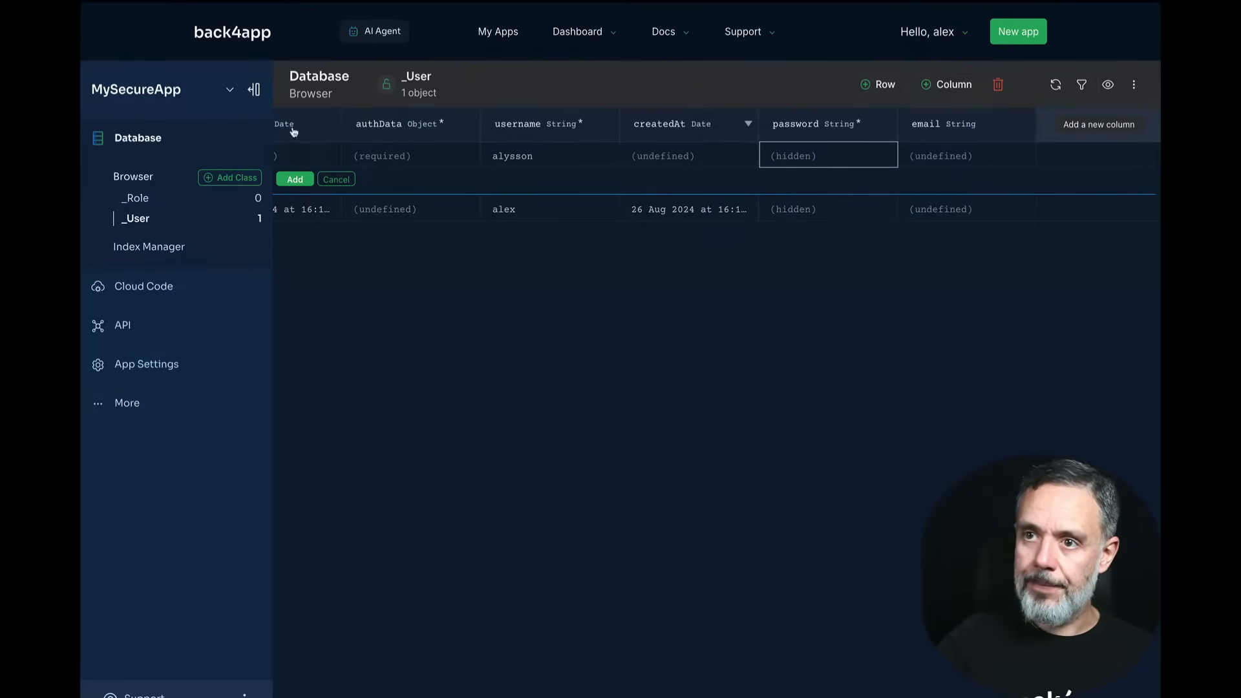
left_click(295, 179)
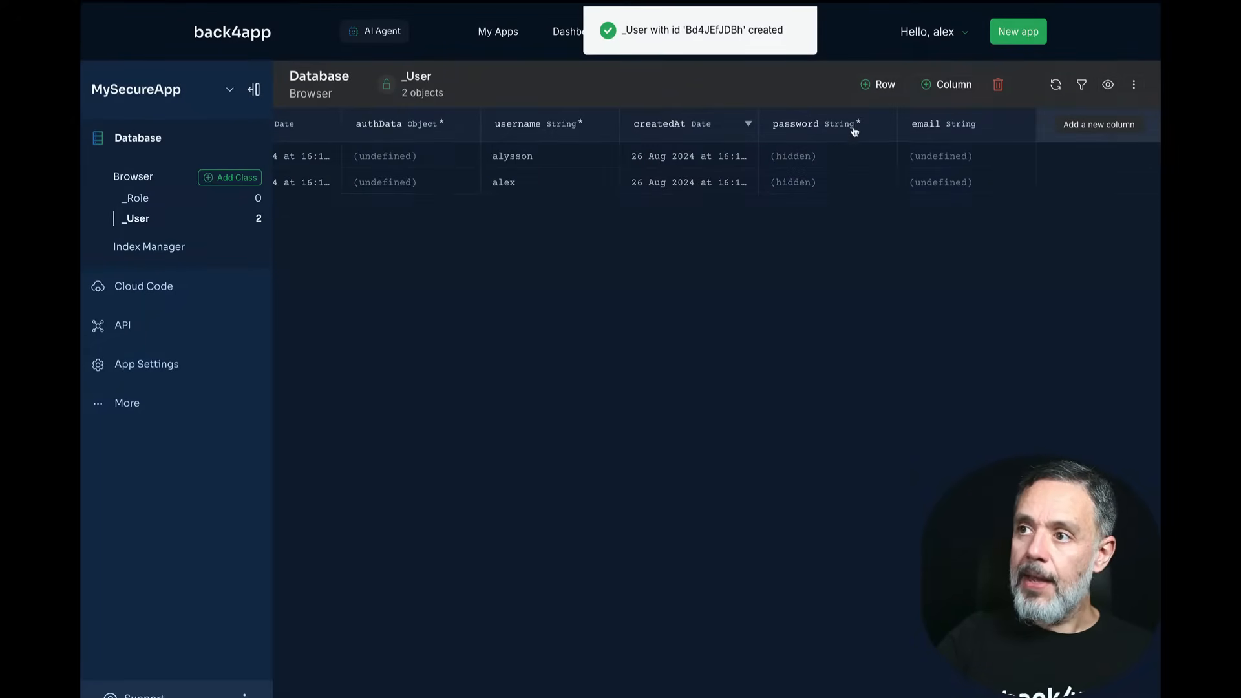
Step: Add and save a third user with its own username and password
left_click(873, 85)
double_click(528, 160)
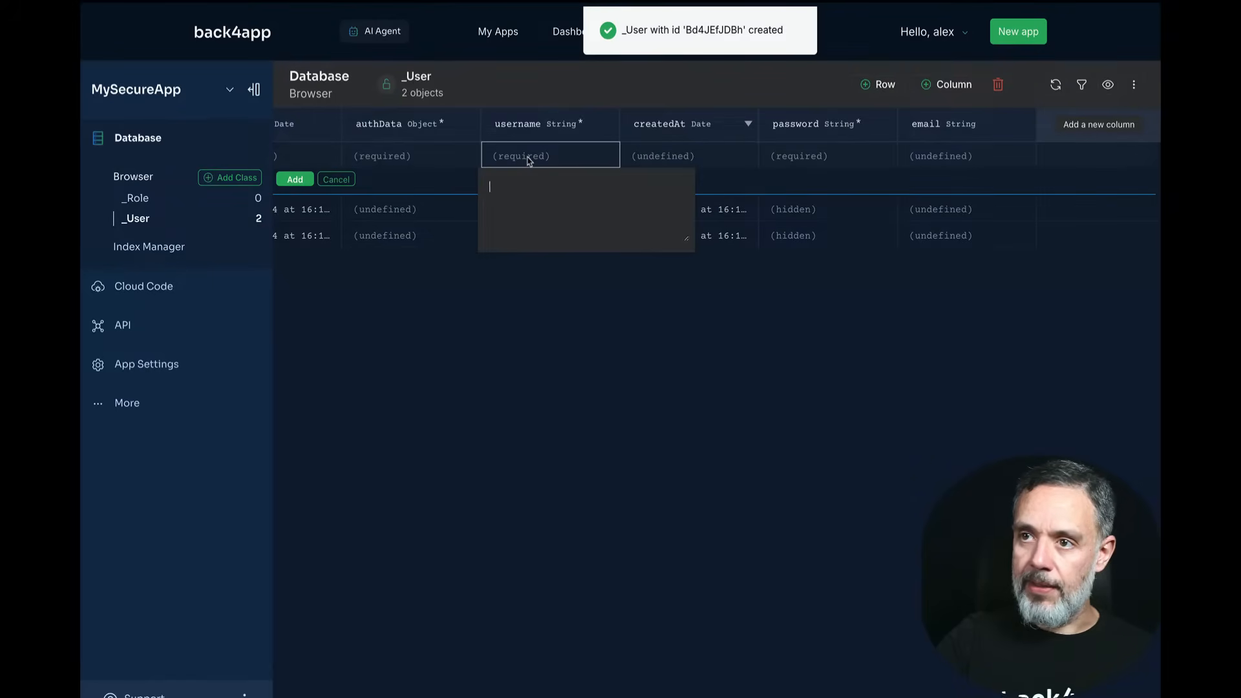
type("charles")
key("Return")
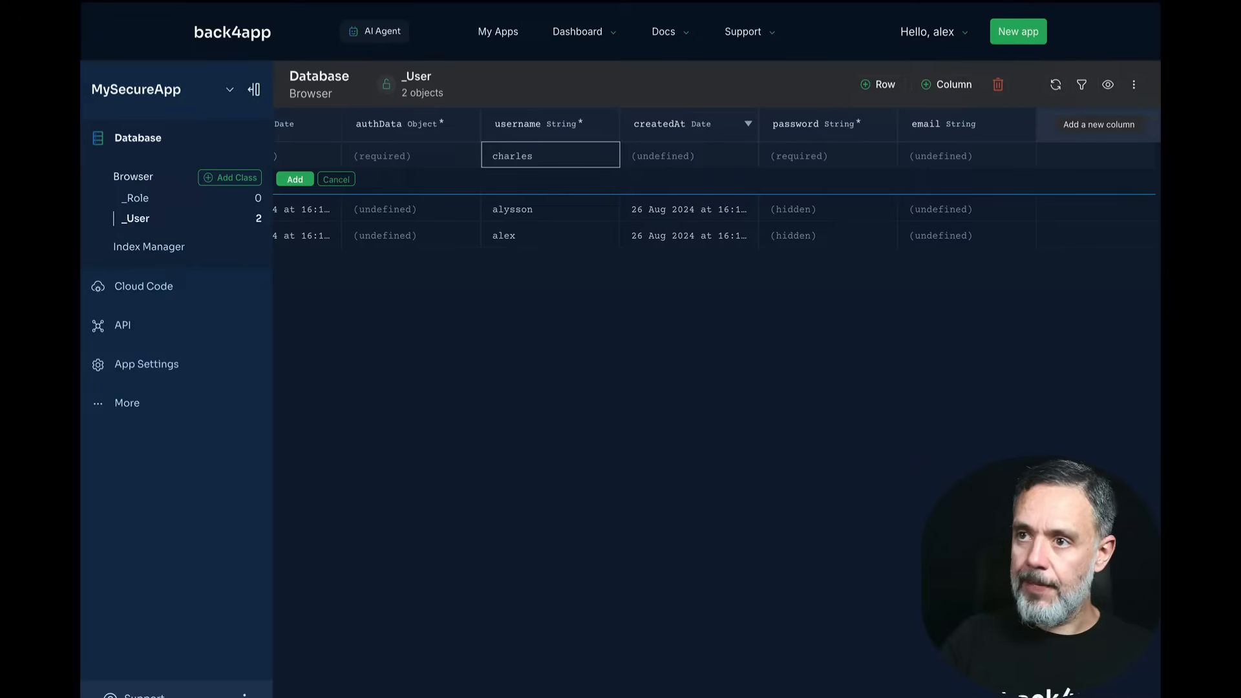
double_click(779, 157)
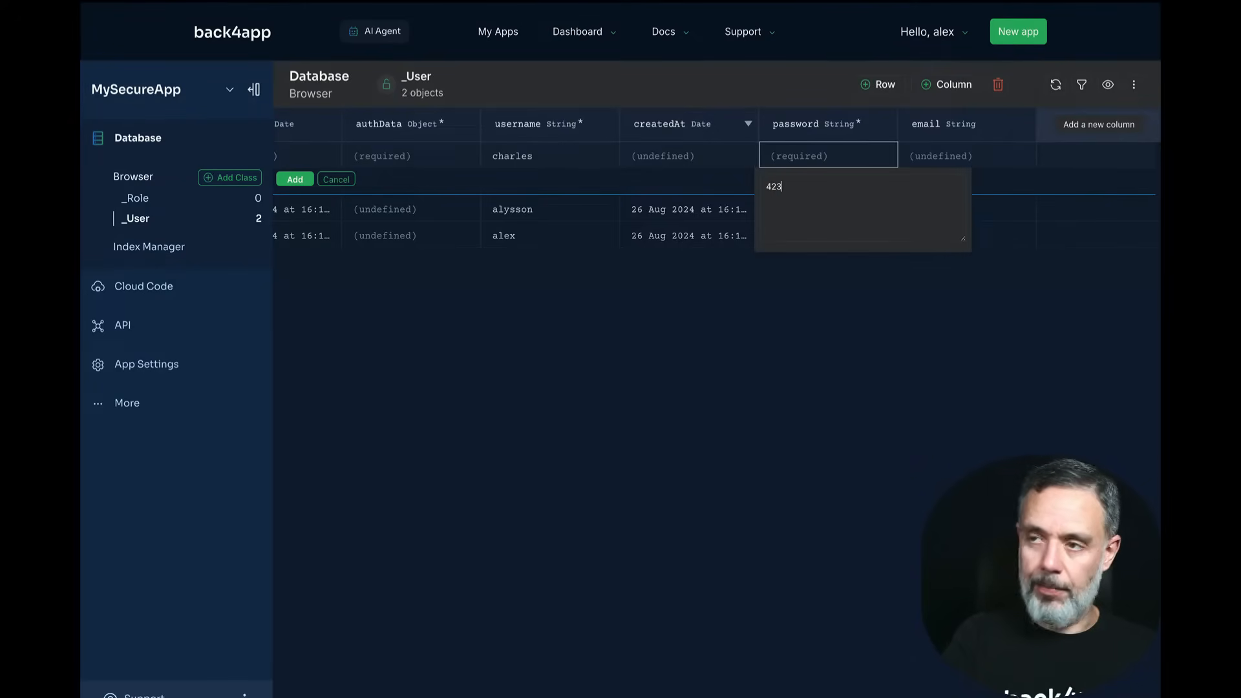
key("Return")
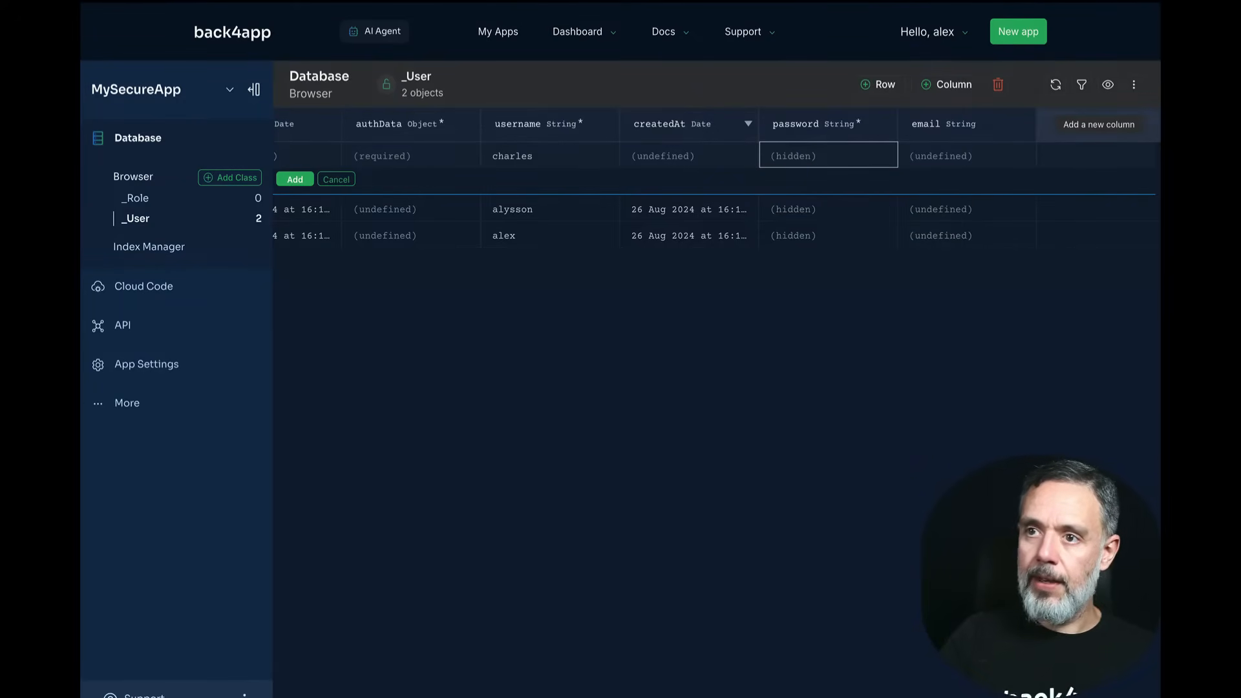
left_click(295, 179)
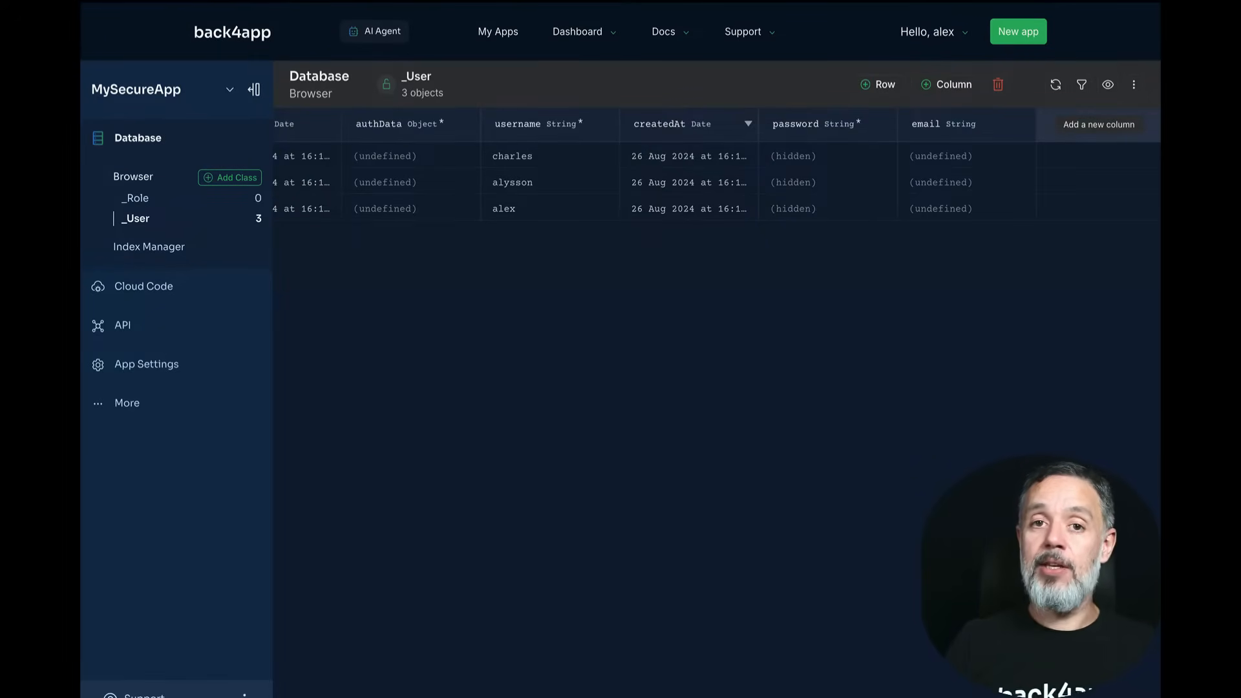
Step: Open the _Role class in the database browser, which shows 0 objects
left_click(136, 199)
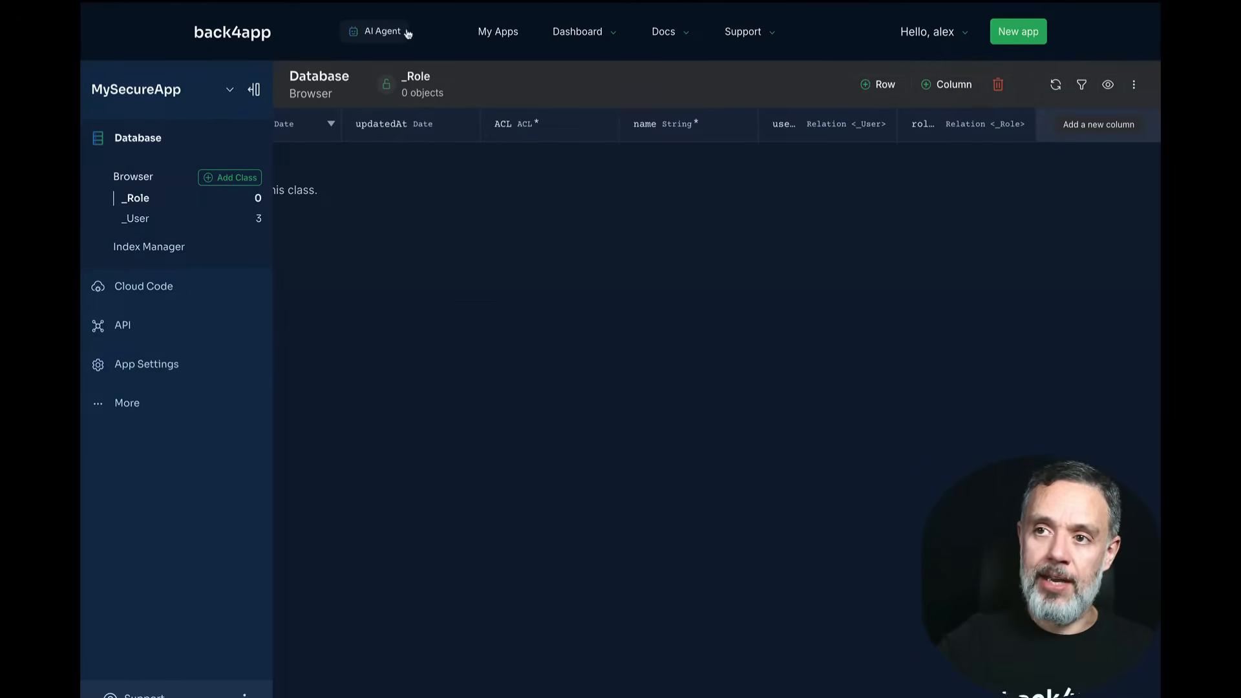
Step: Start a new AI Agent conversation asking to create 3 roles in the MySecureApp app
left_click(372, 33)
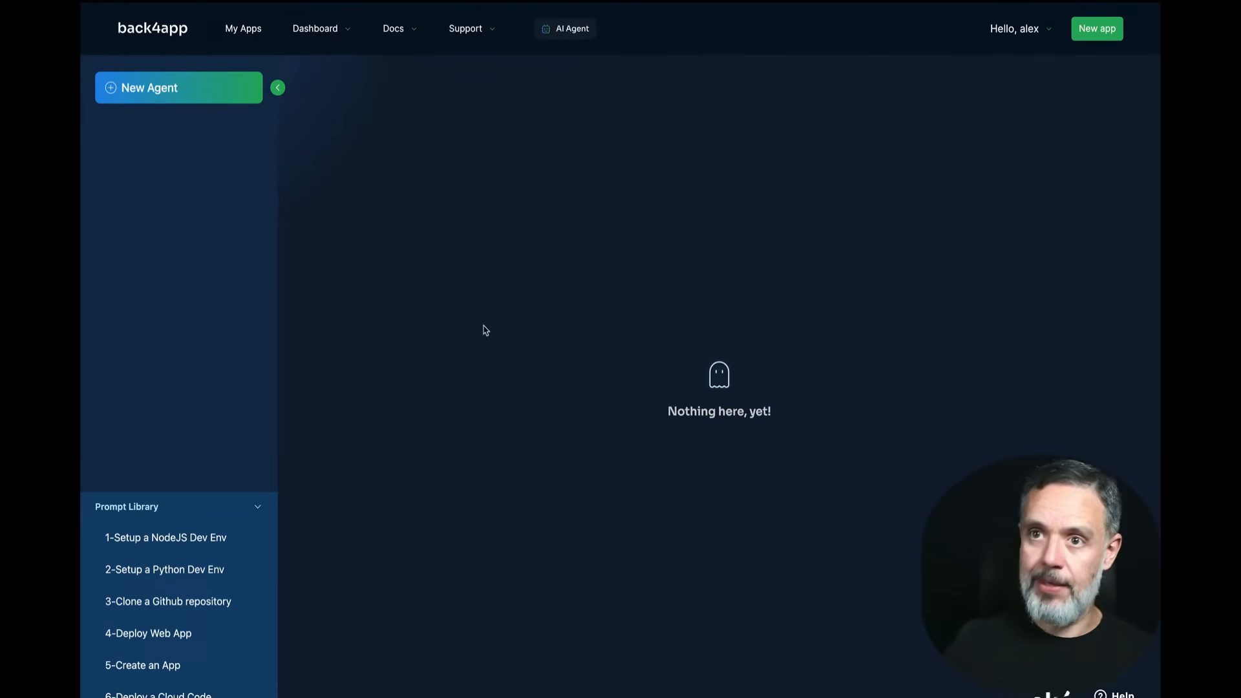
left_click(174, 92)
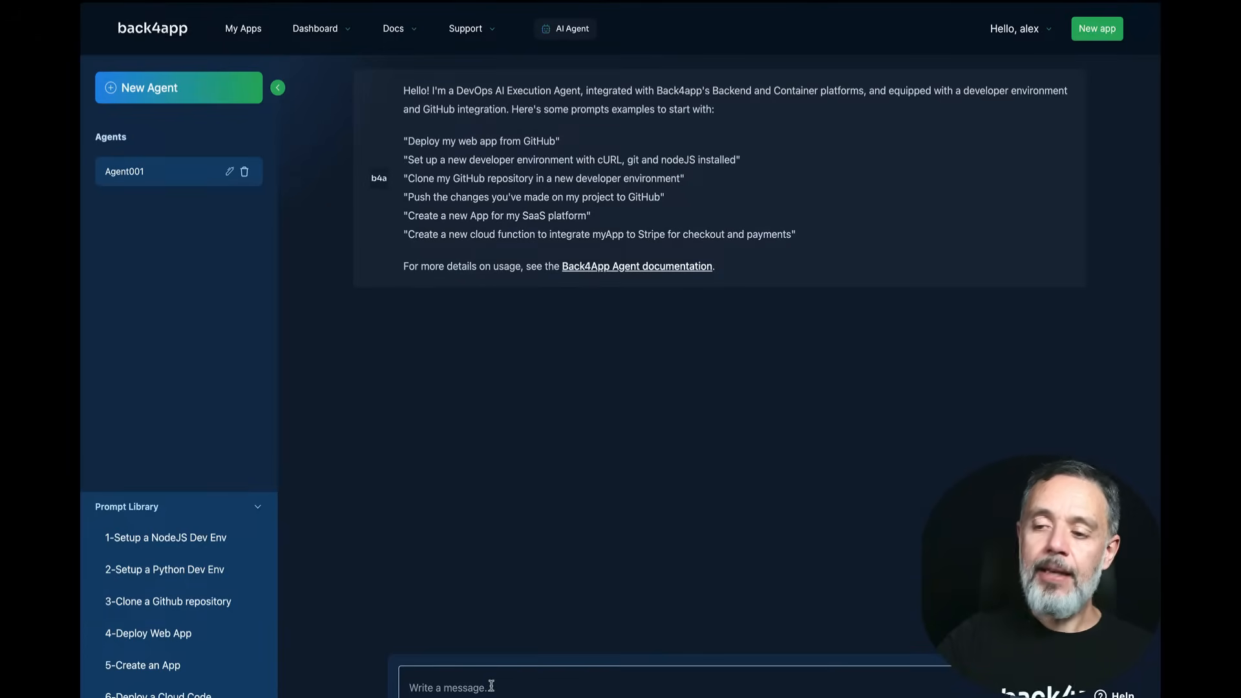
left_click(492, 686)
type("In")
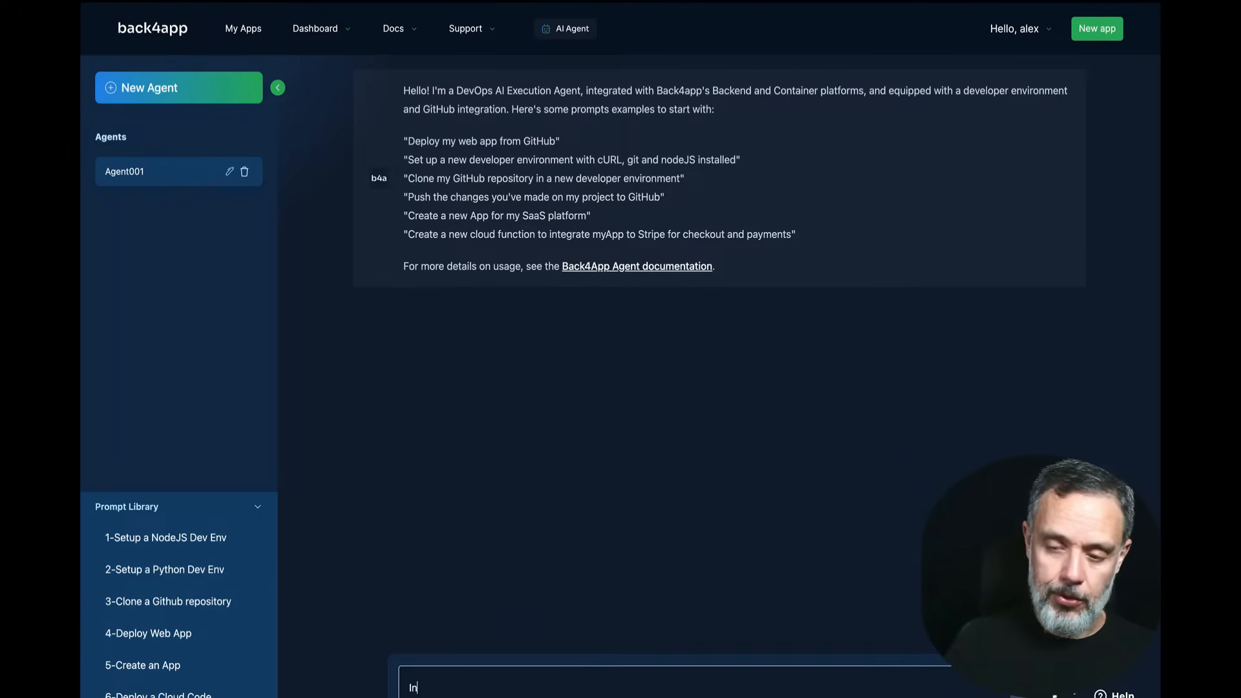
type(" my account")
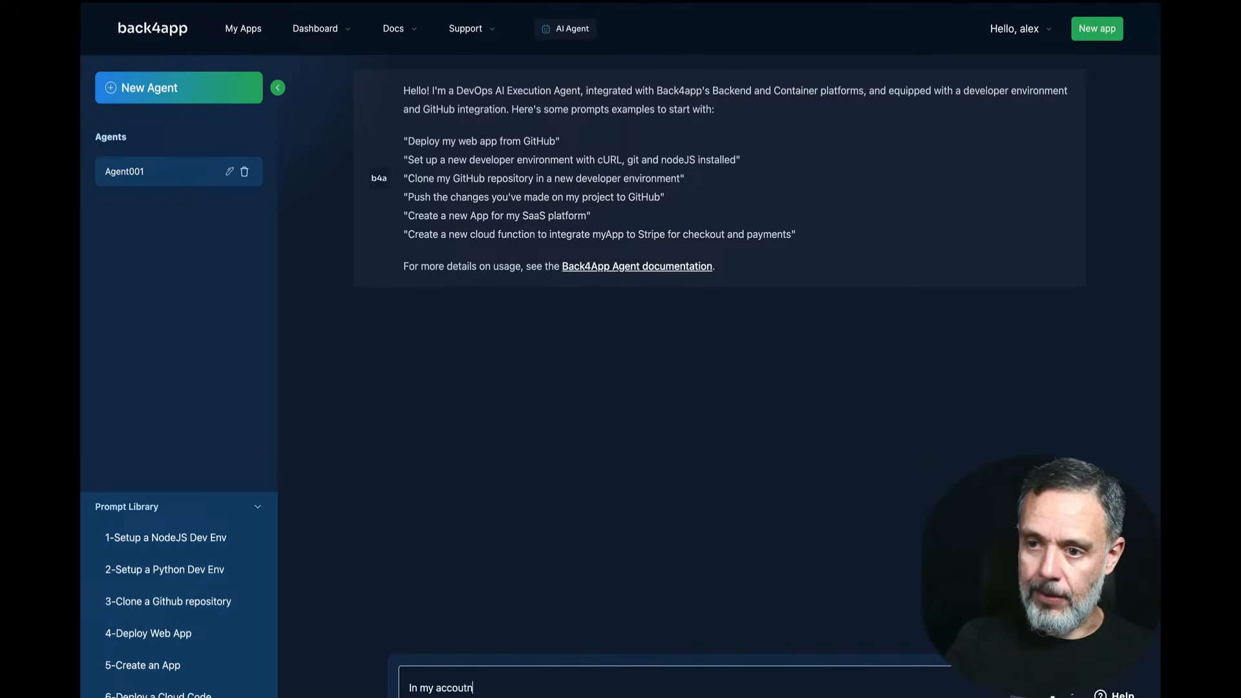
type(" there is an App")
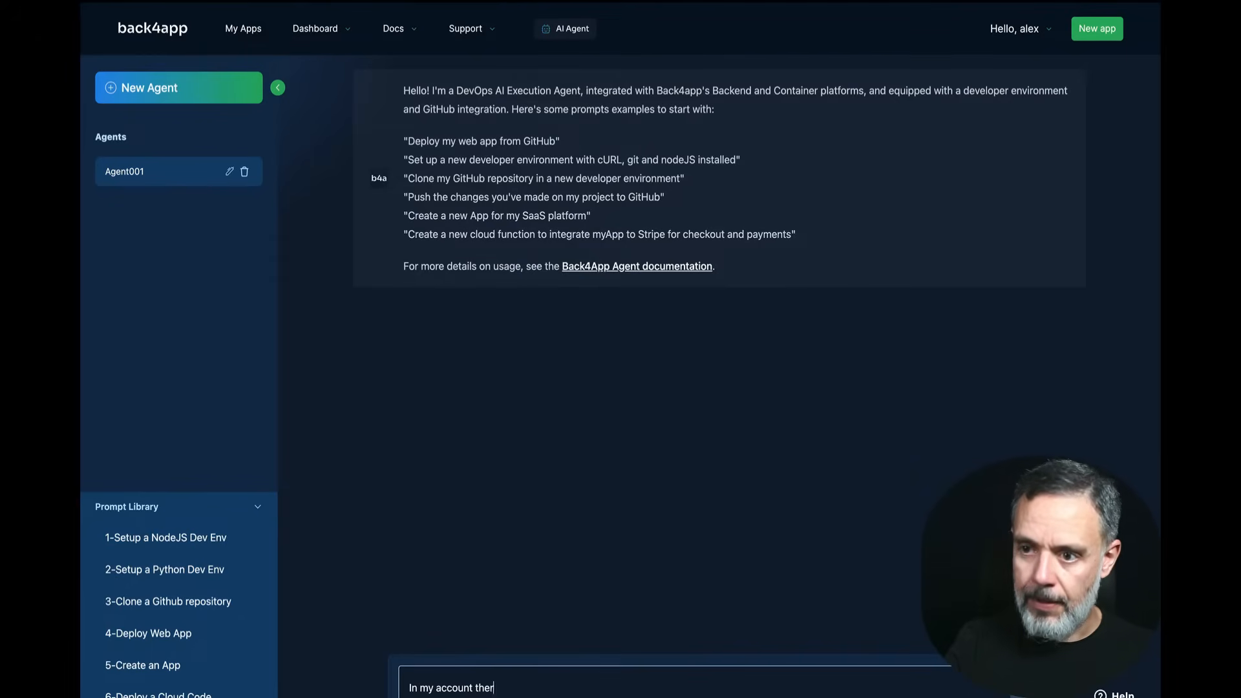
type(" named")
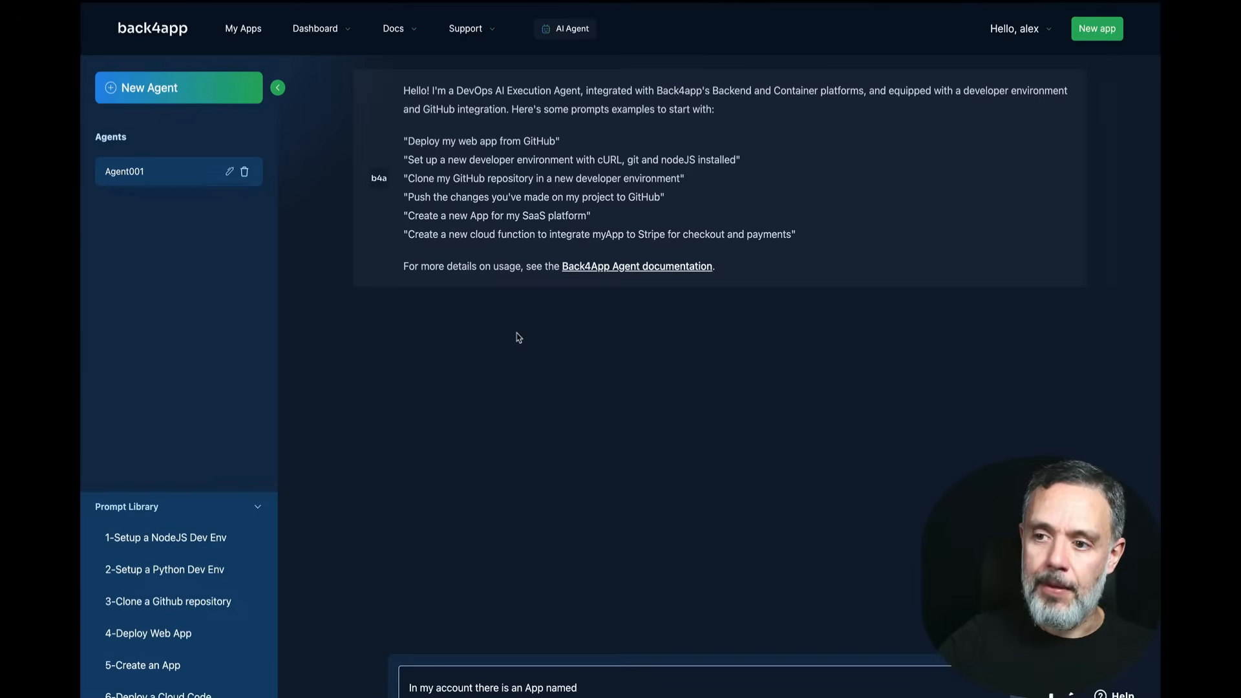
type("My")
key("BackSpace")
key("BackSpace")
type("My")
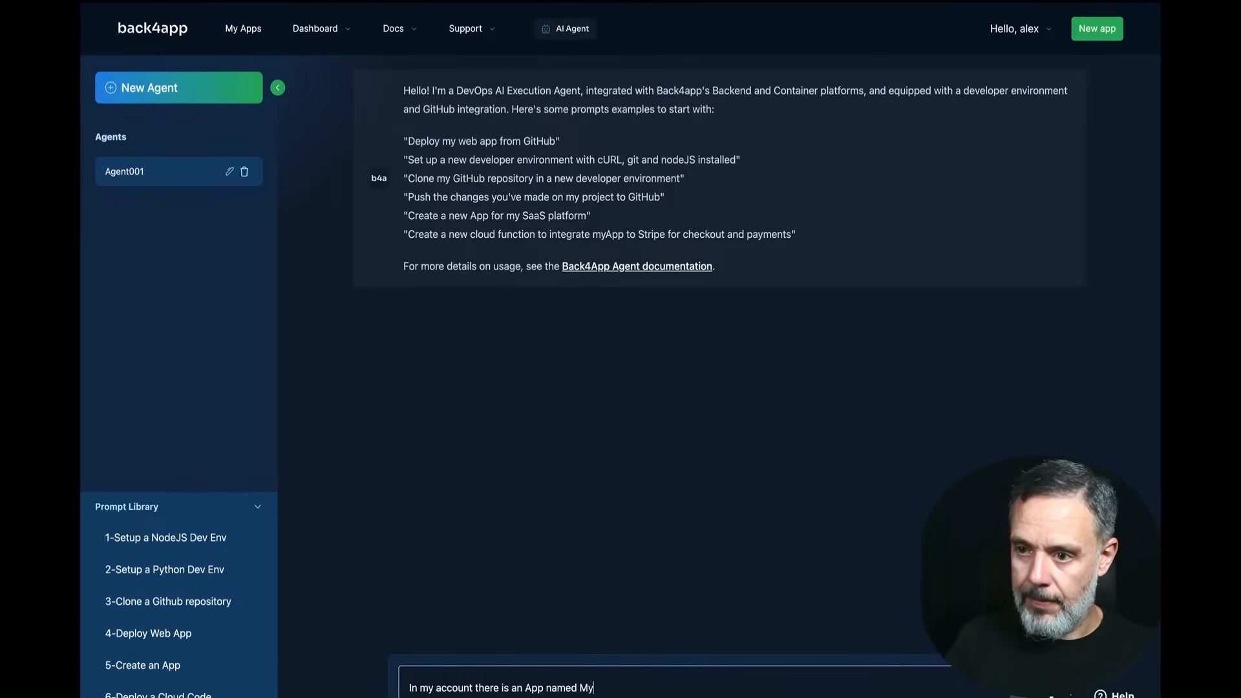
type("SecureApp.")
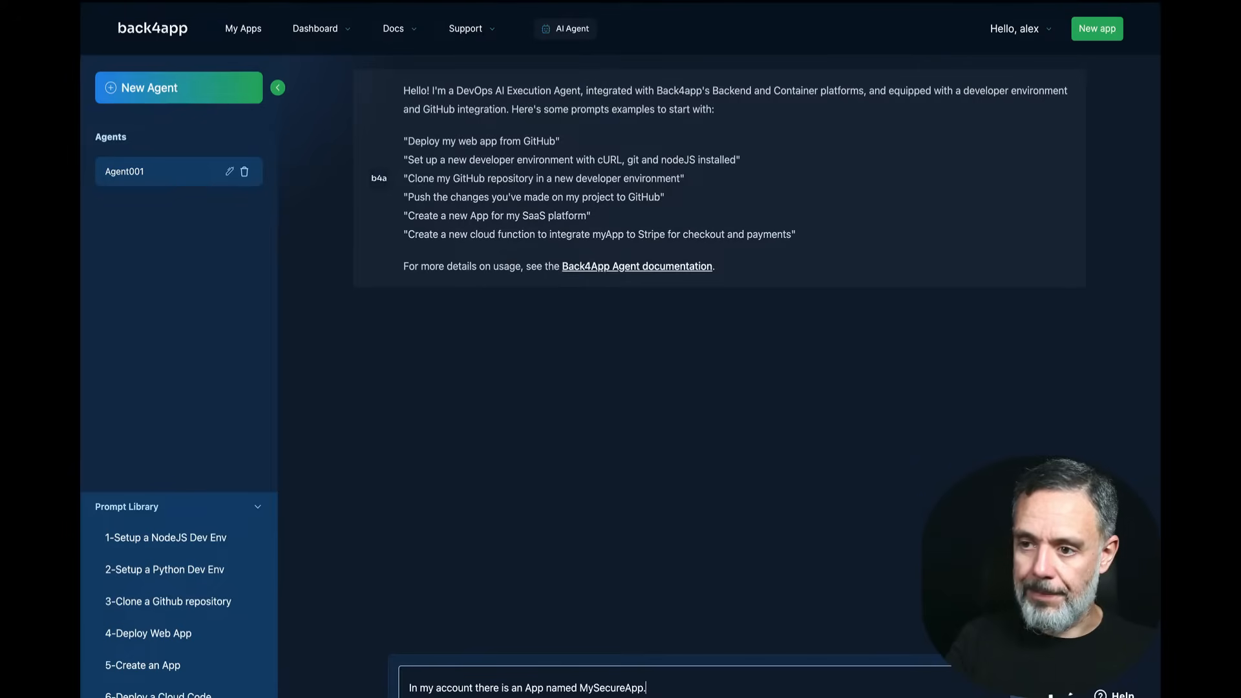
type(" In thi")
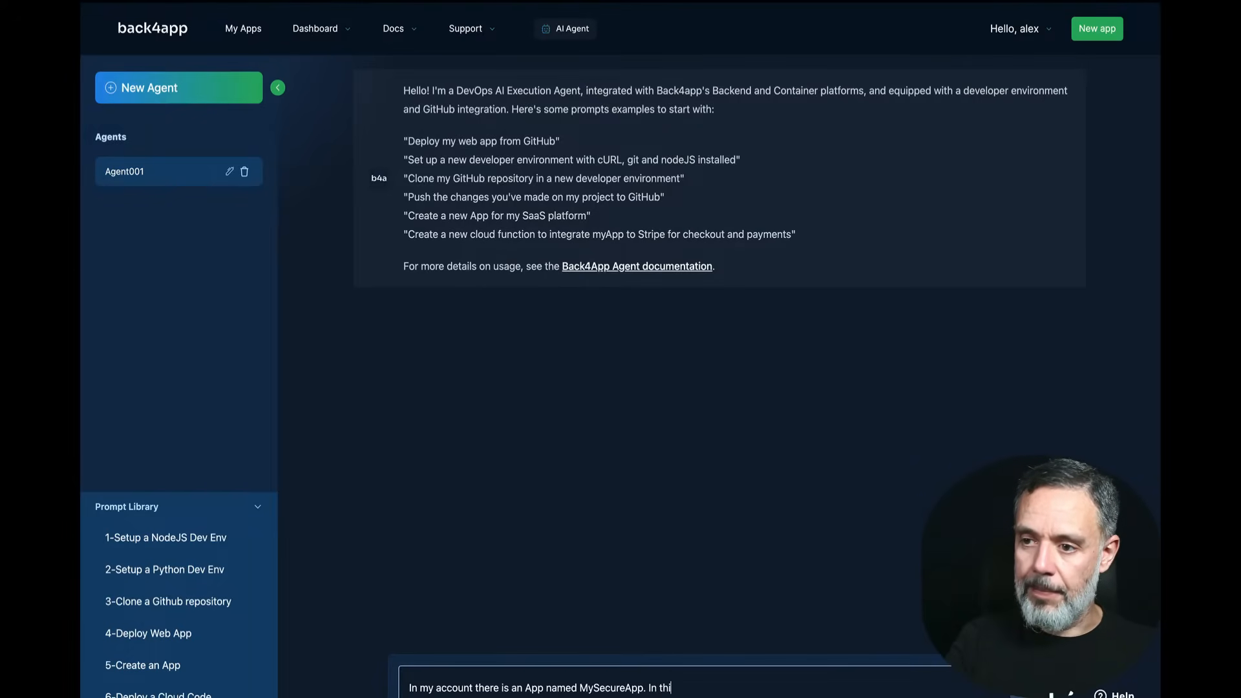
type("s")
type(" aap ")
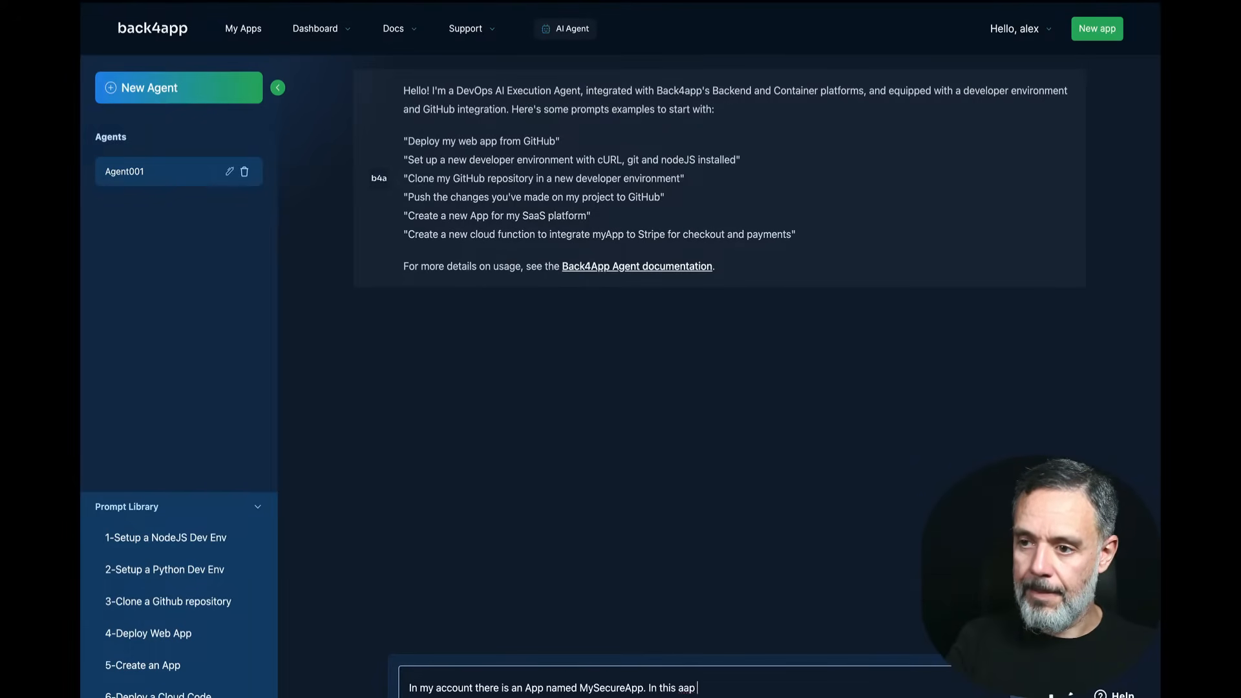
type("please create 3")
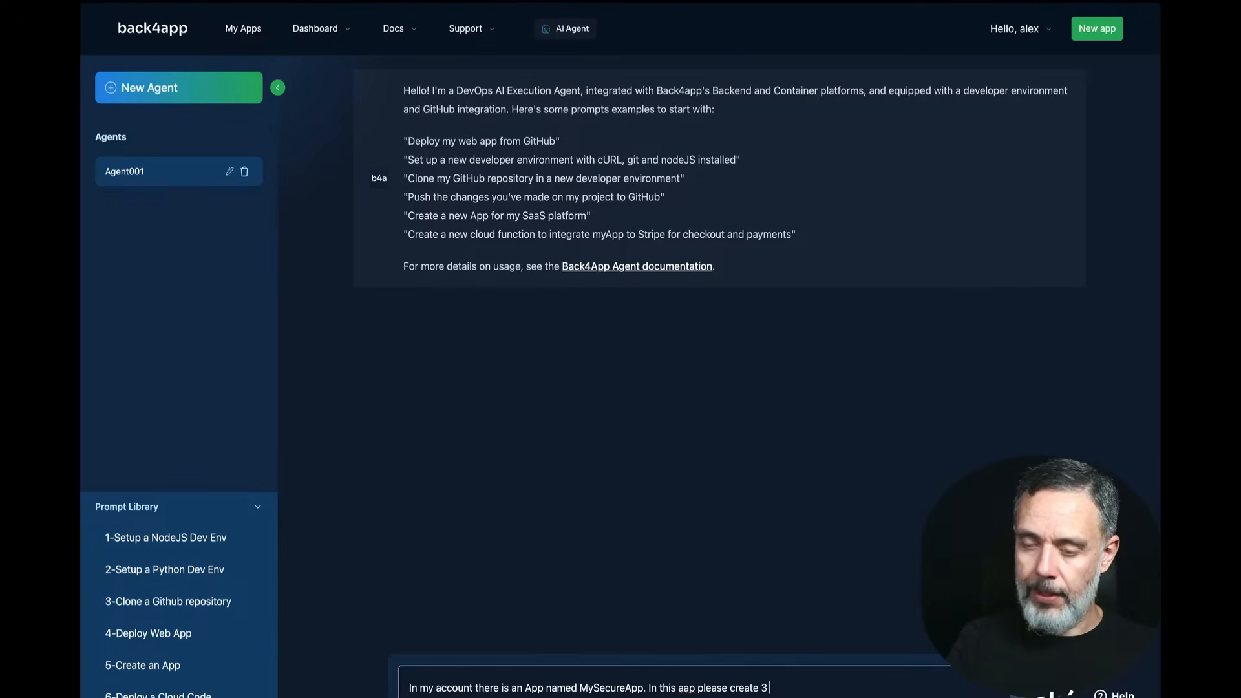
type(" Roles:")
Step: List the roles Admin, Moderator and Regular on separate lines and send the request
key("shift+Return")
key("shift+Return")
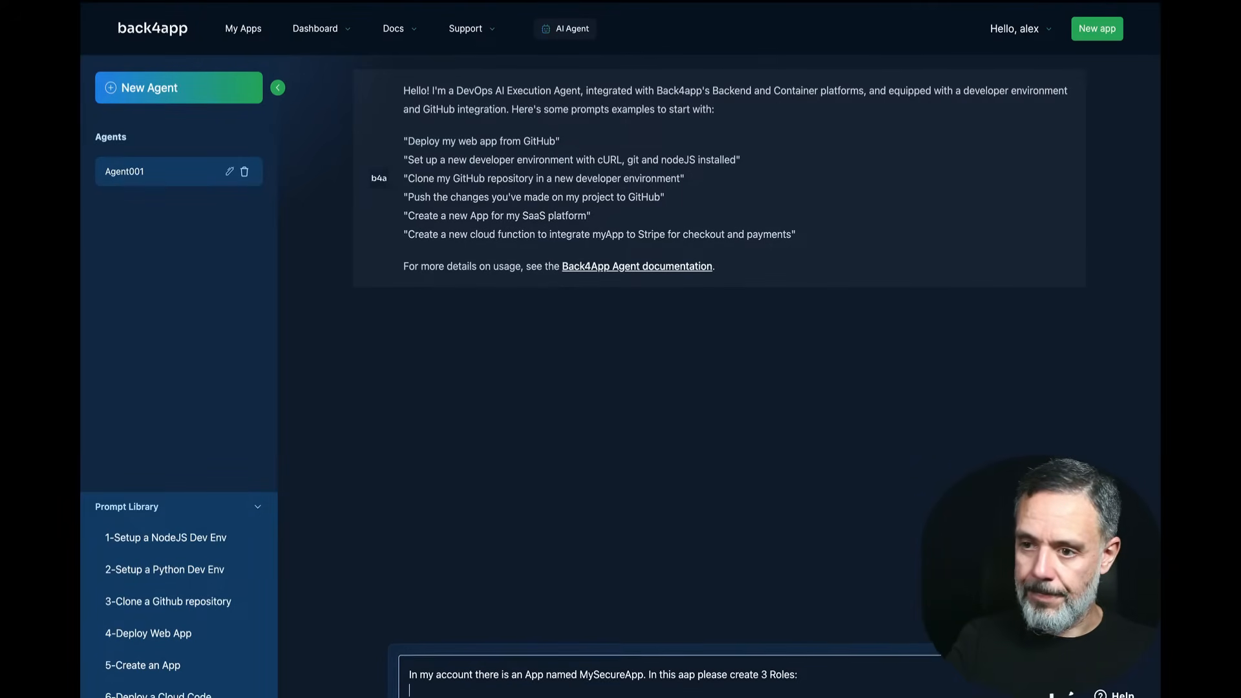
type("Admin")
key("shift+Return")
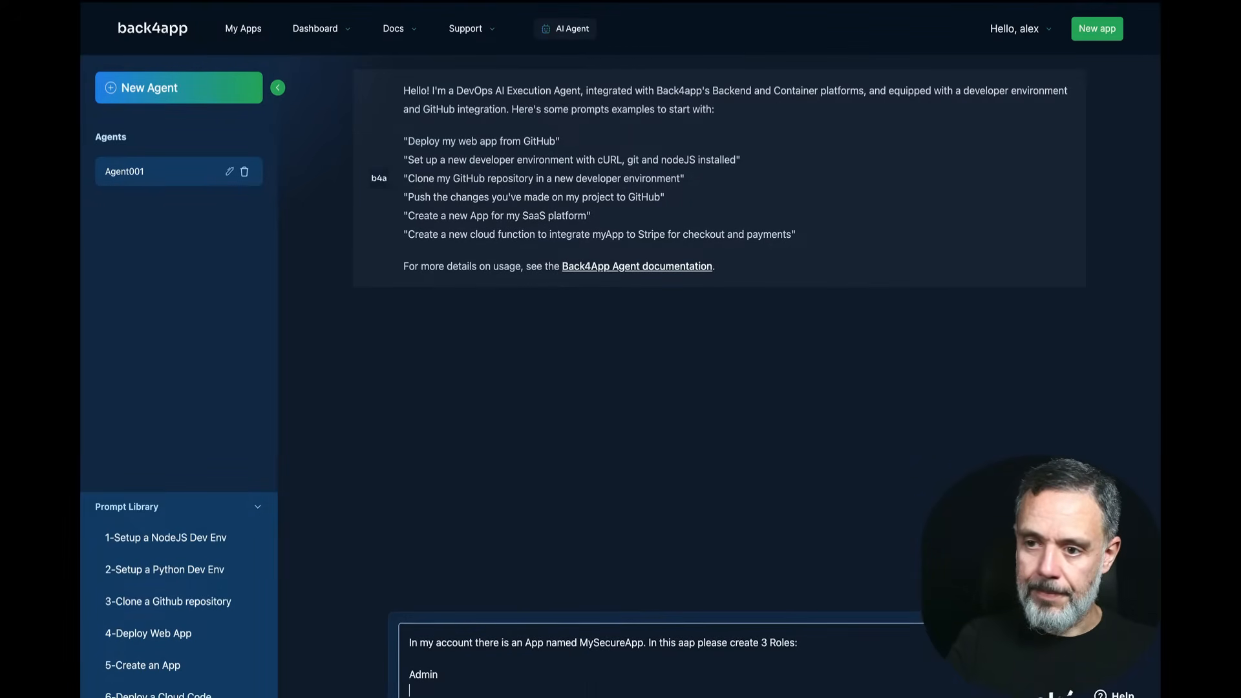
type("Moderator")
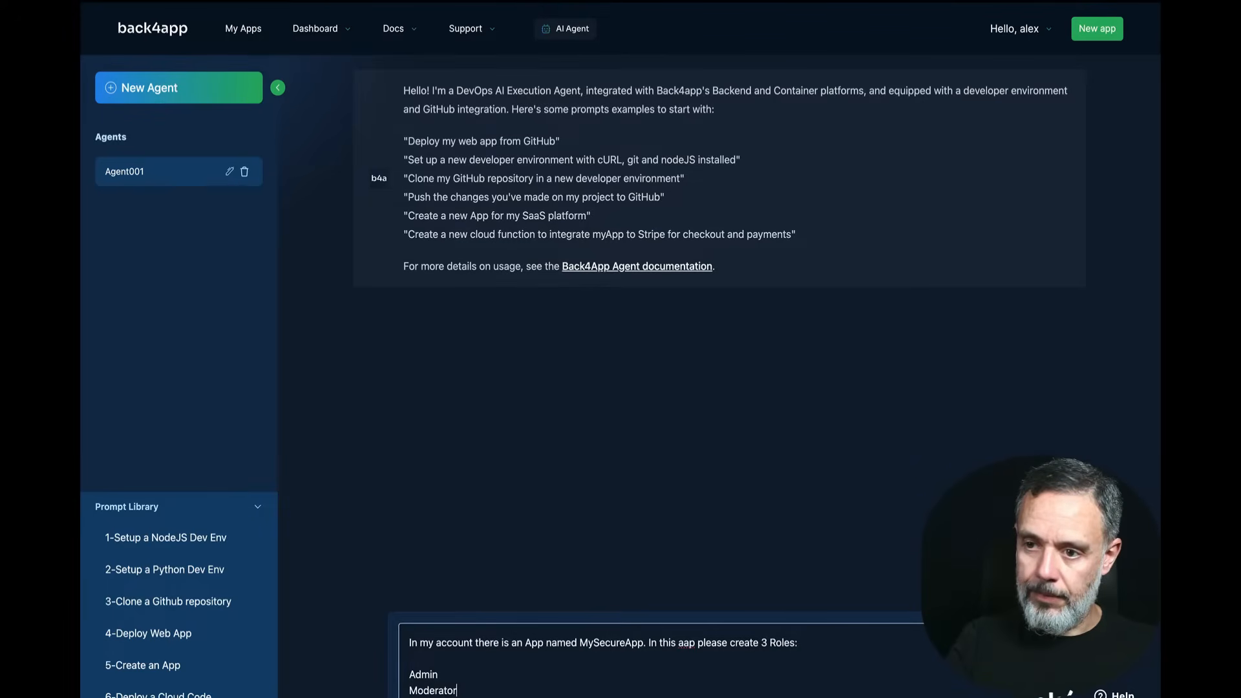
key("shift+Return")
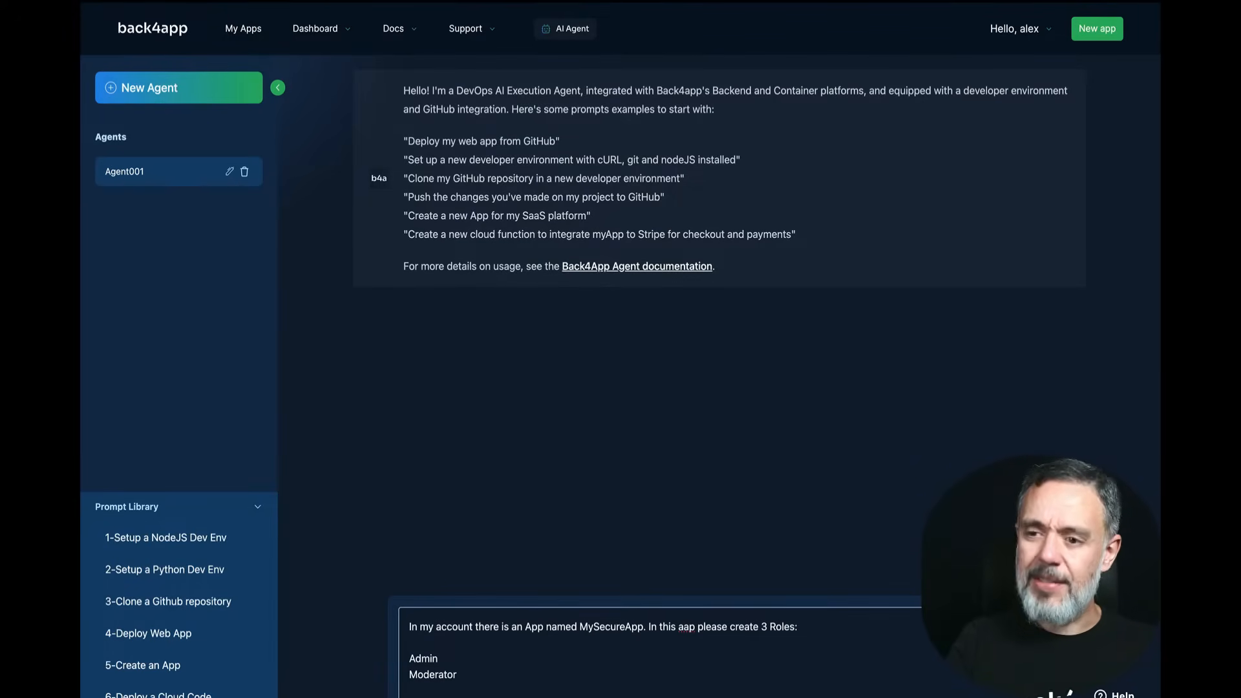
type("Regular")
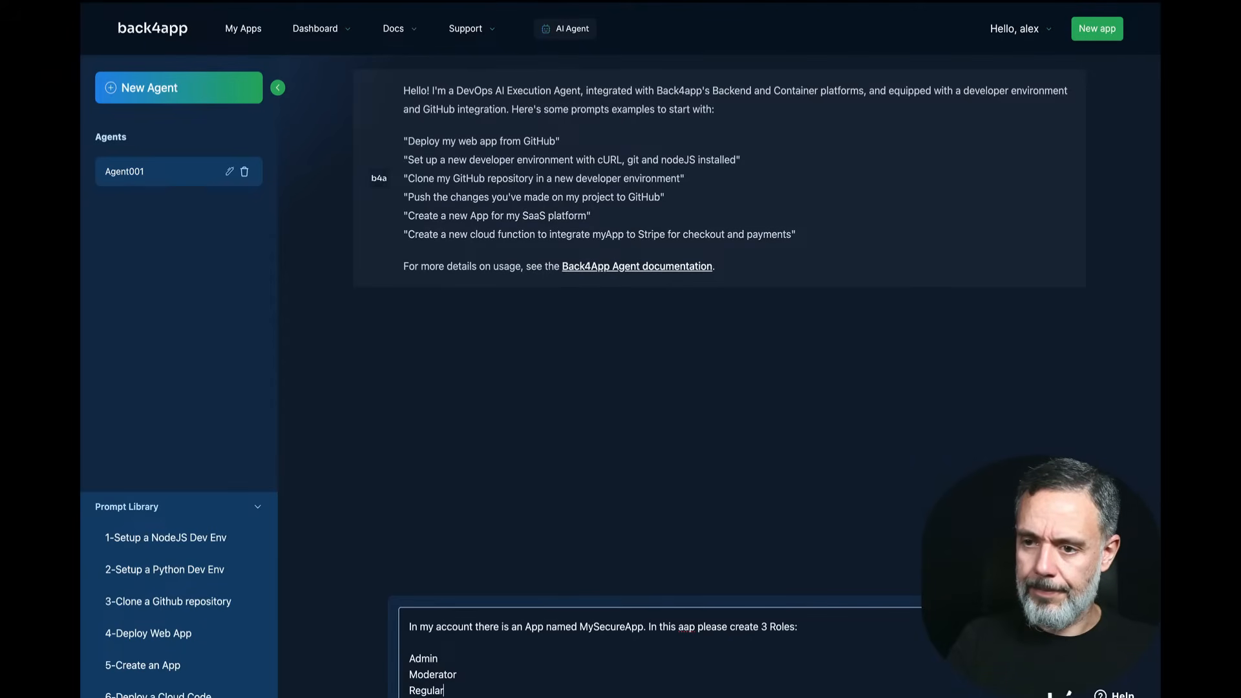
key("shift+Return")
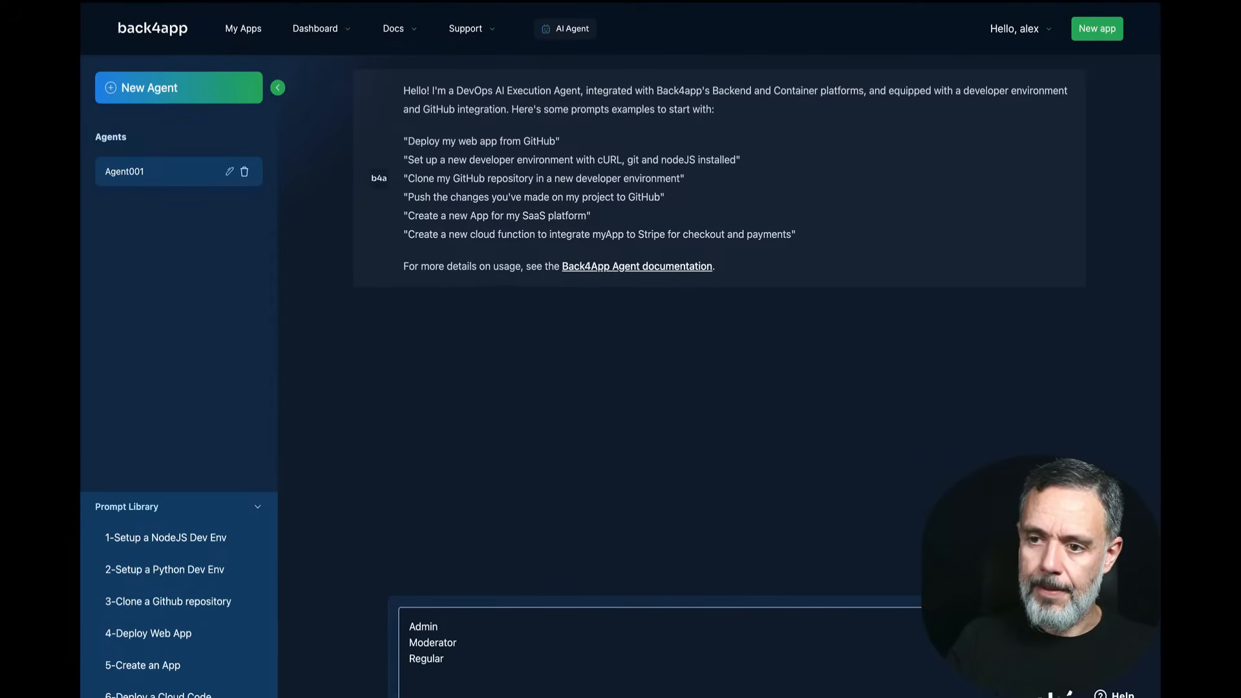
key("Return")
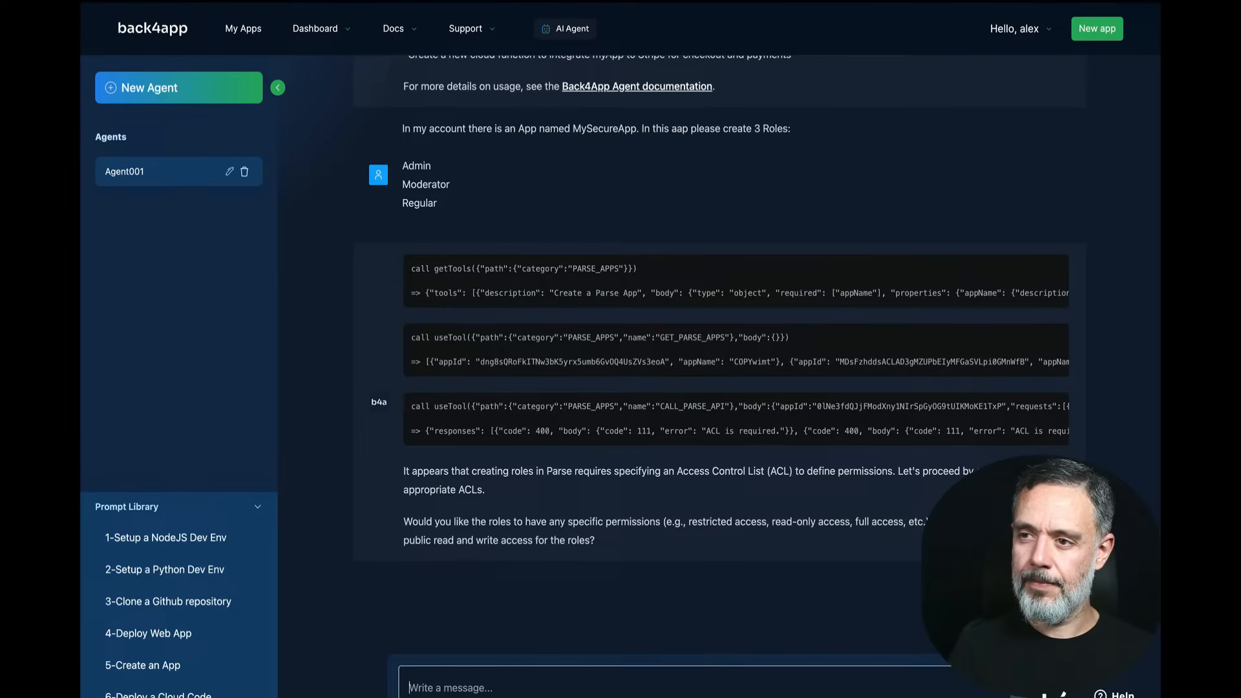
Step: Reply 'yes' to approve public read and write access for the new roles
type("yes")
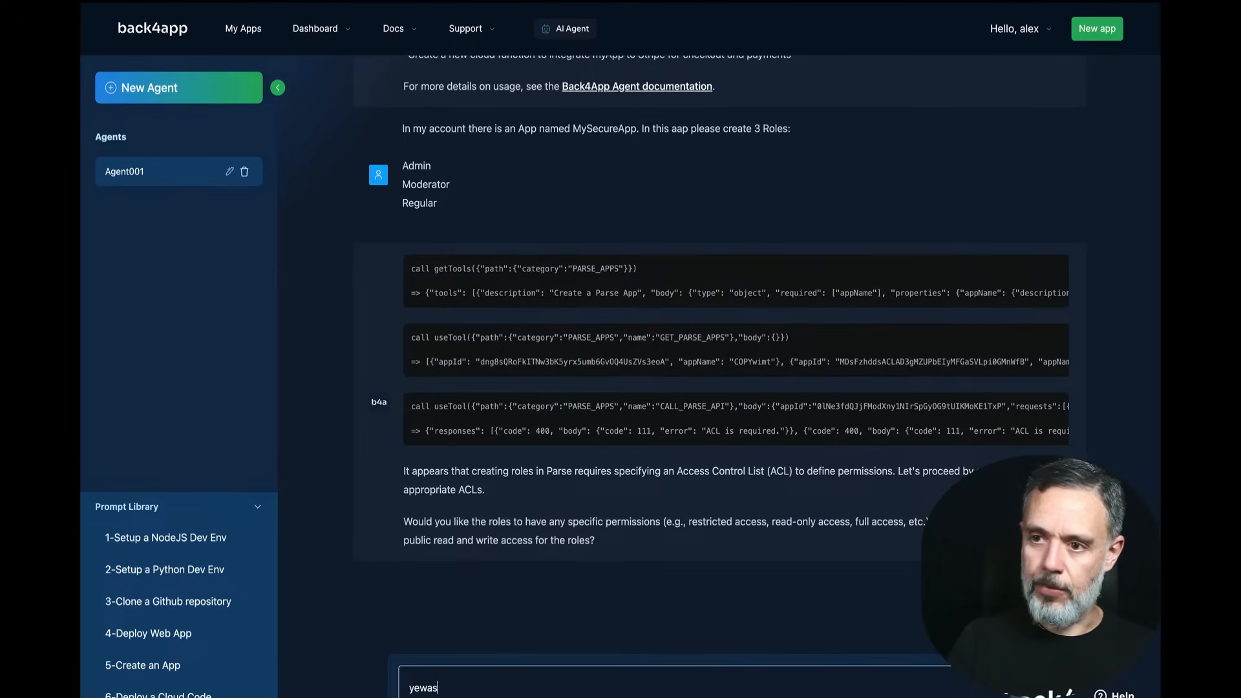
key("Return")
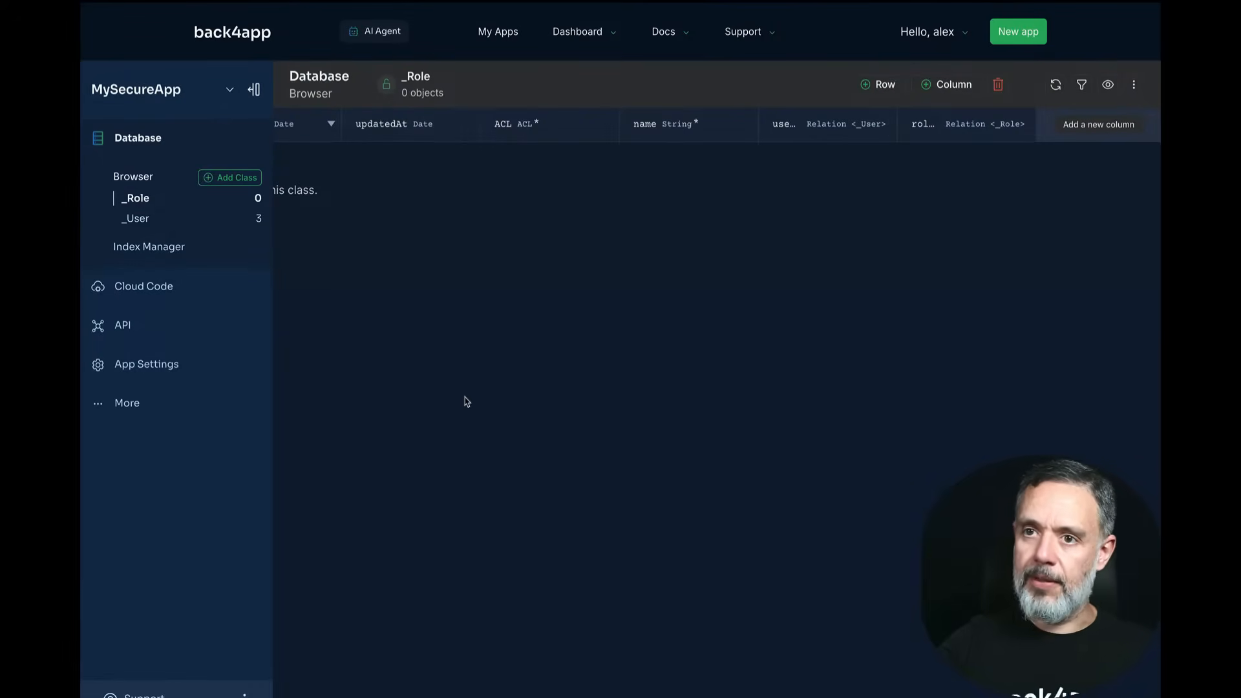
Step: Reload the browser and view the _Role class's Admin, Regular and Moderator records
key("ctrl+r")
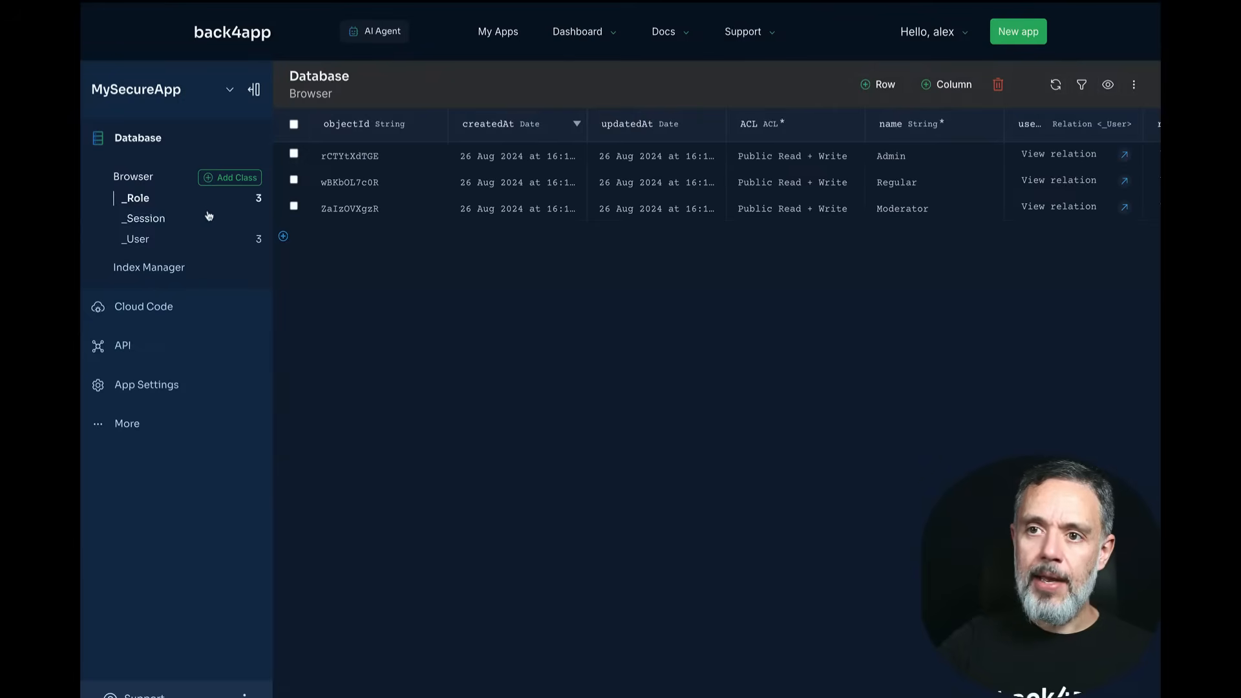
left_click(137, 198)
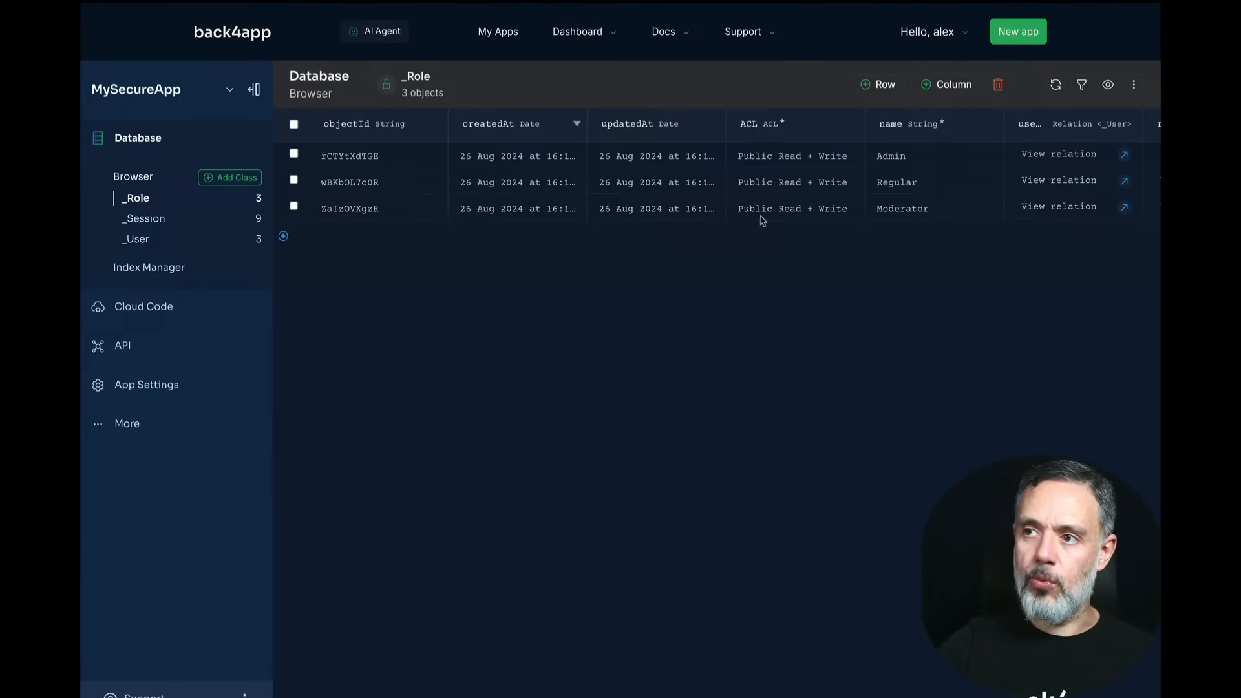
scroll(808, 187, "right", 2)
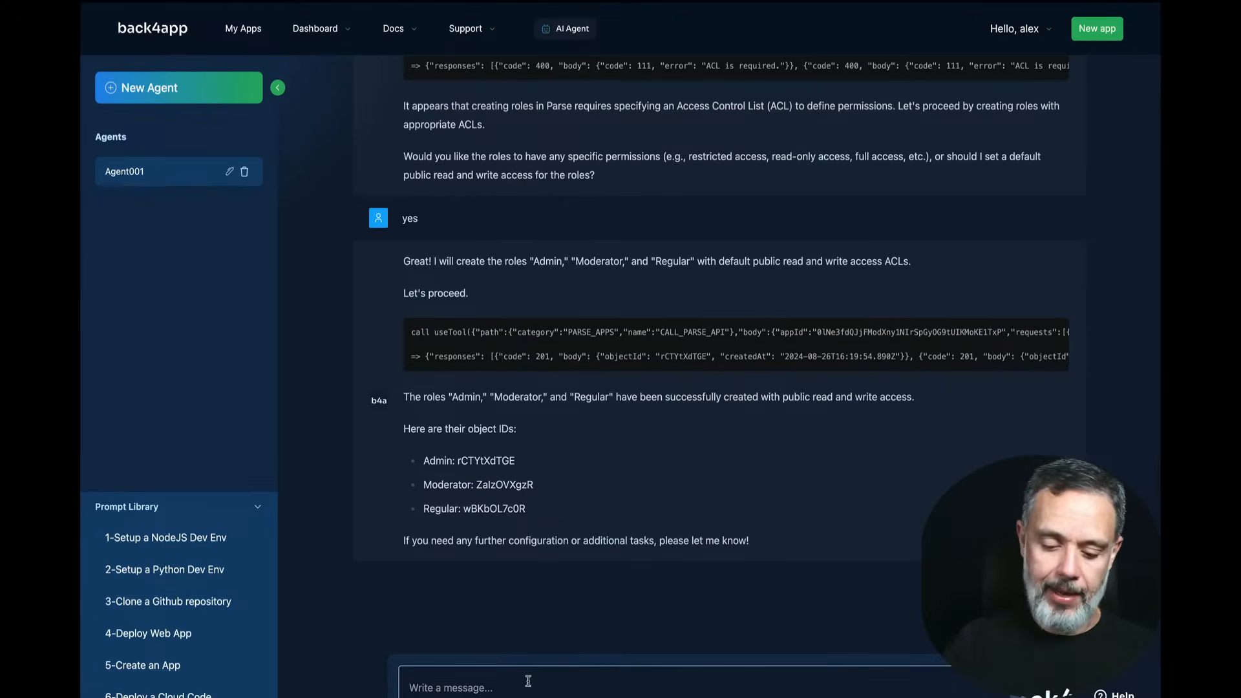
Step: Send the agent a message assigning one user each to the Admin, Moderator and Regular roles
type("Now, pleas")
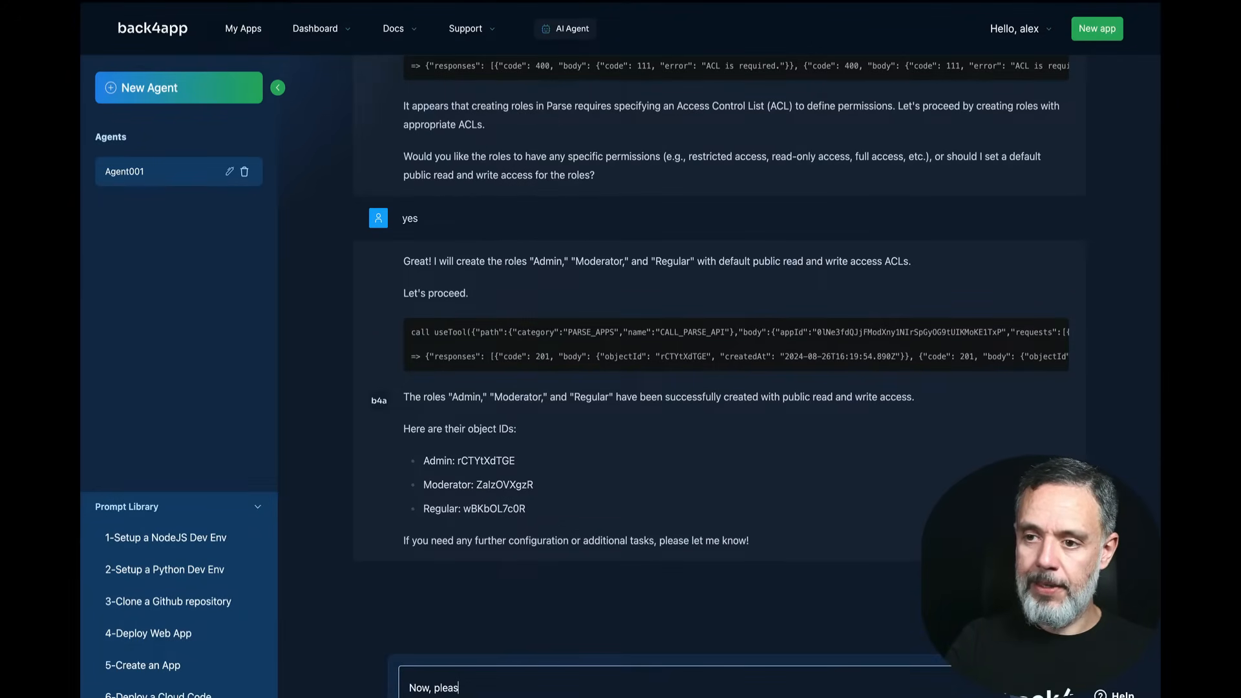
type("e add these")
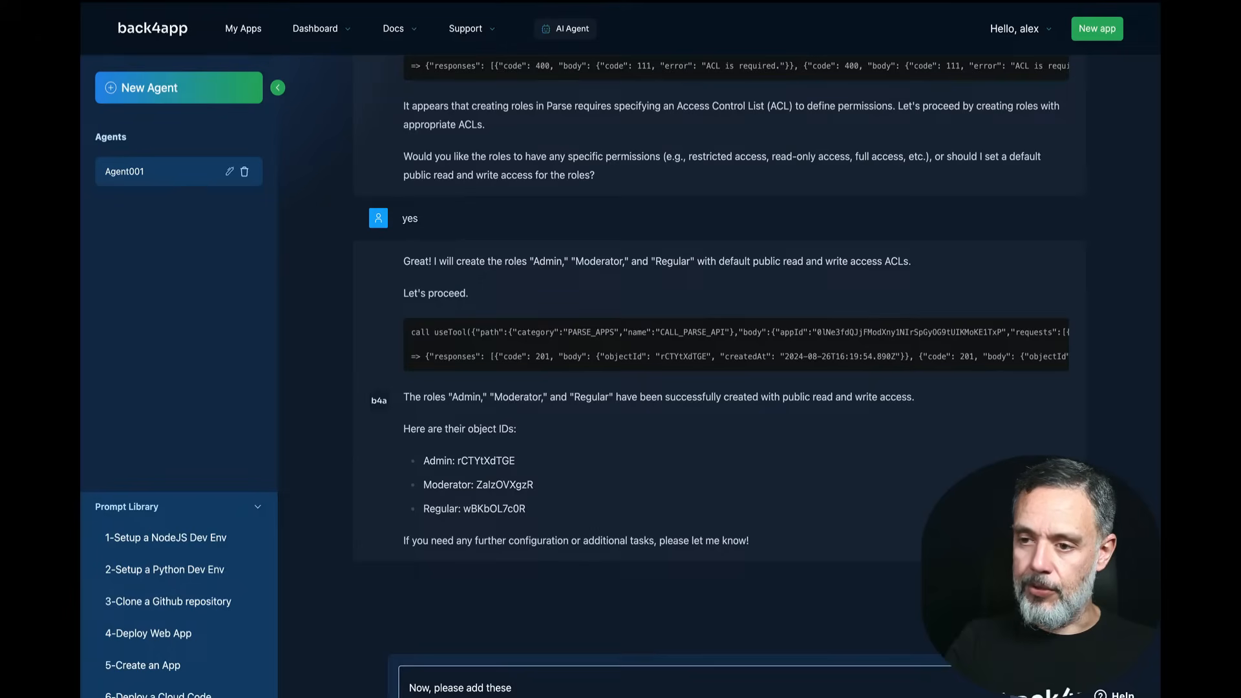
type(" Users to th")
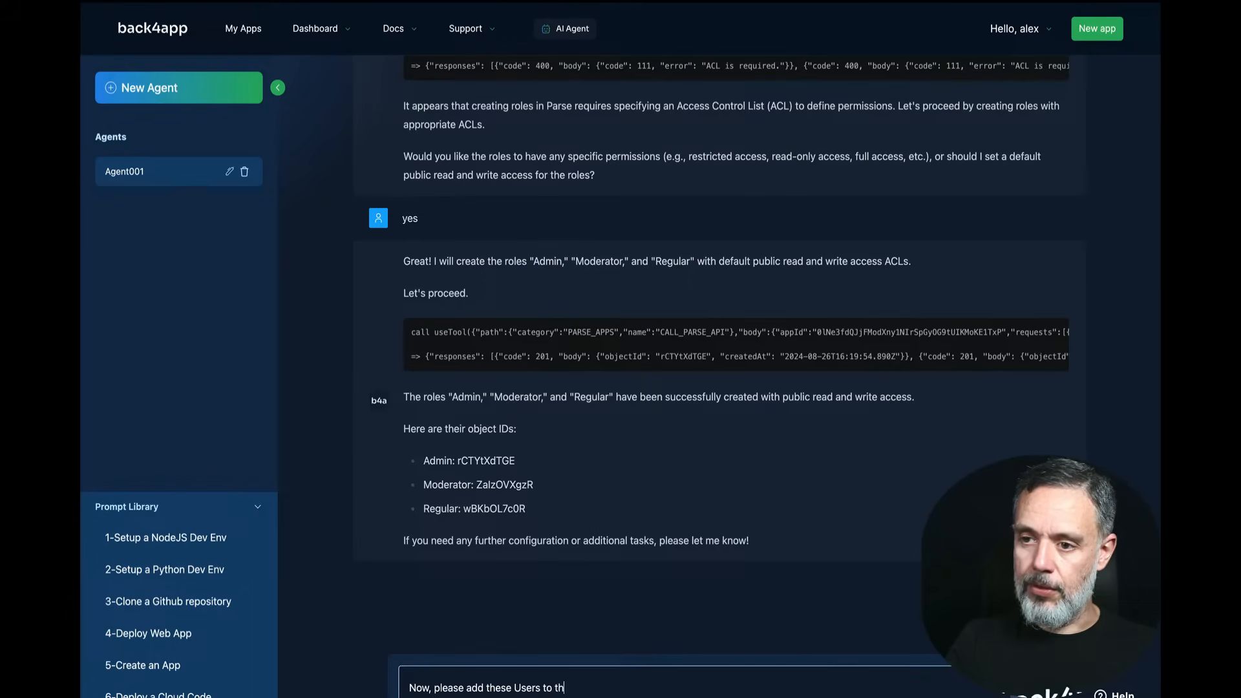
type("e roles specified:")
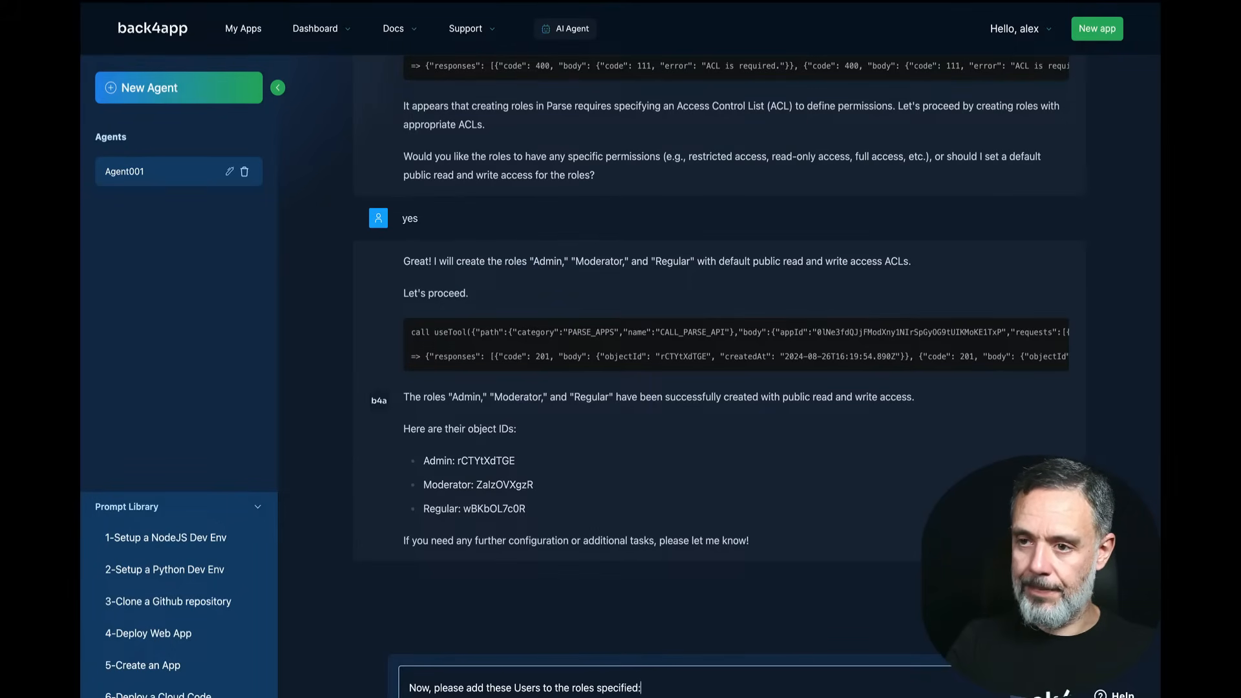
key("shift+Return")
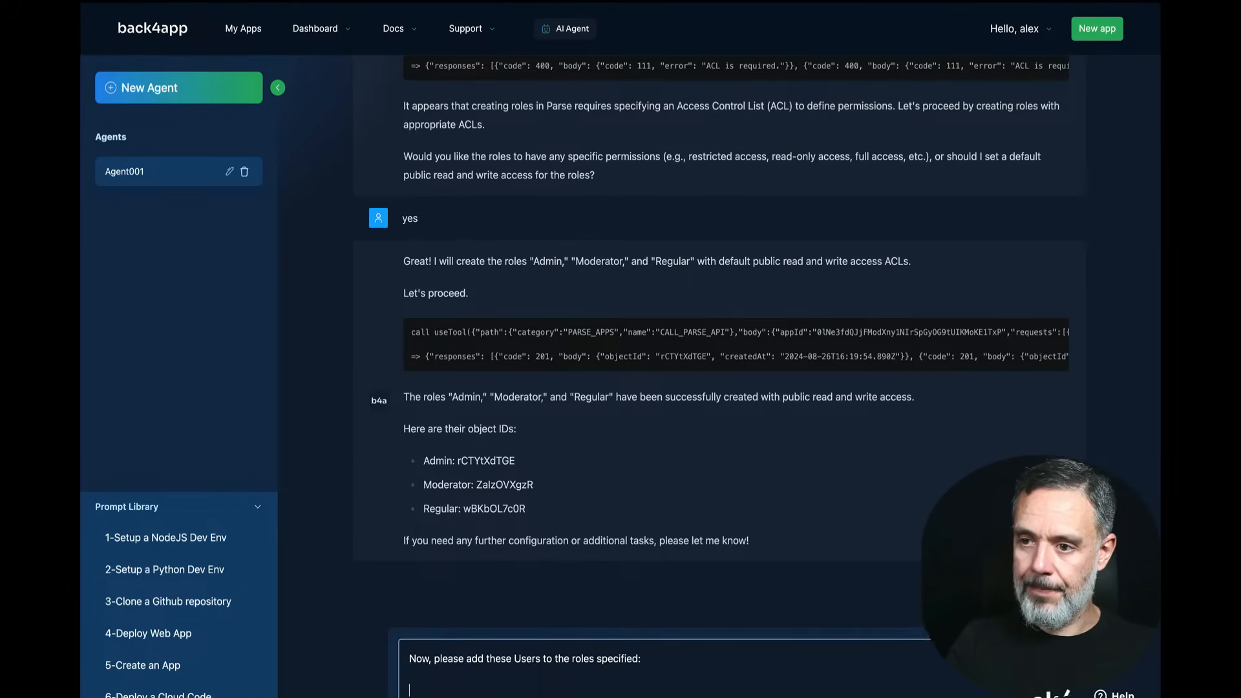
type("alex ")
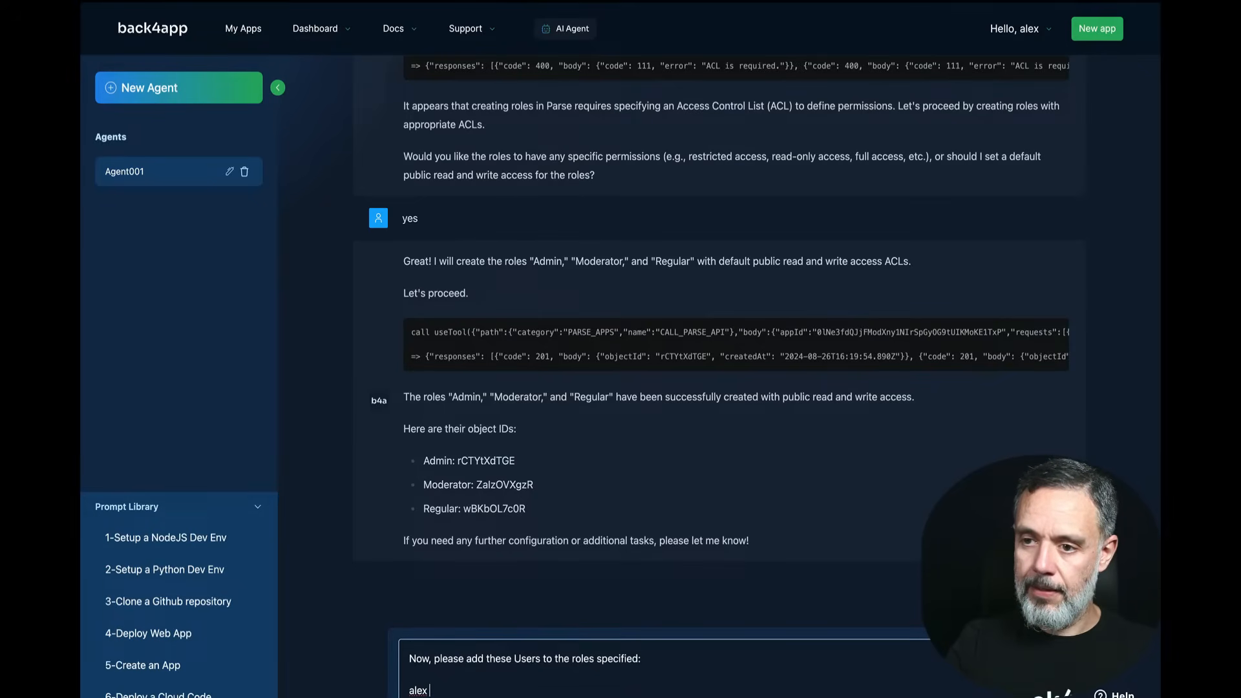
type("should be an Ami")
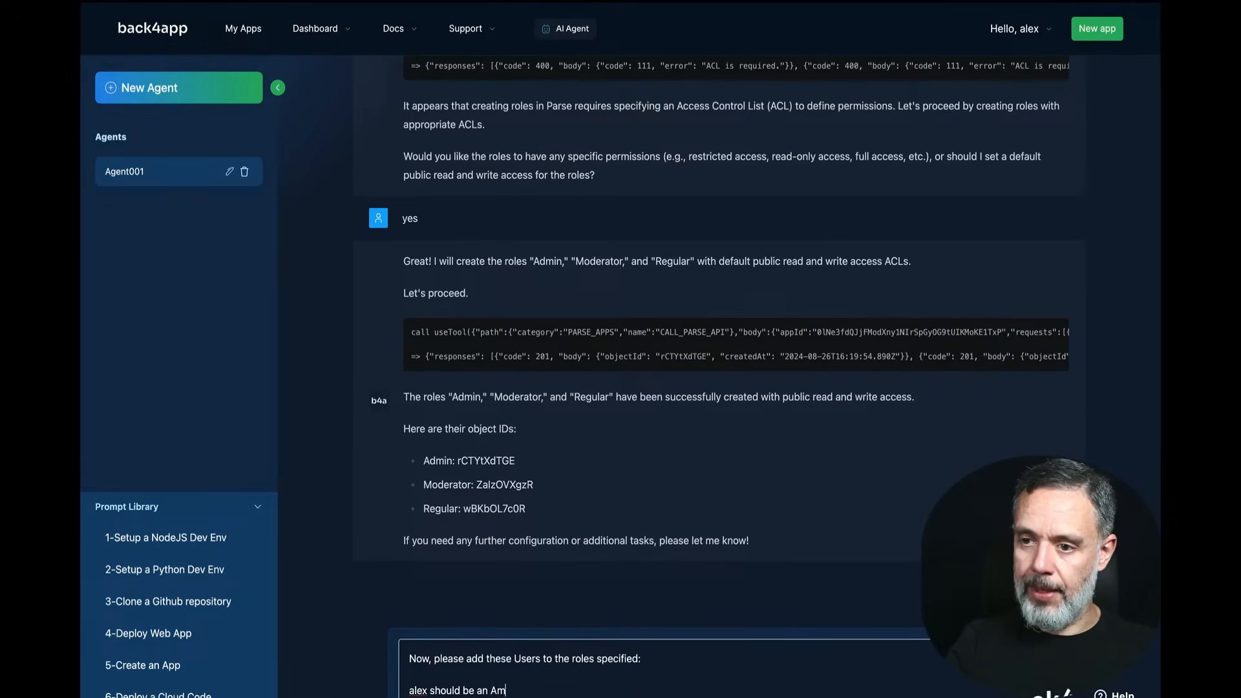
key("BackSpace")
key("BackSpace")
type("dmin")
key("shift+Return")
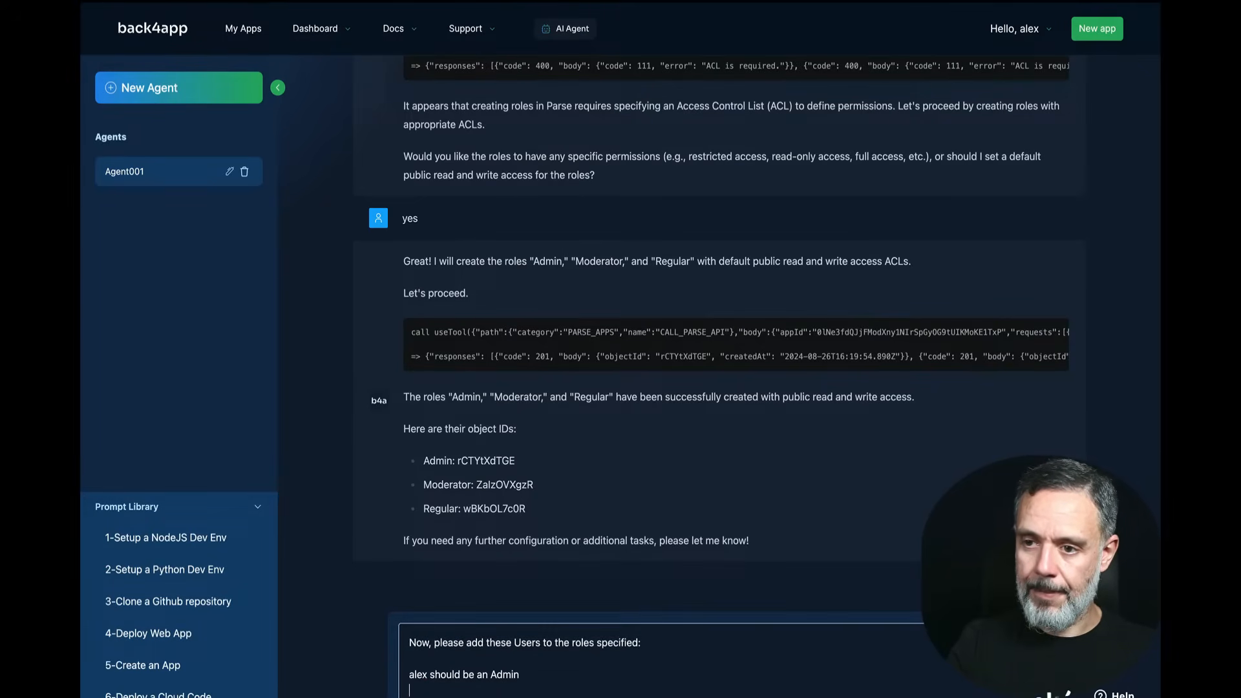
type("ch")
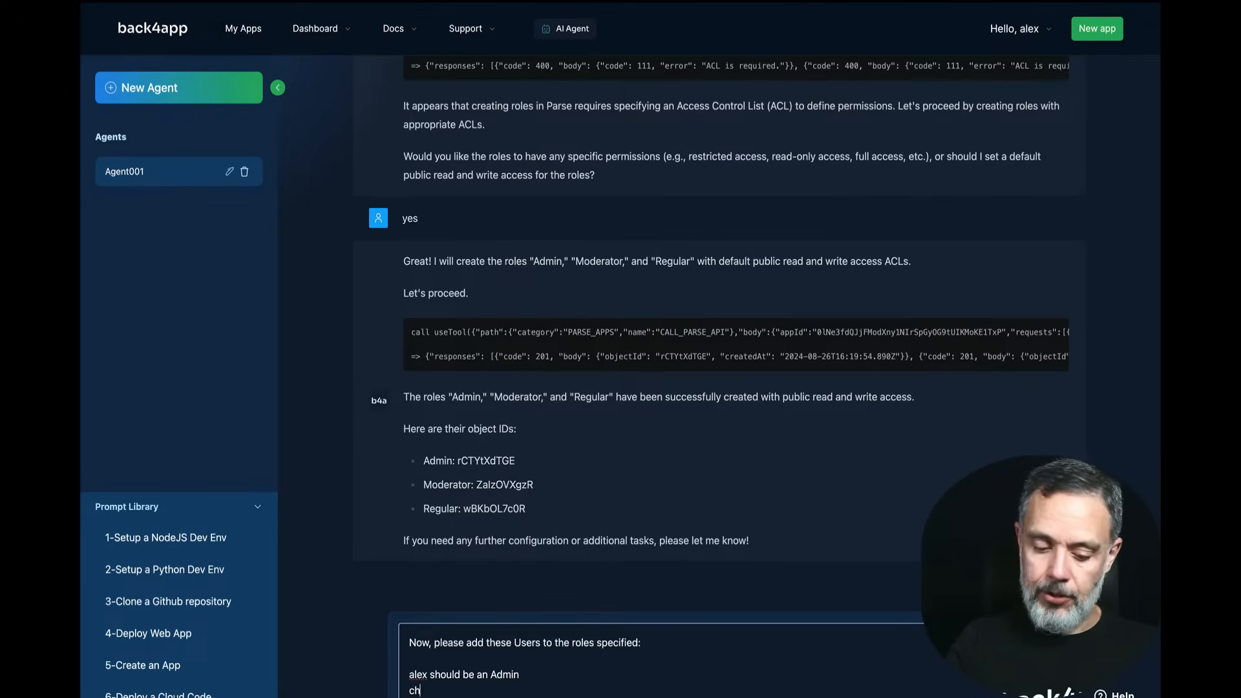
type("arles shoud")
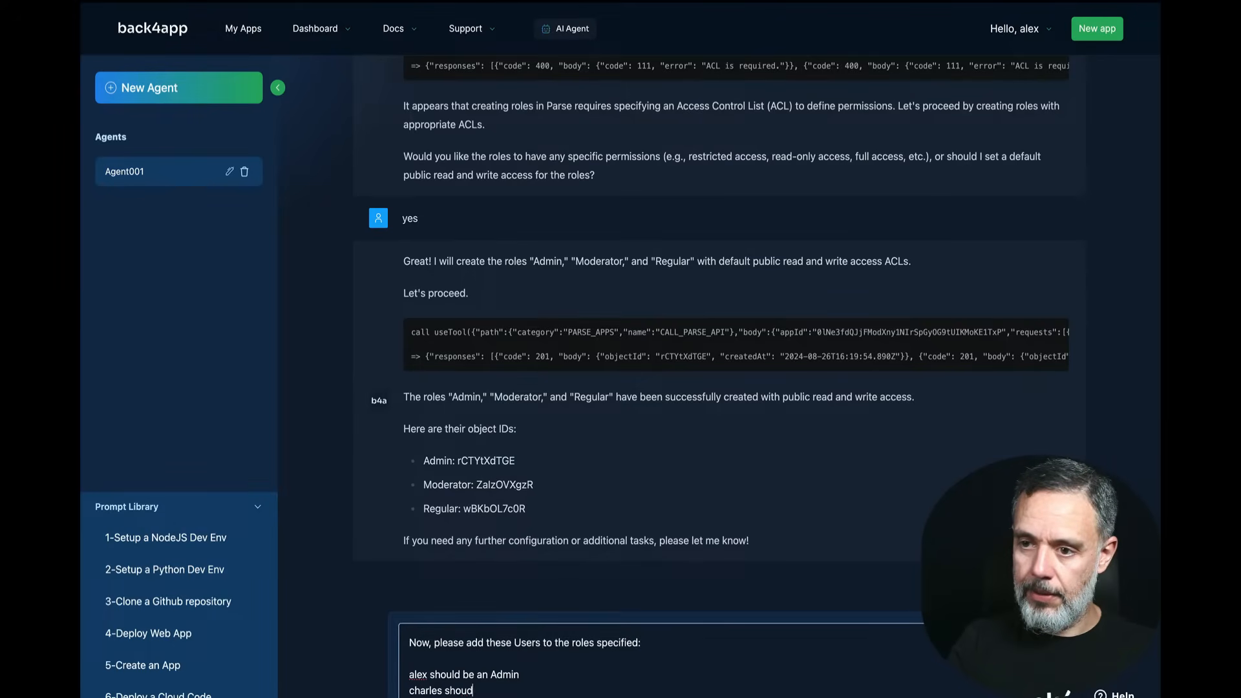
type(" be an M")
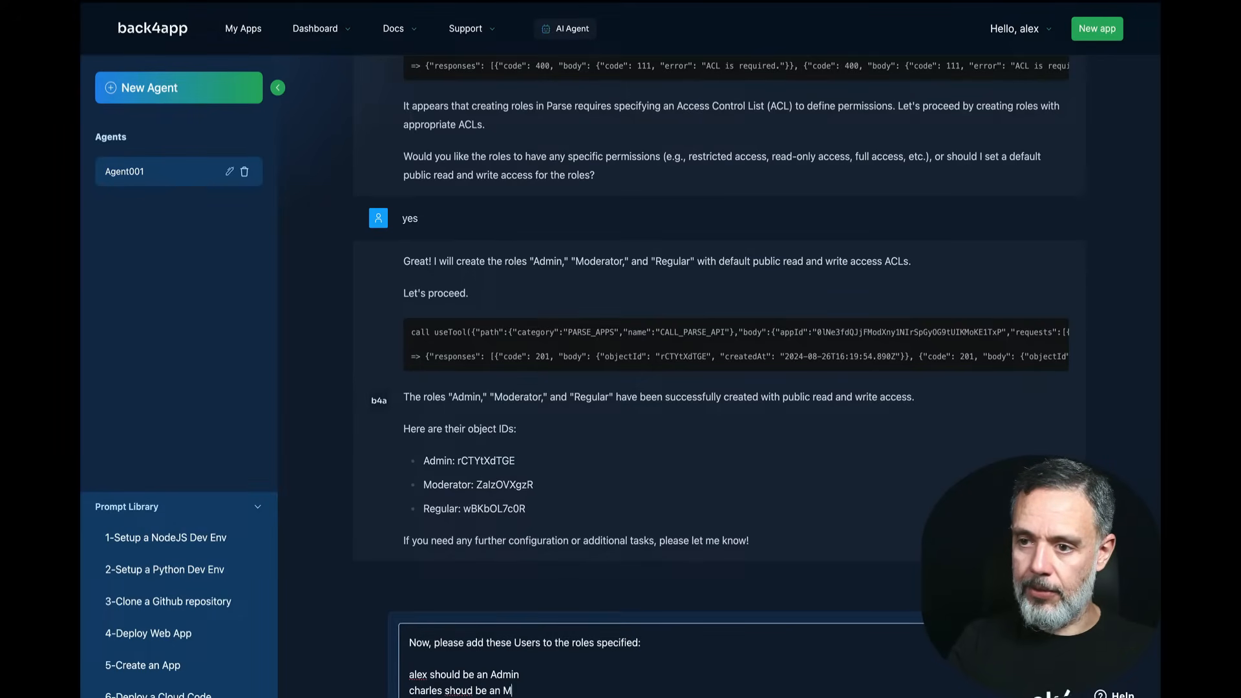
key("BackSpace")
key("BackSpace")
key("BackSpace")
type("Moderator")
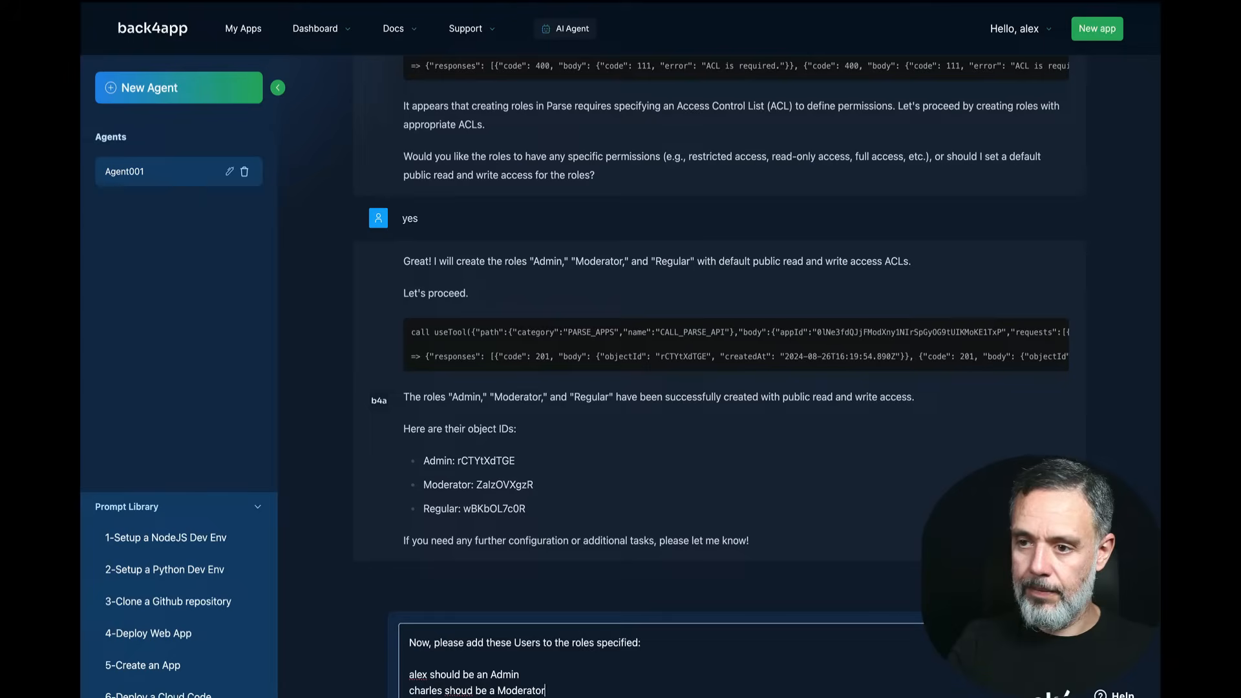
key("shift+Return")
type("al")
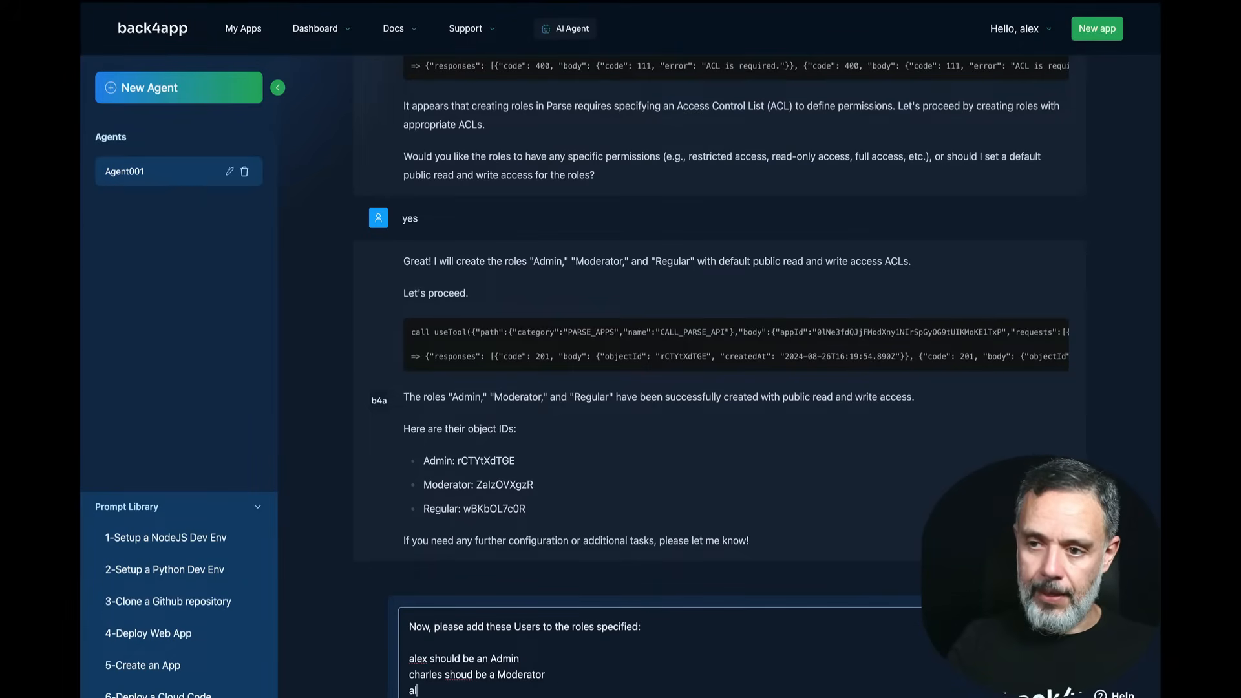
type("ysson should b")
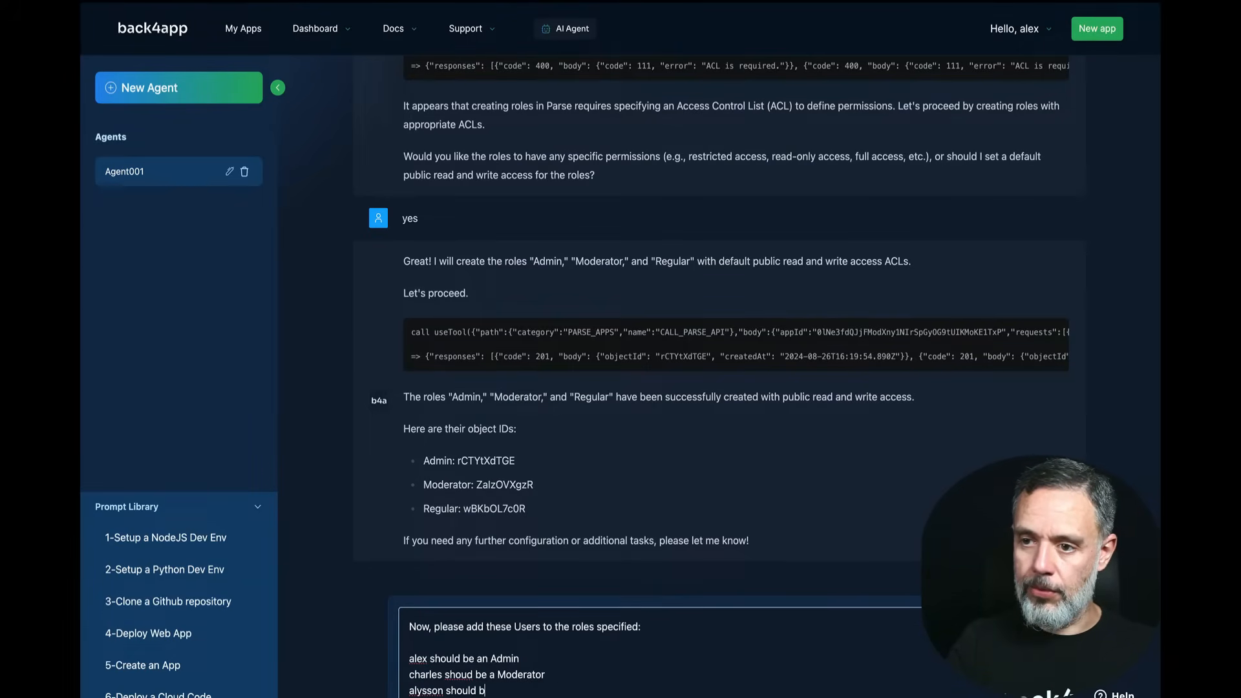
type("e a Regular")
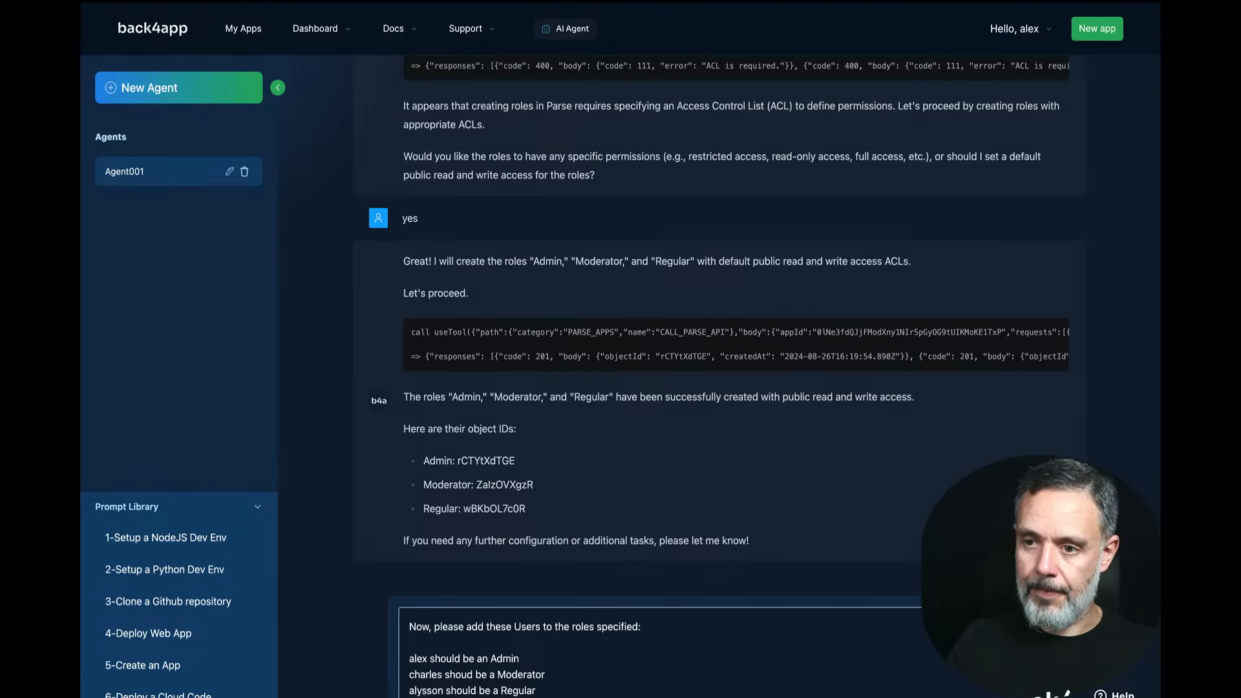
key("Return")
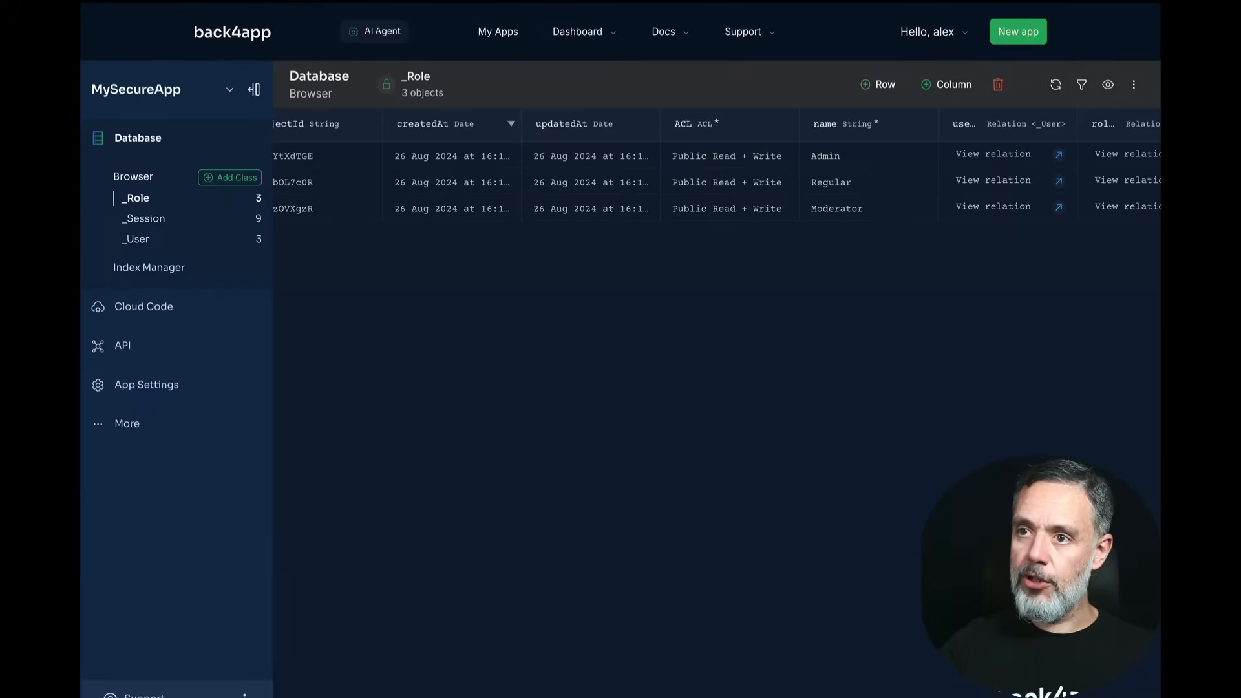
key("ctrl+r")
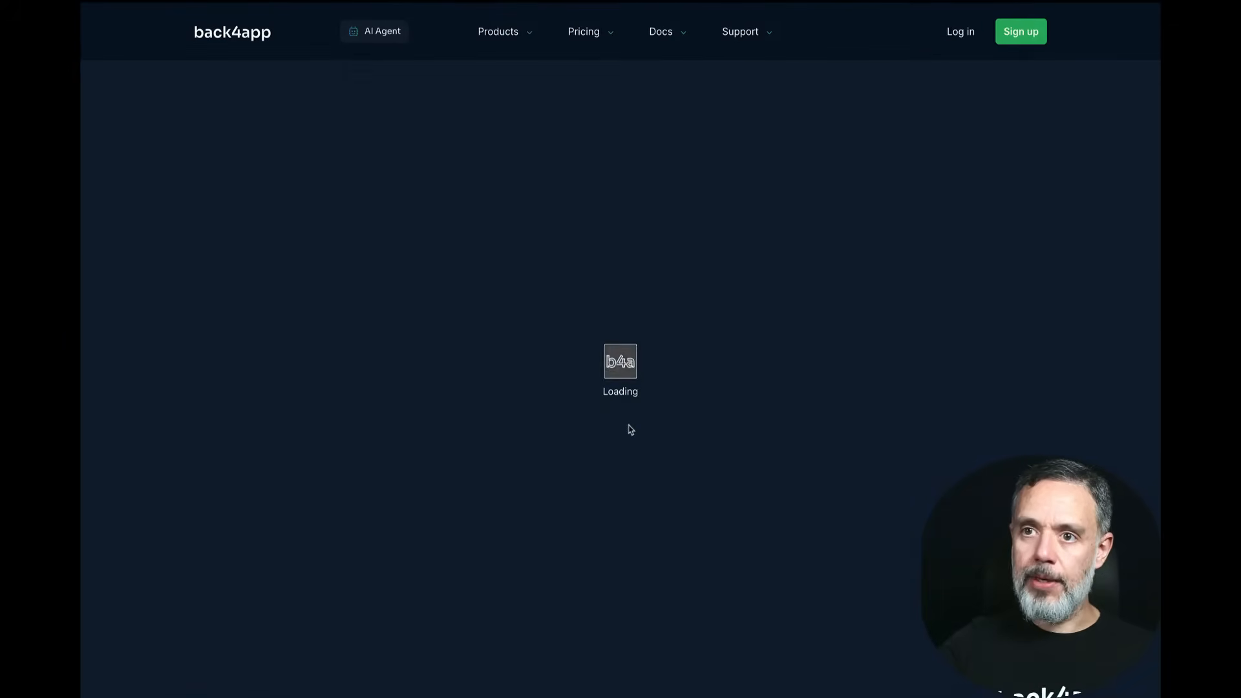
scroll(717, 207, "right", 2)
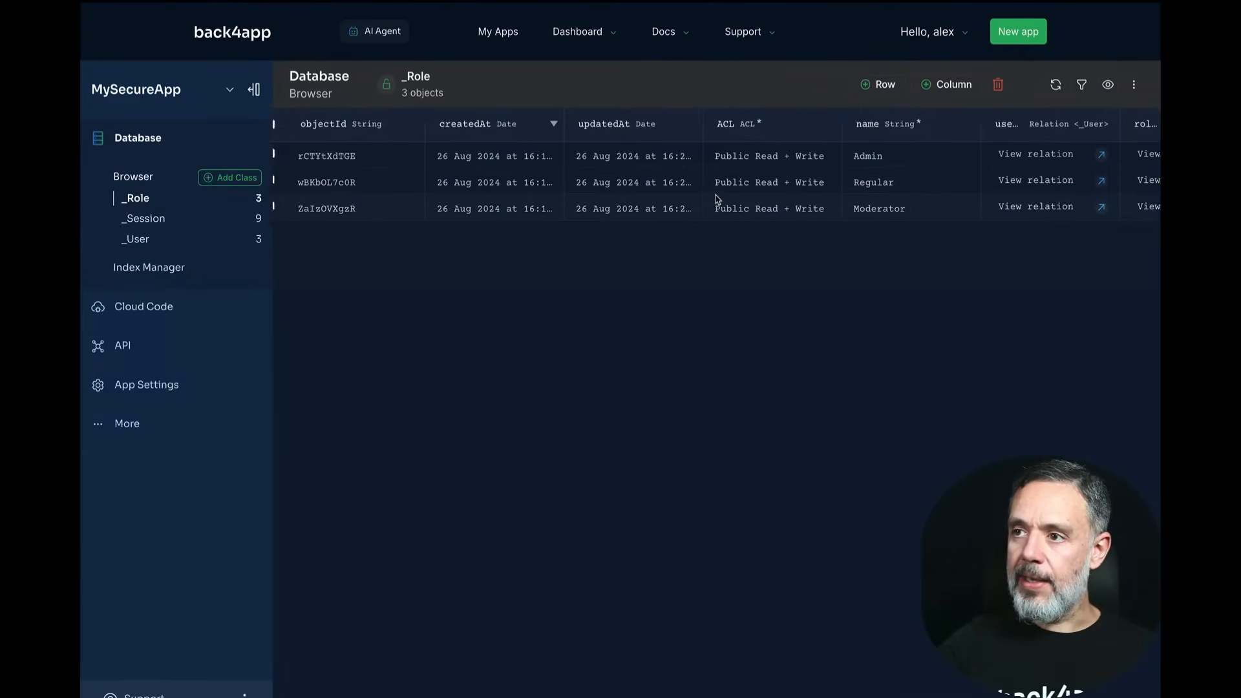
scroll(859, 161, "right", 3)
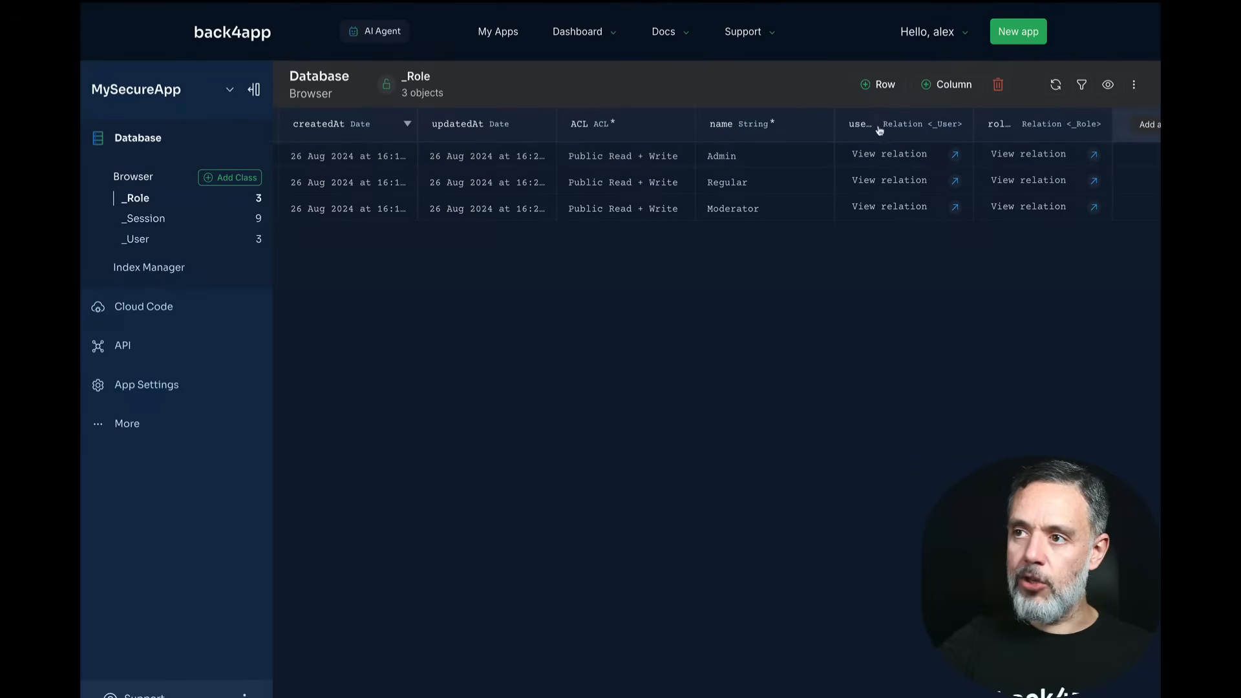
left_click(956, 155)
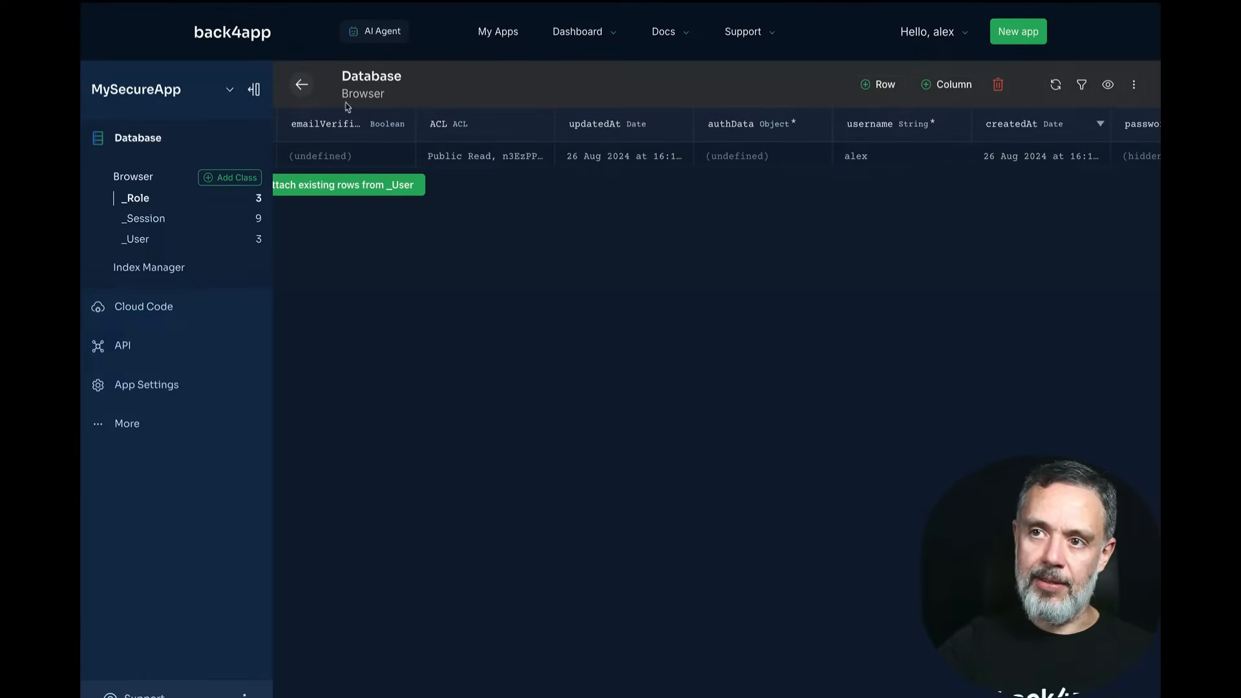
left_click(302, 85)
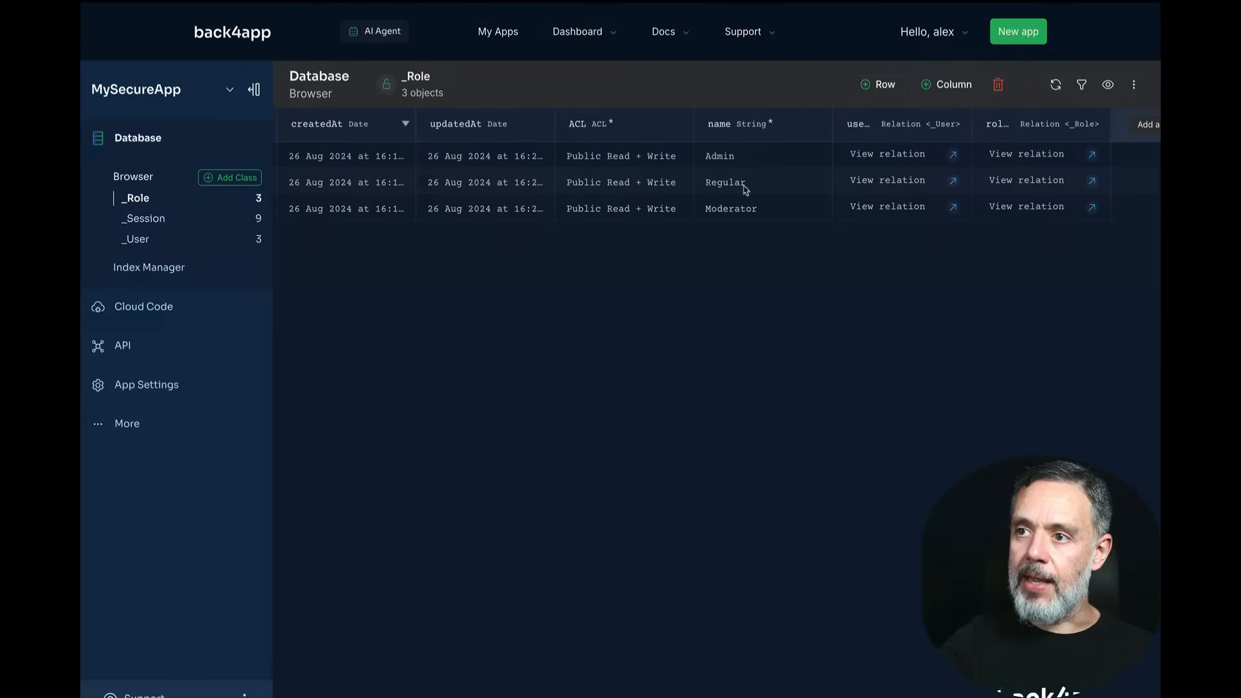
left_click(954, 182)
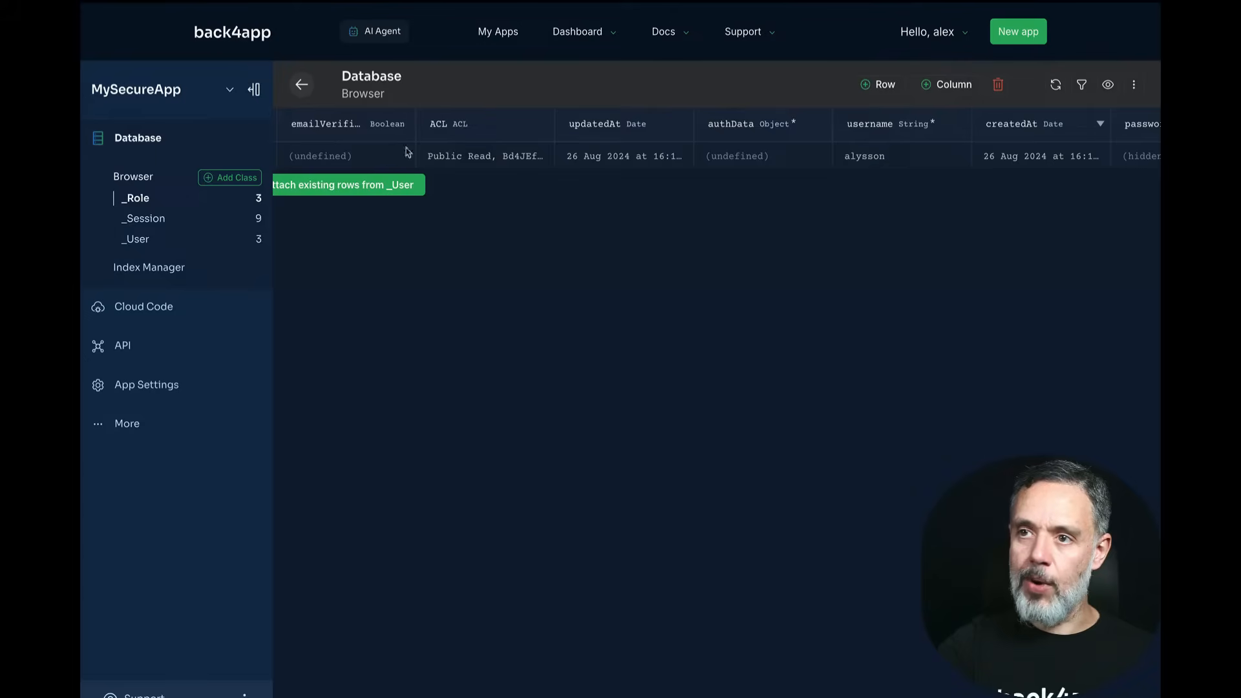
left_click(300, 85)
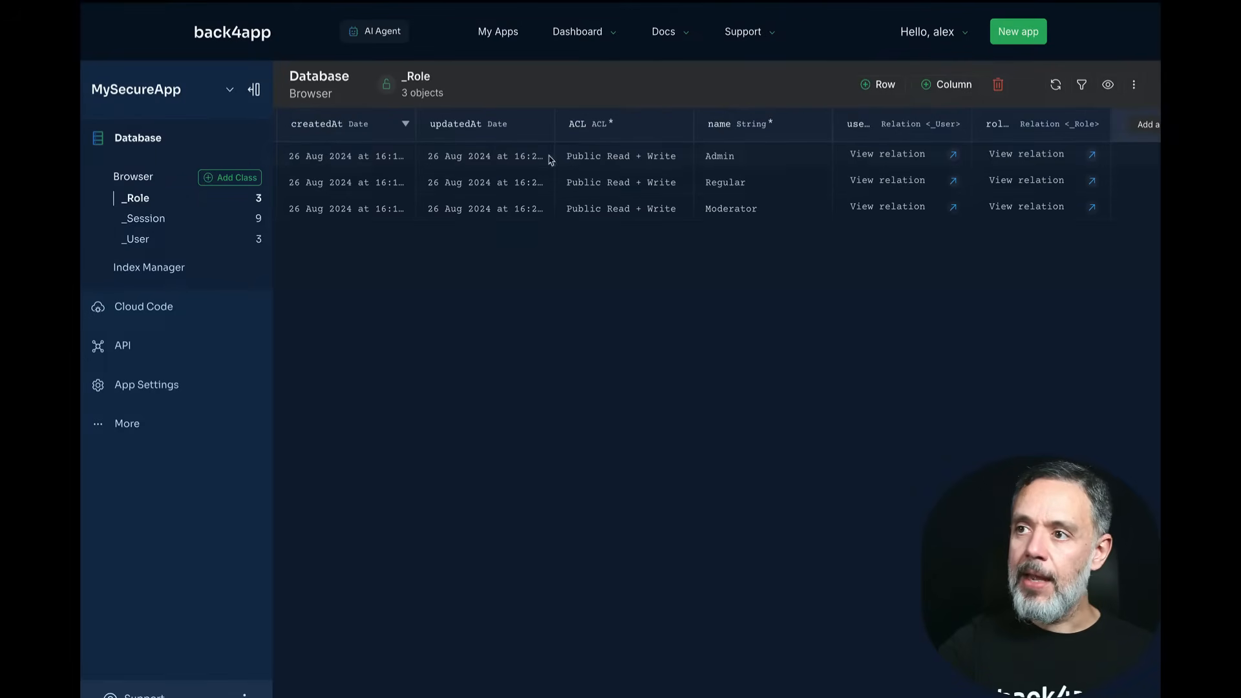
left_click(954, 207)
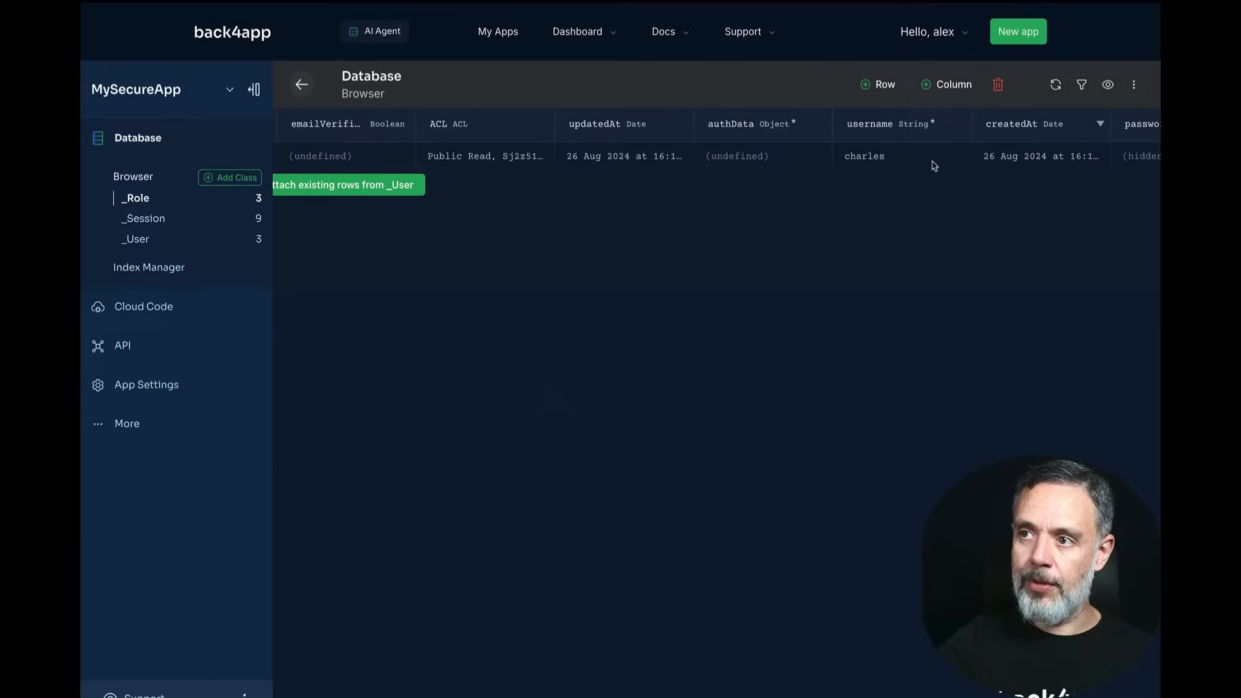
left_click(300, 87)
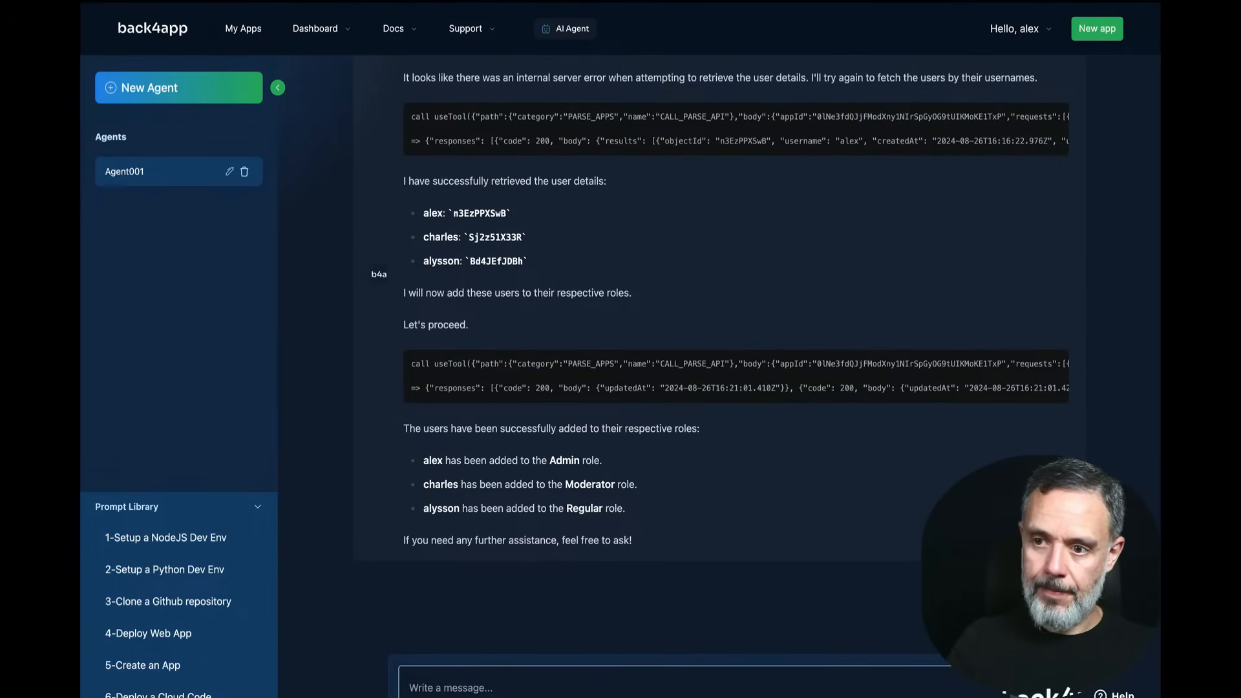
Step: Begin the Post class request with 'title' and 'text' string fields, readable by all roles
type("Plea")
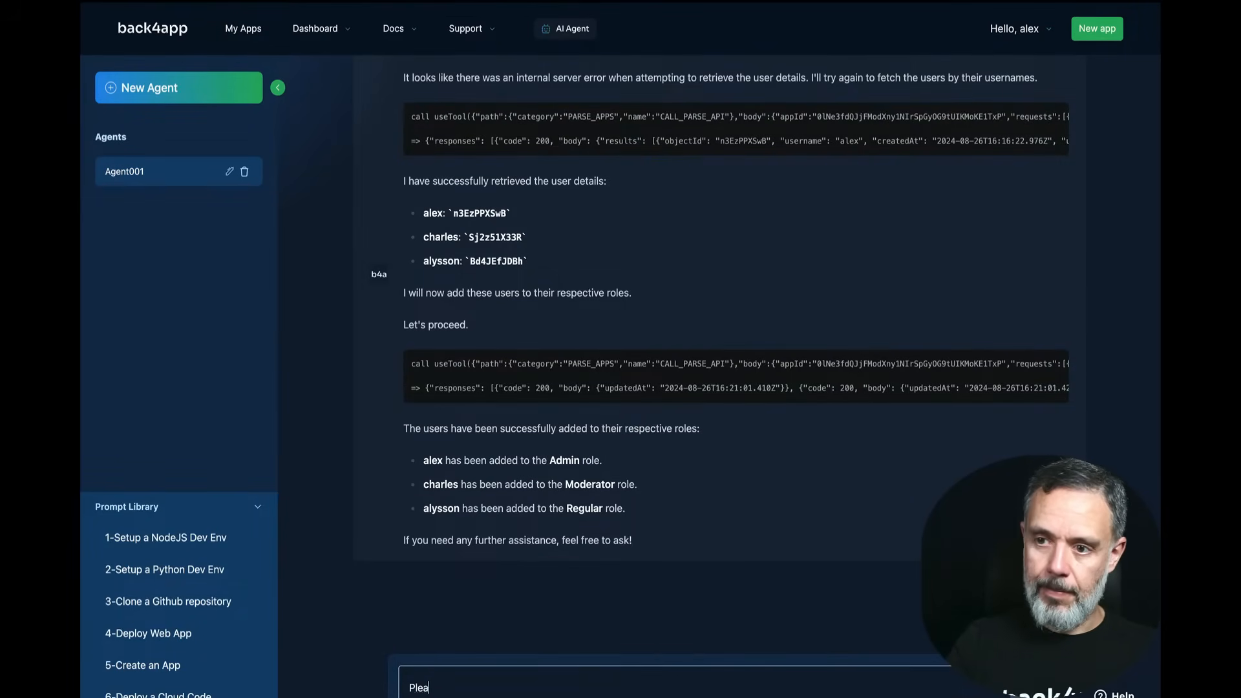
type("se now ")
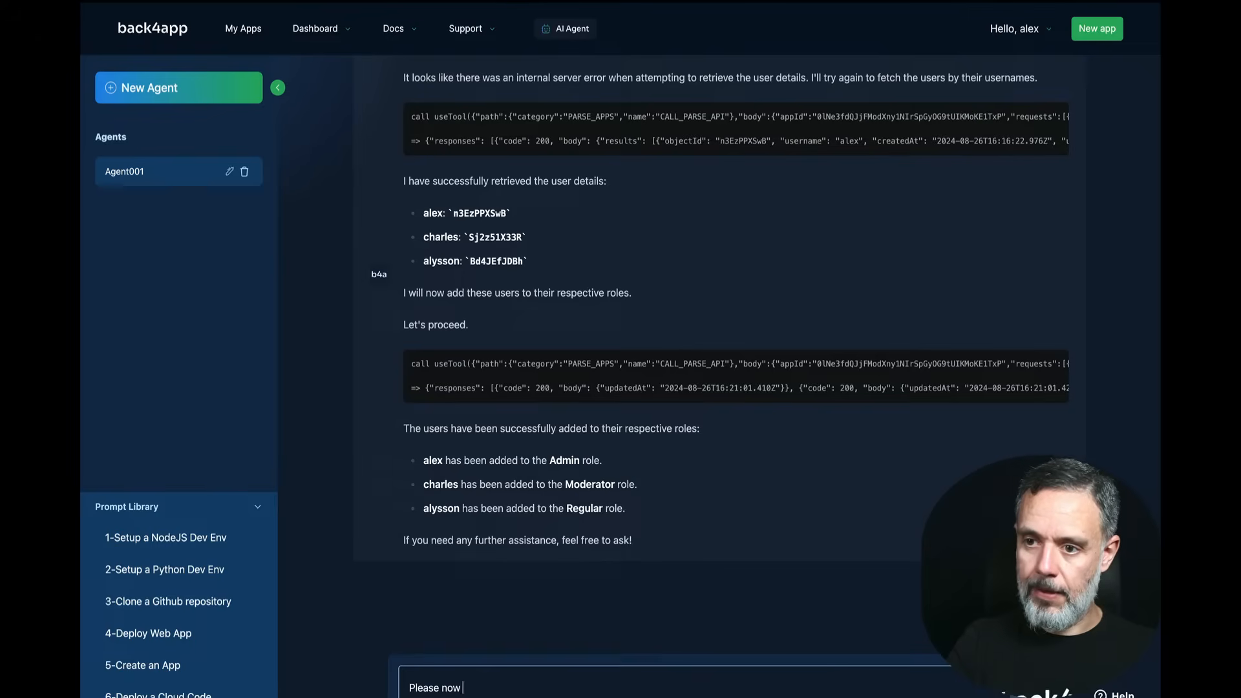
type("create a ne")
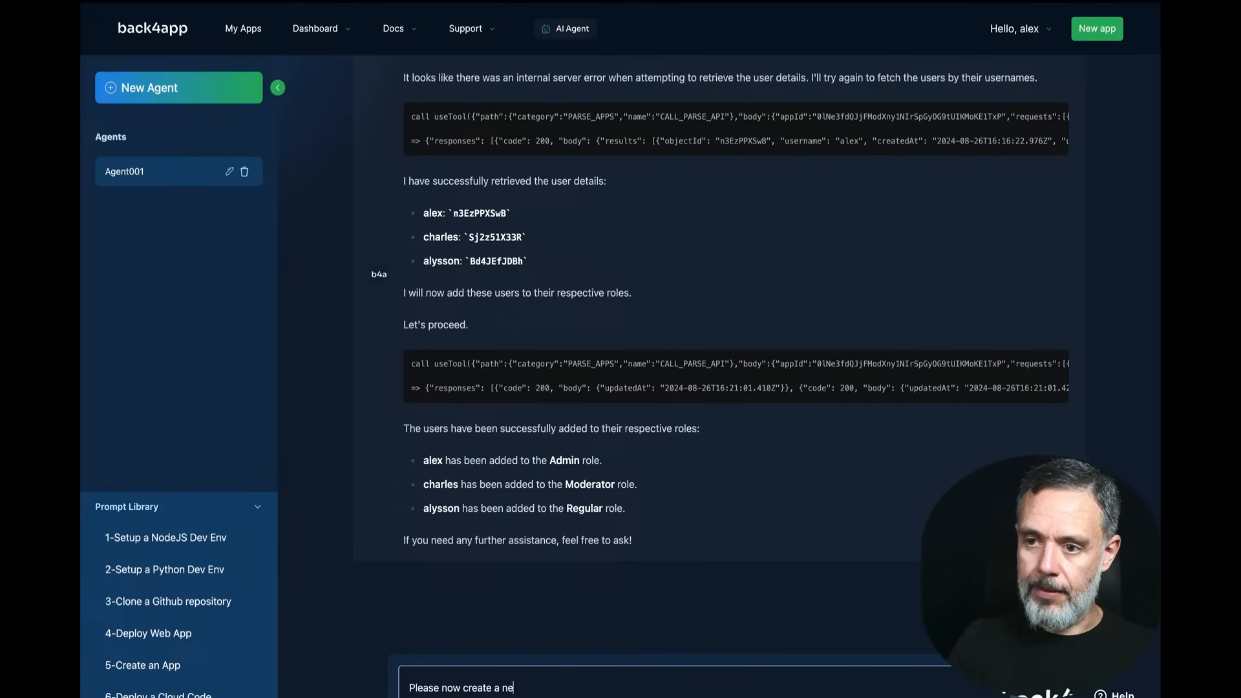
type("w class named \"Post")
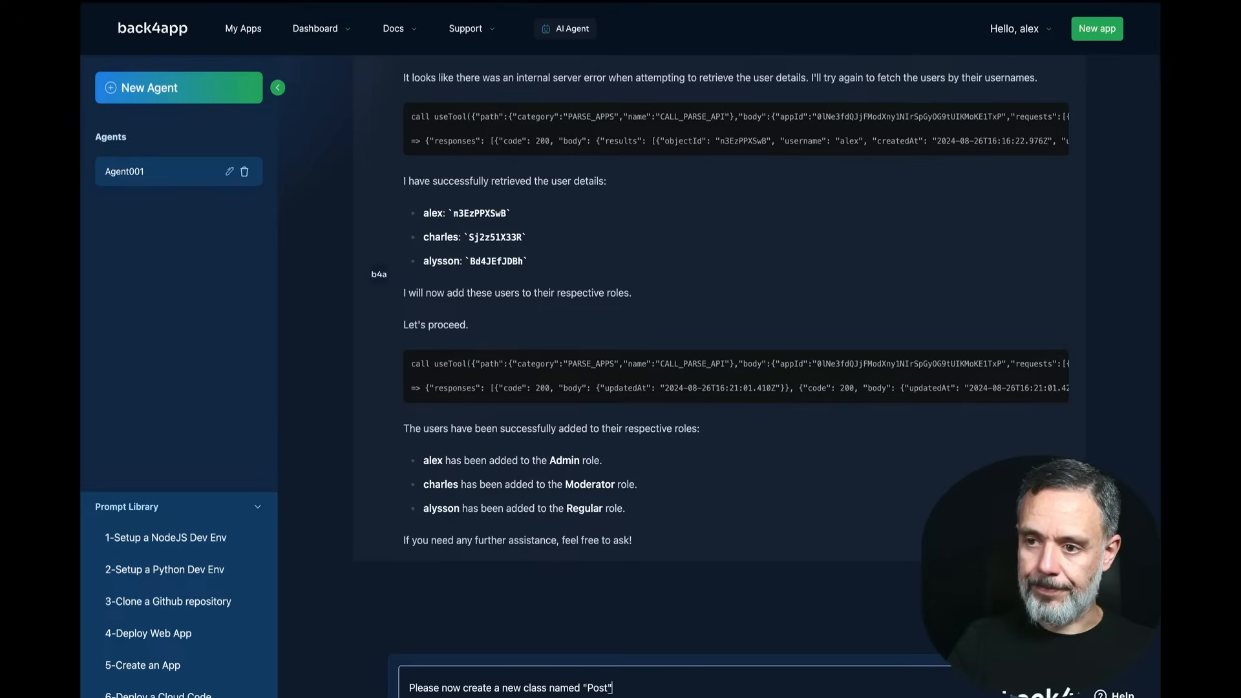
type("\". A \"")
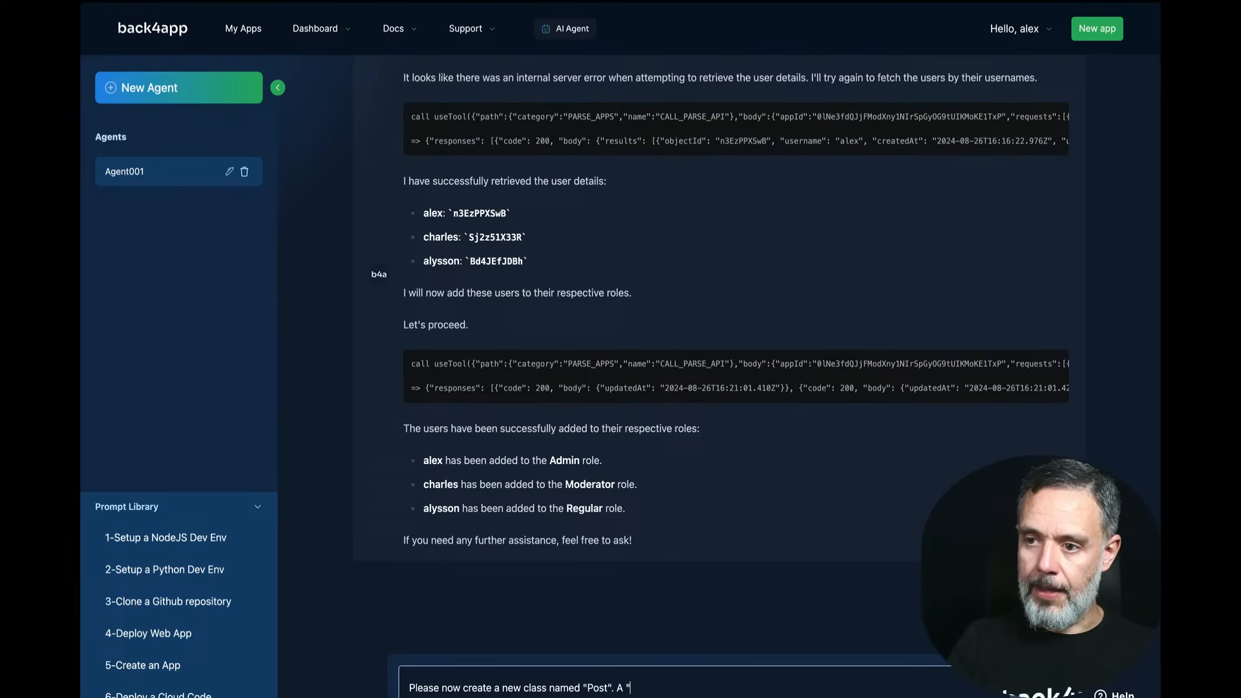
type("Post\" shoul")
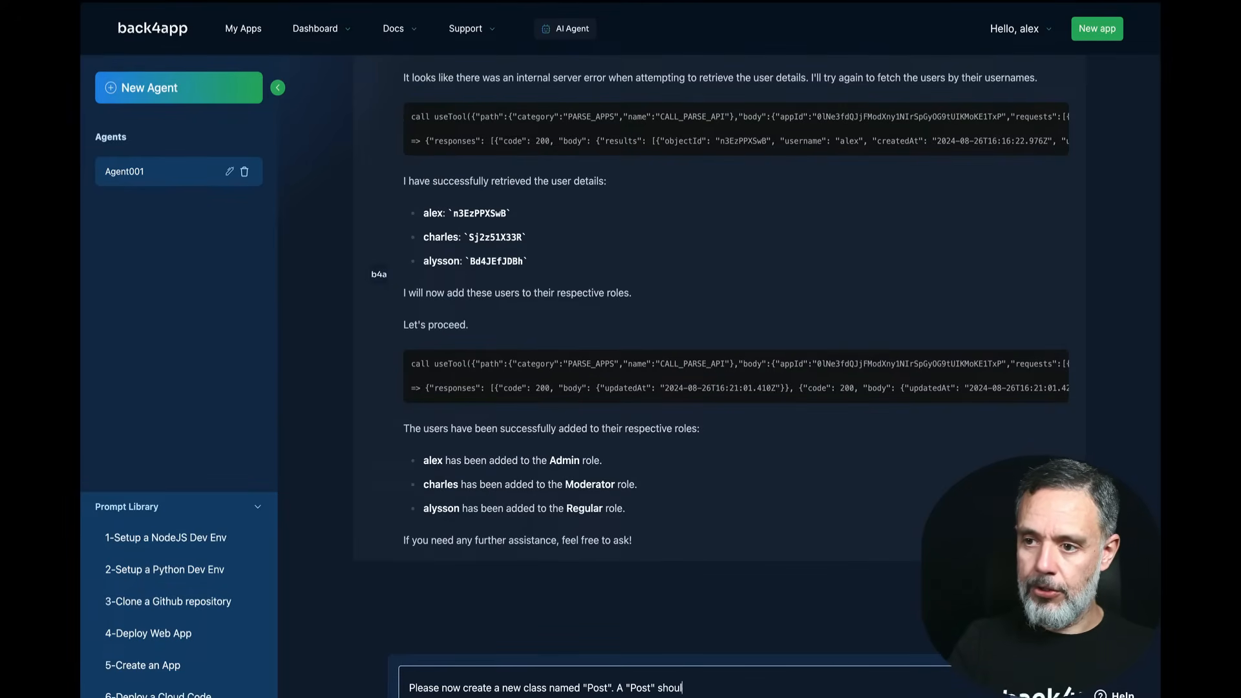
type("d have a Title (")
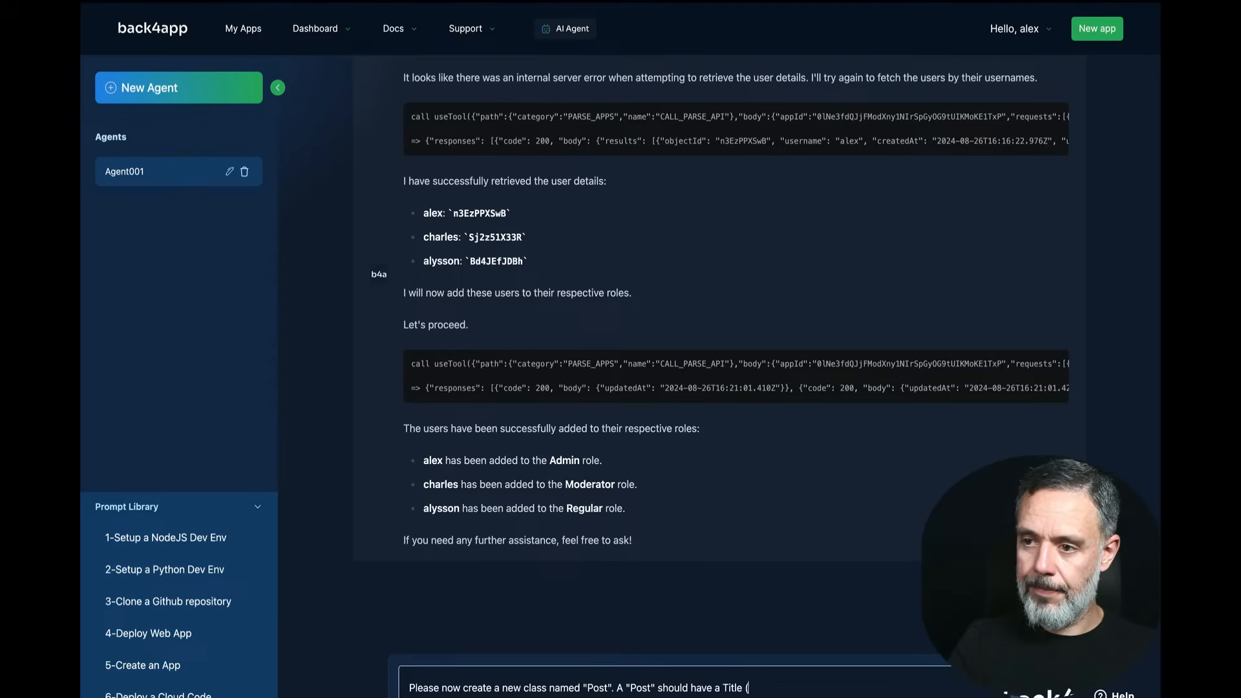
key("BackSpace")
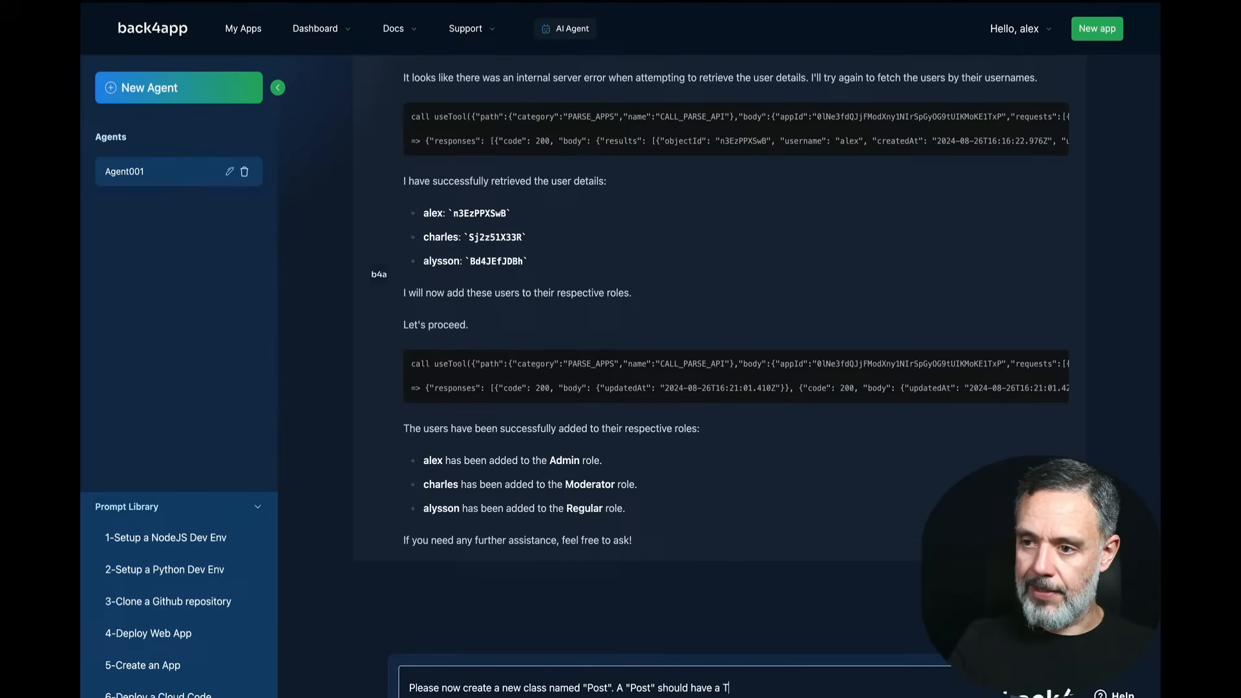
key("BackSpace")
type("\"")
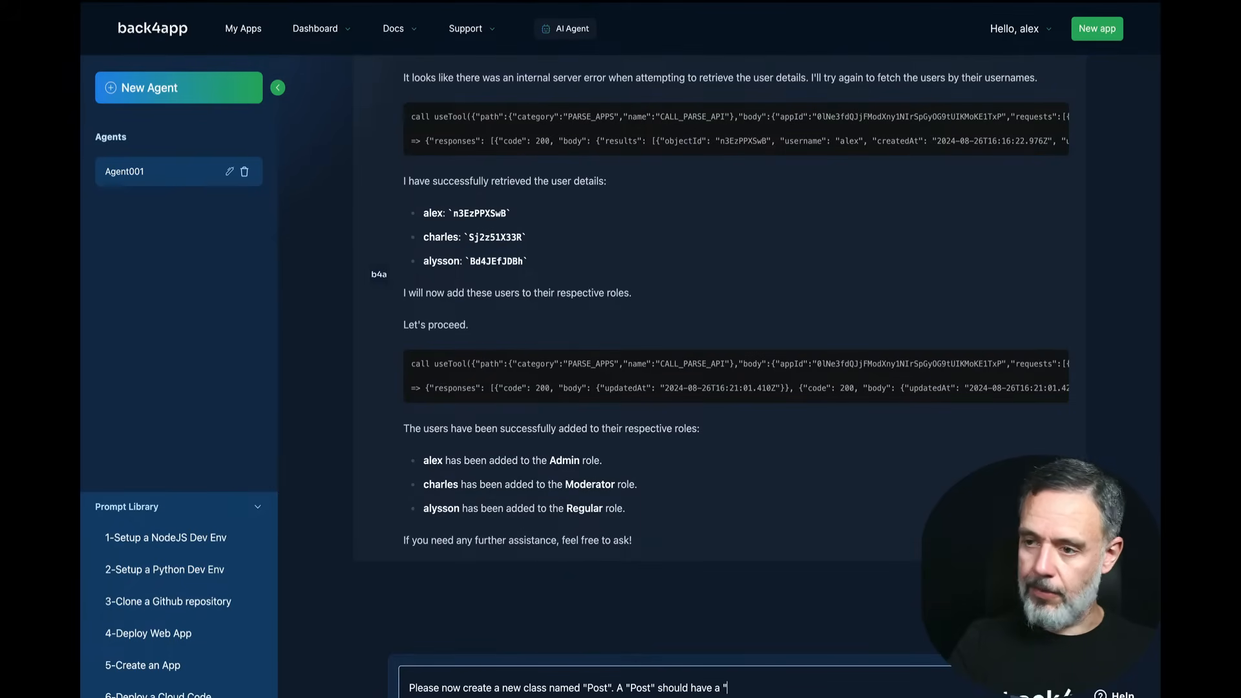
type("title\"")
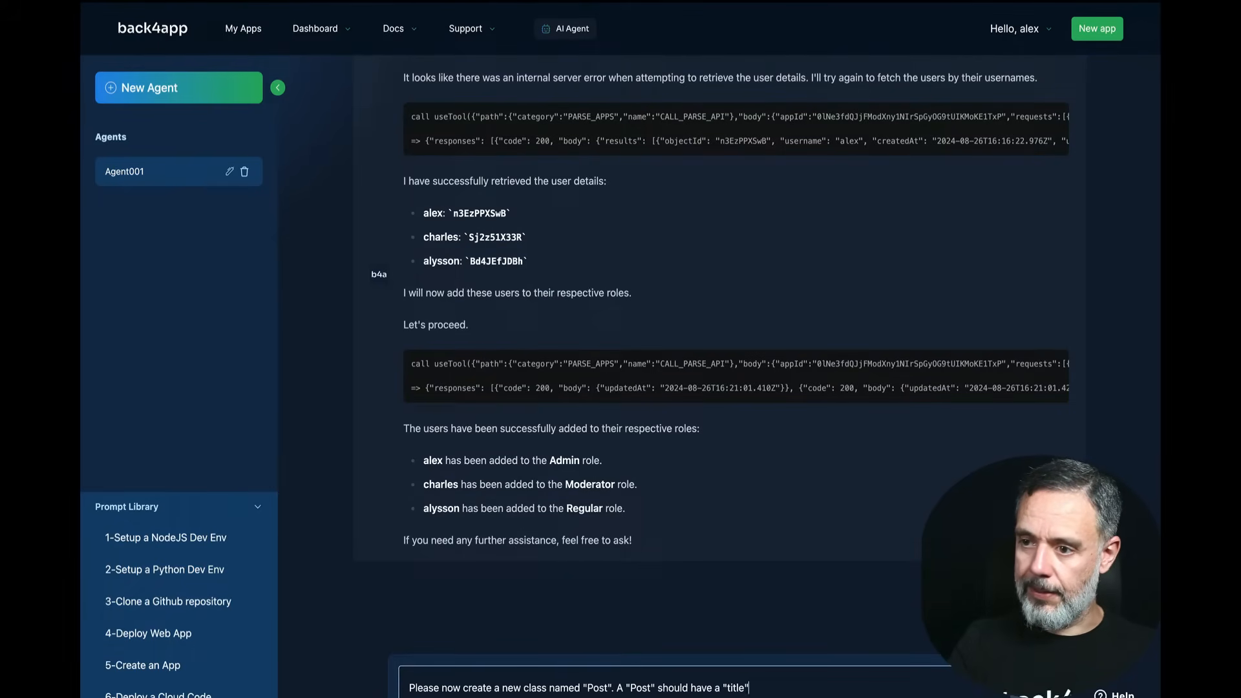
type(" (strin")
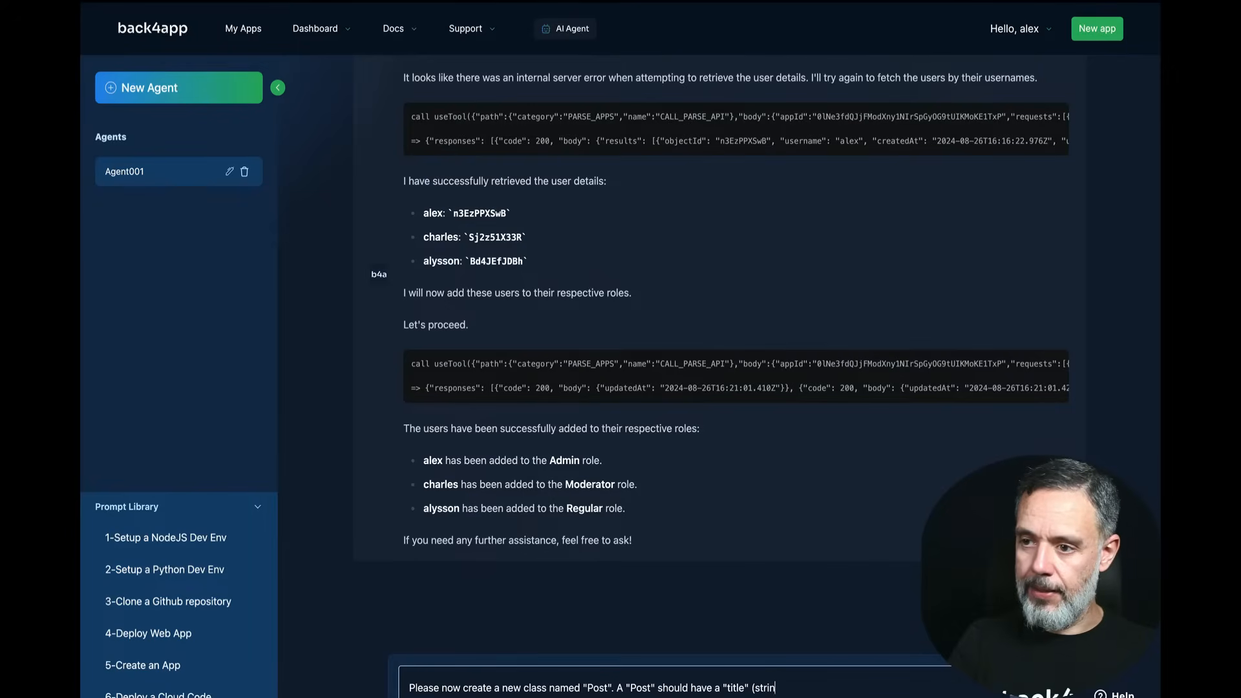
type("g) and a")
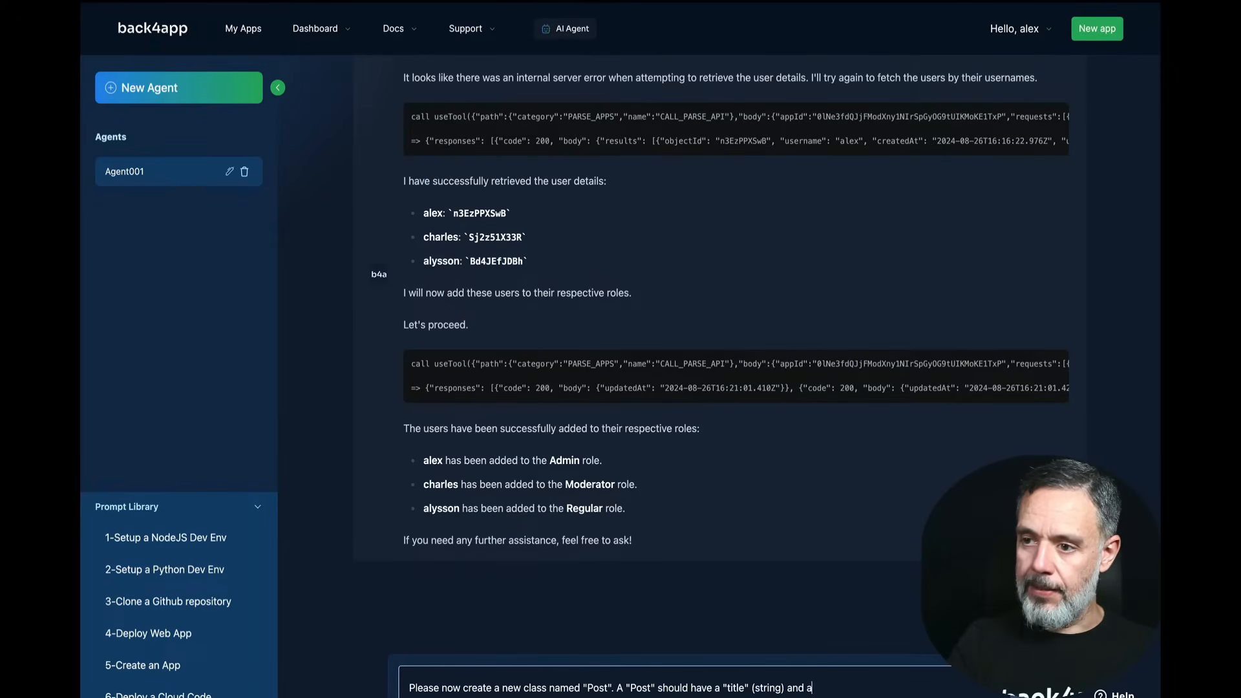
type(" \"t")
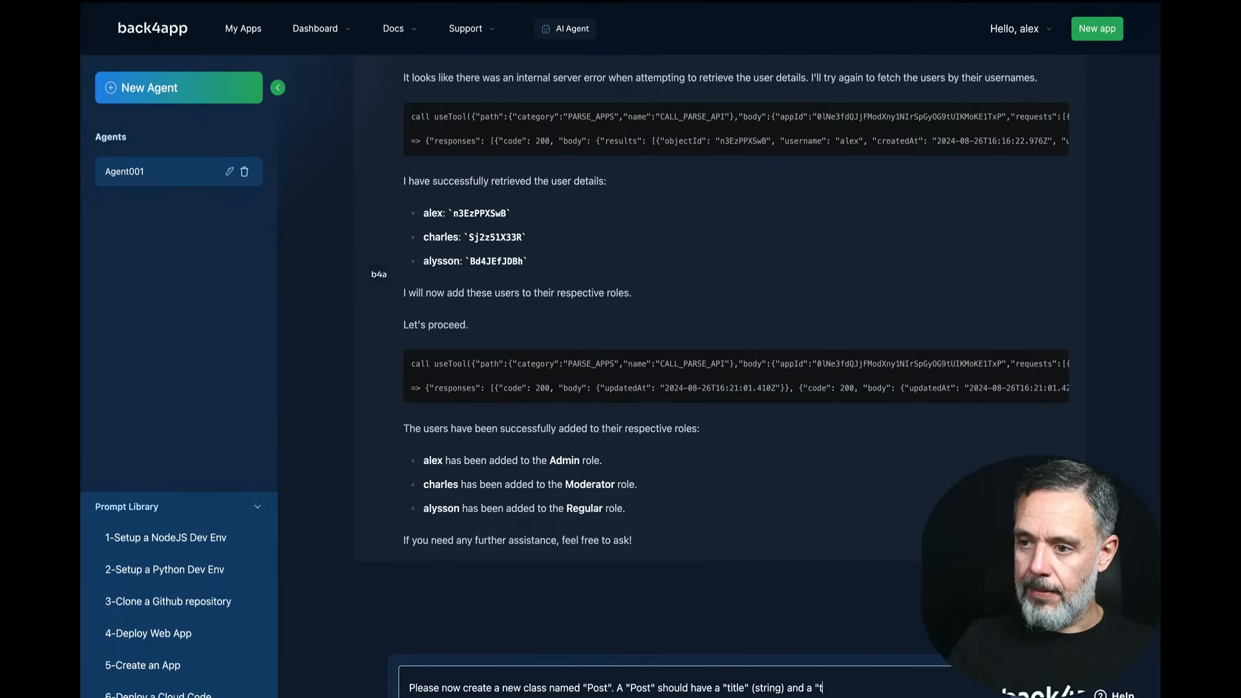
type("ext\" (string).")
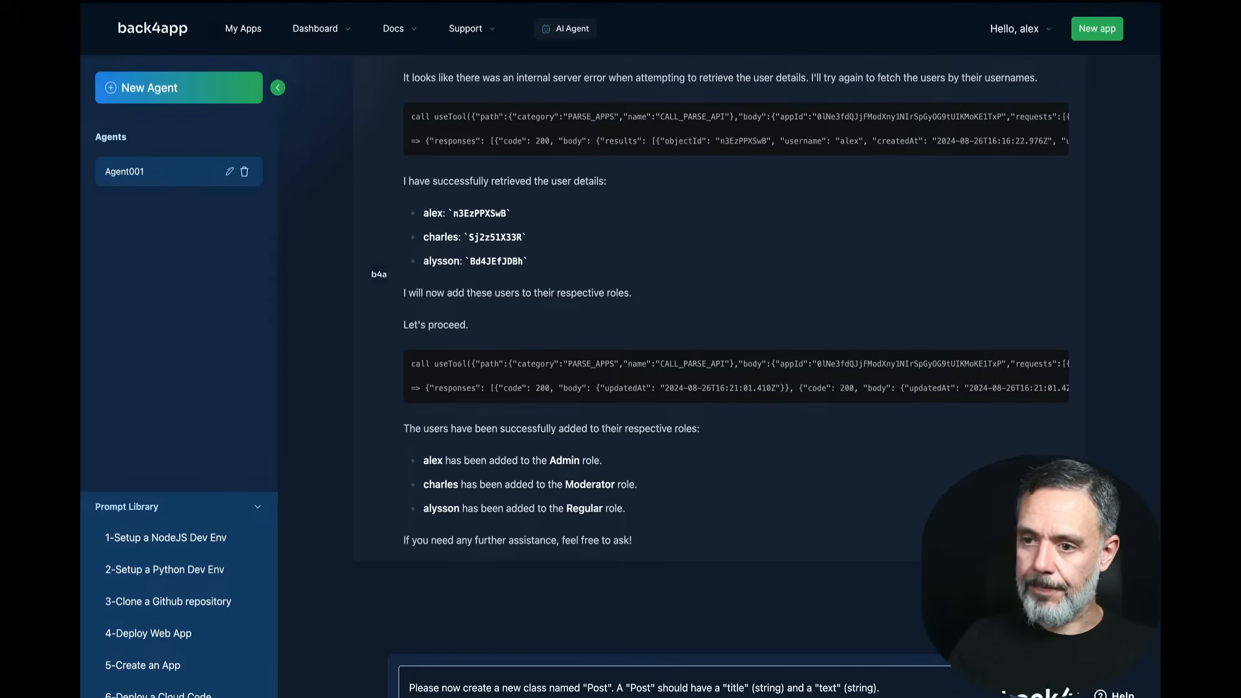
key("shift+Return")
type("For ever")
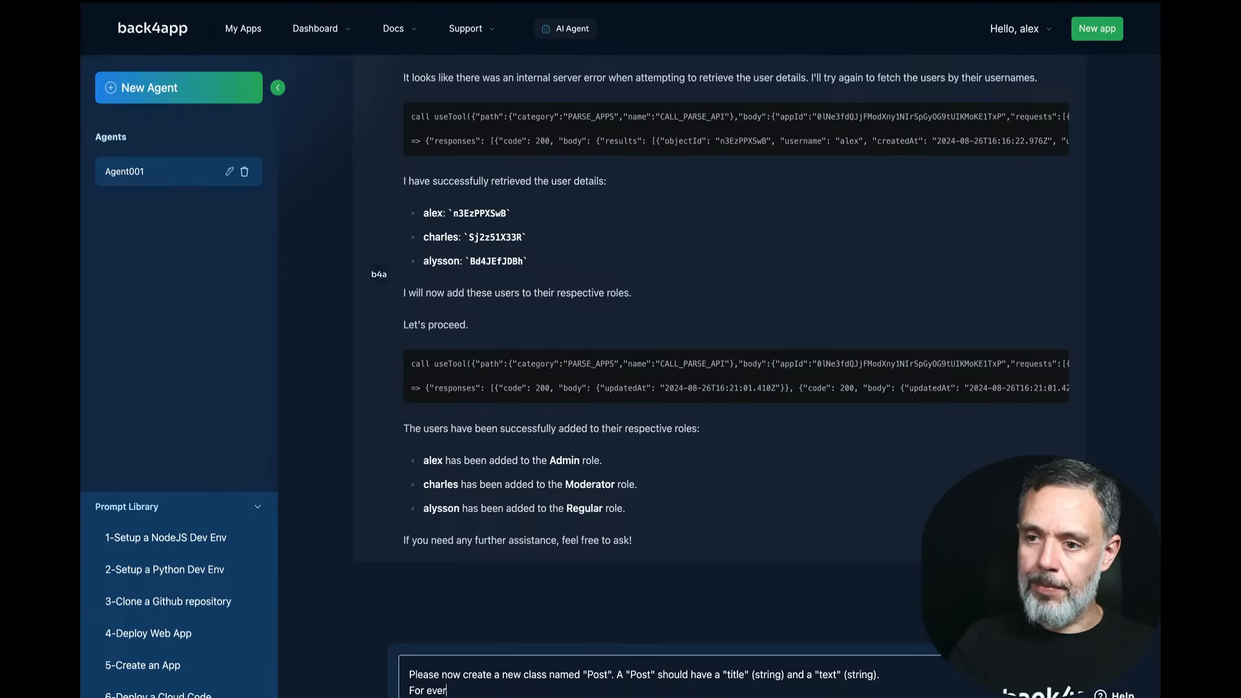
type("y Post, ")
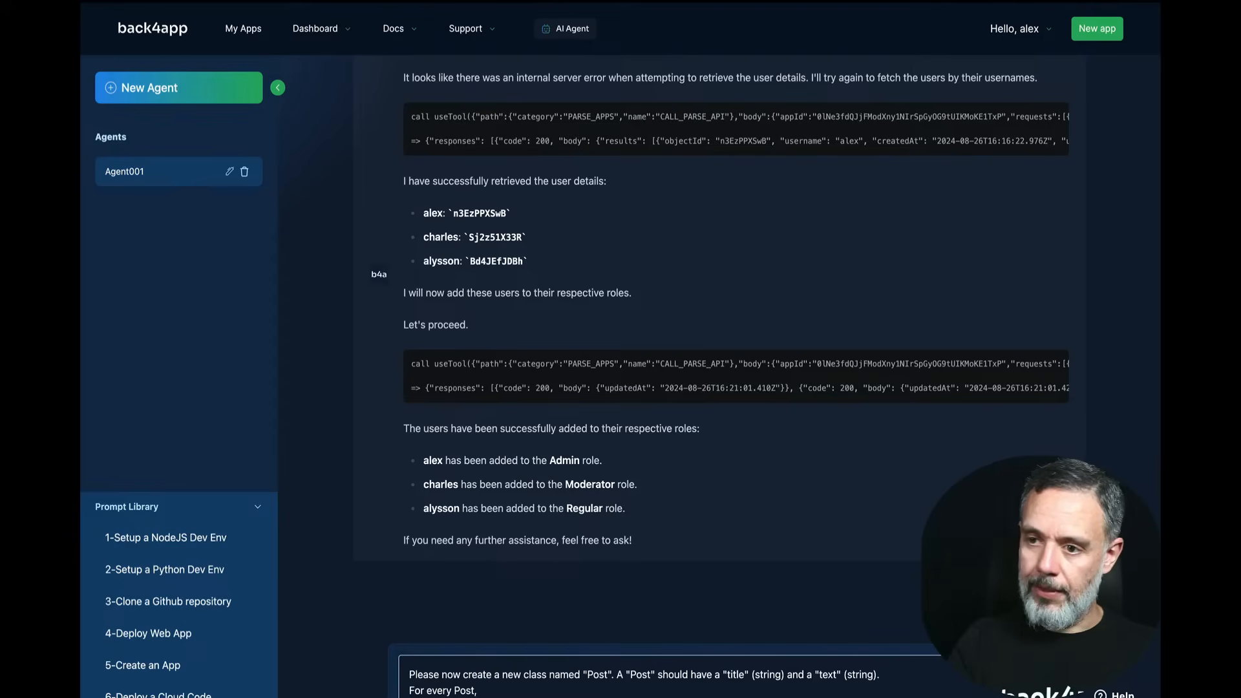
type("Amins, ")
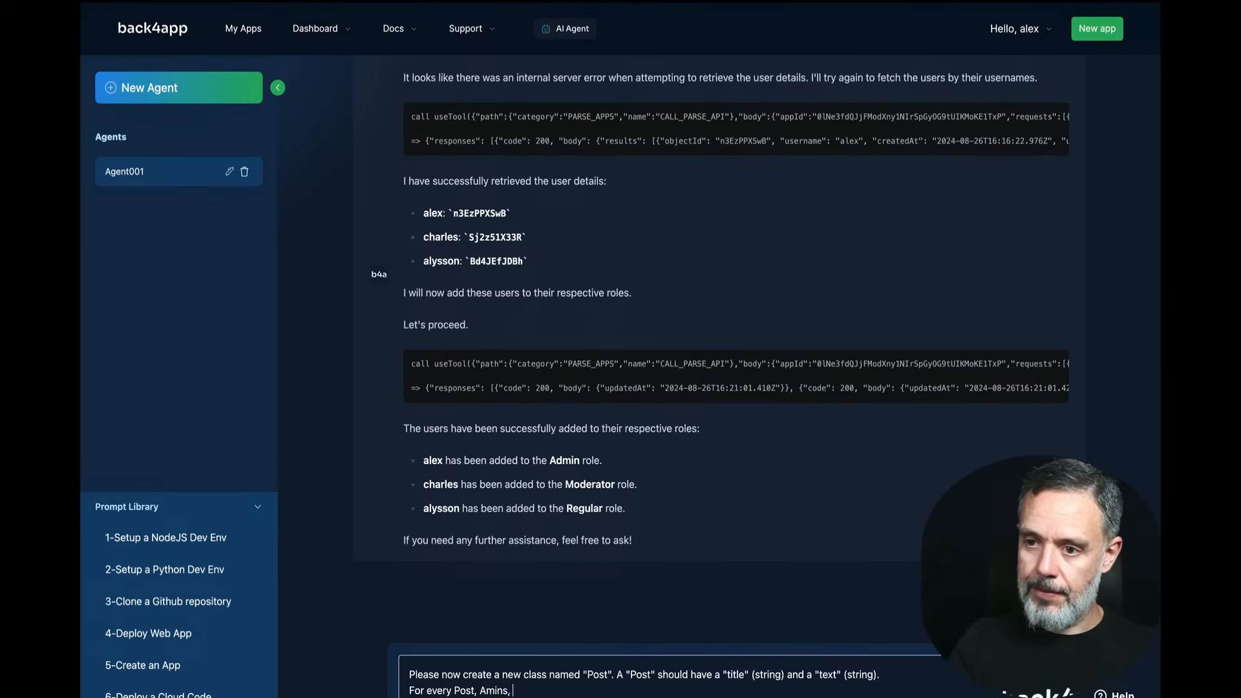
type("Moderators")
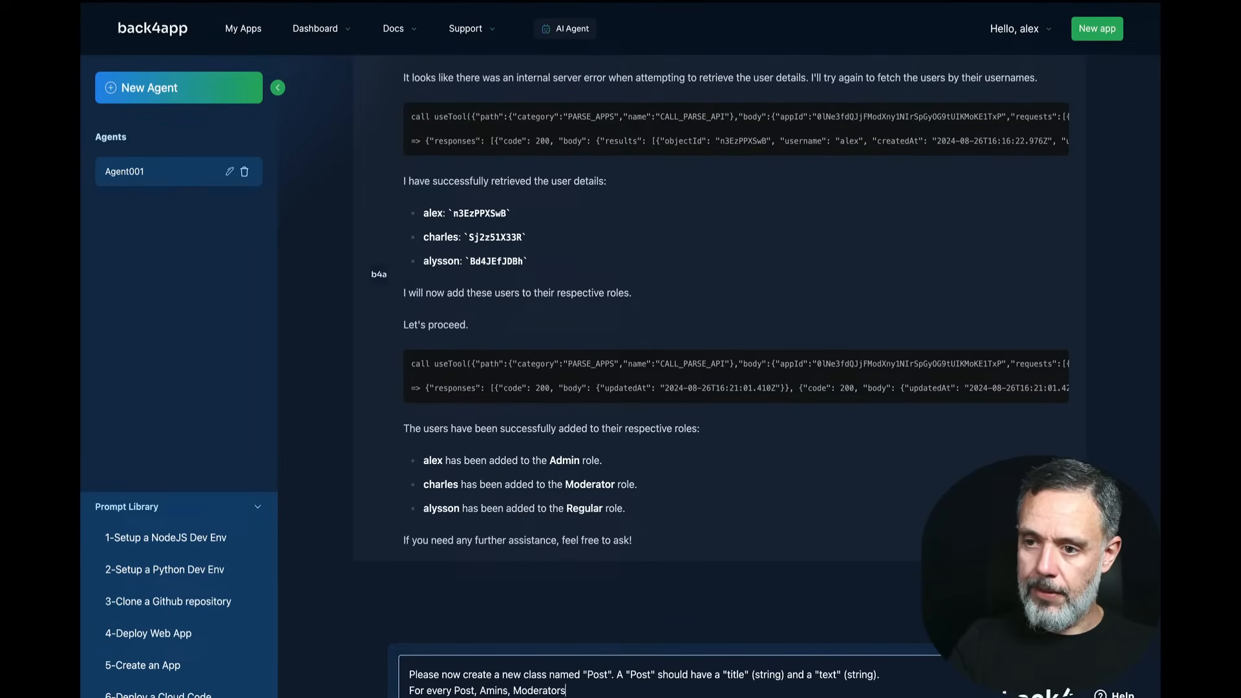
type(" and Users c")
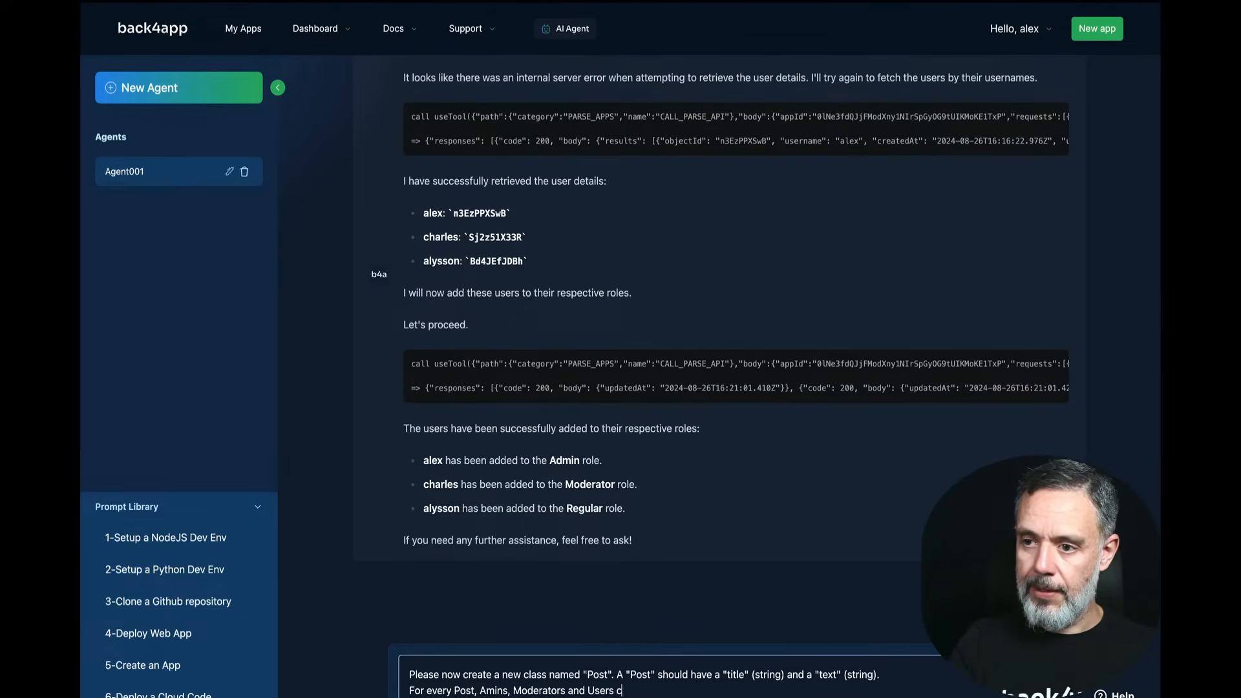
type("an read the ")
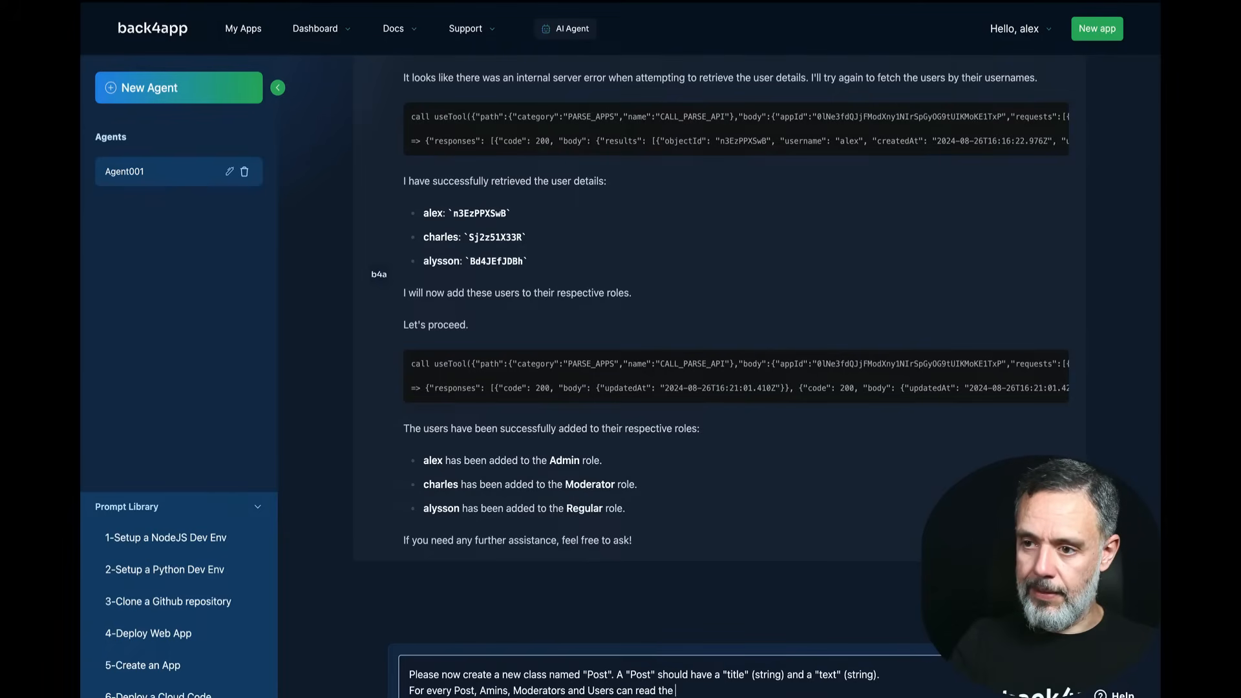
type("Post")
type(".")
Step: Limit writing to Admins and Moderators, request 10 sample records, make Regulars read-only, and send
key("shift+Return")
type("Only ")
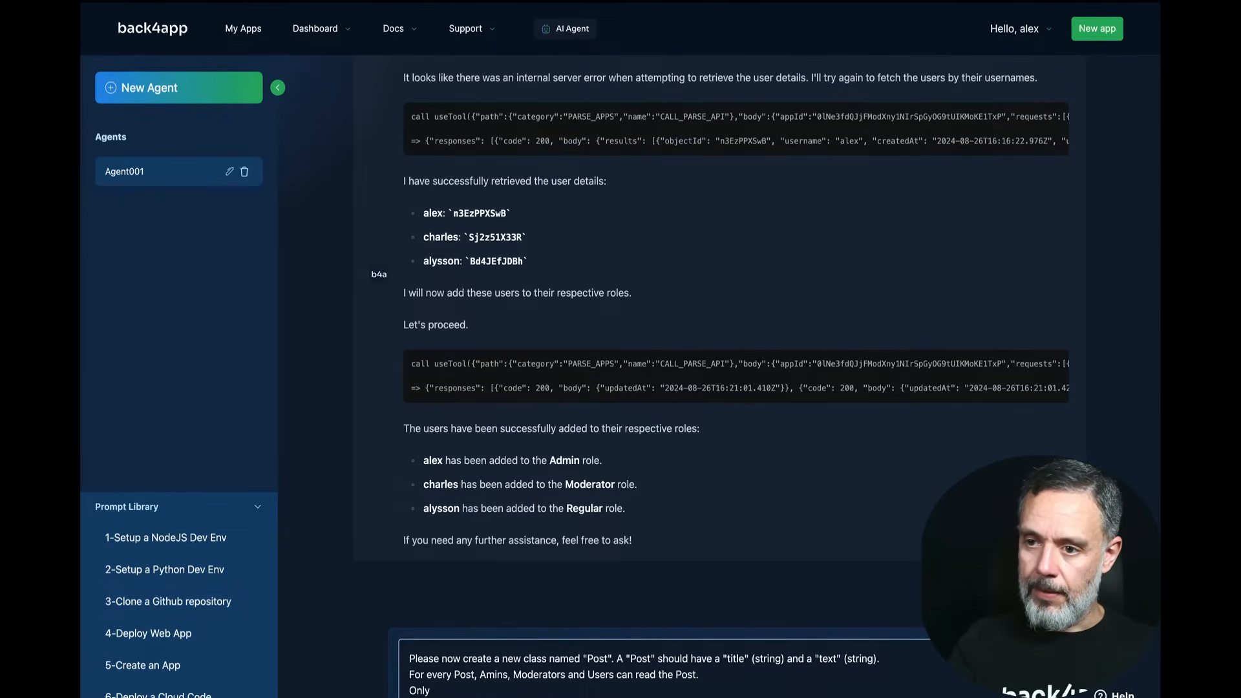
type("Admins and Moder")
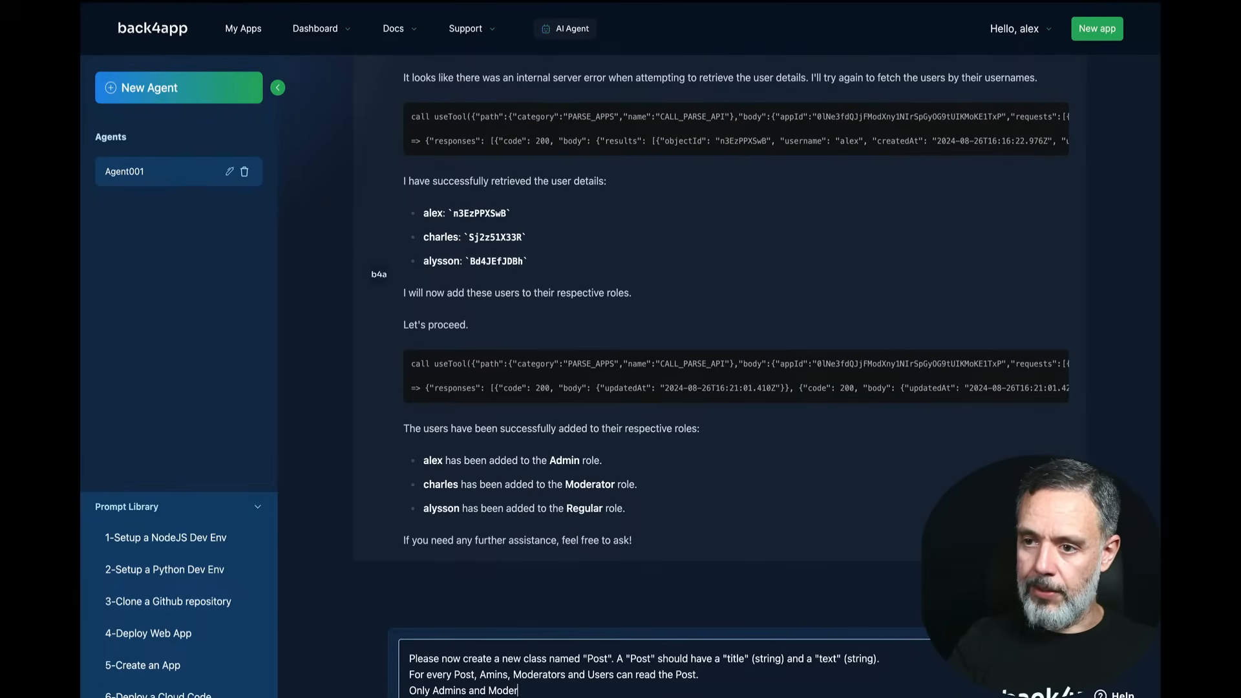
type("atros")
key("BackSpace")
key("BackSpace")
key("BackSpace")
type("o")
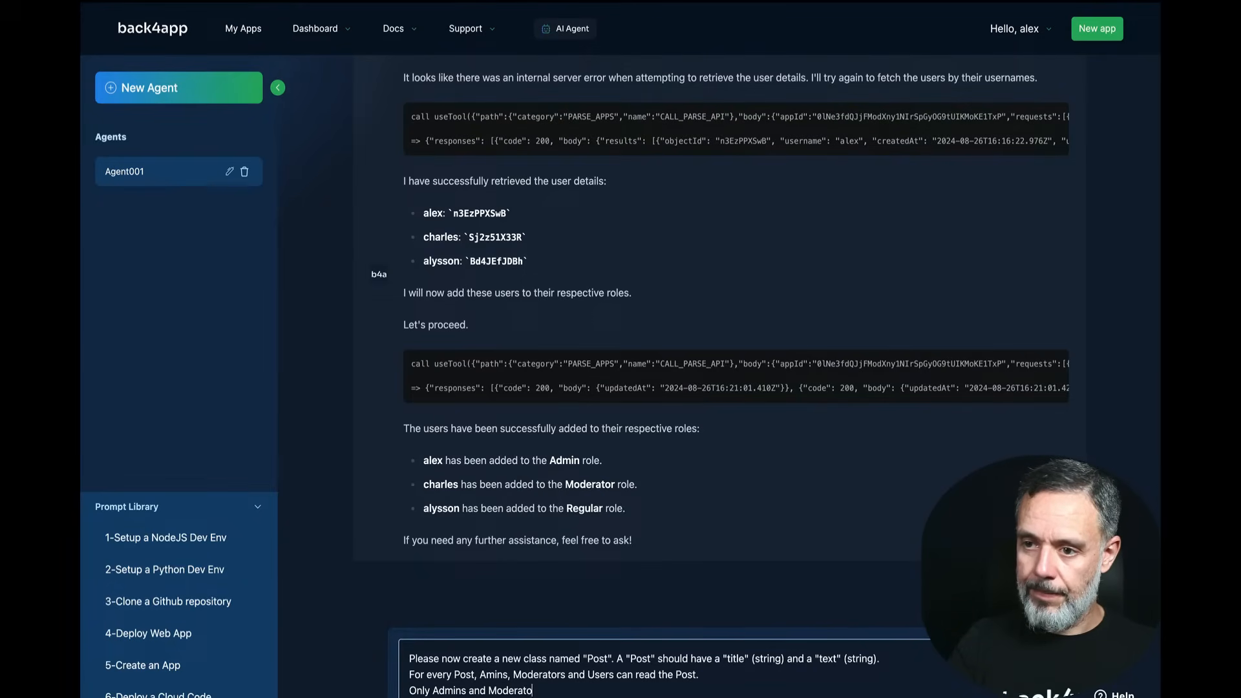
type("rs. can wr")
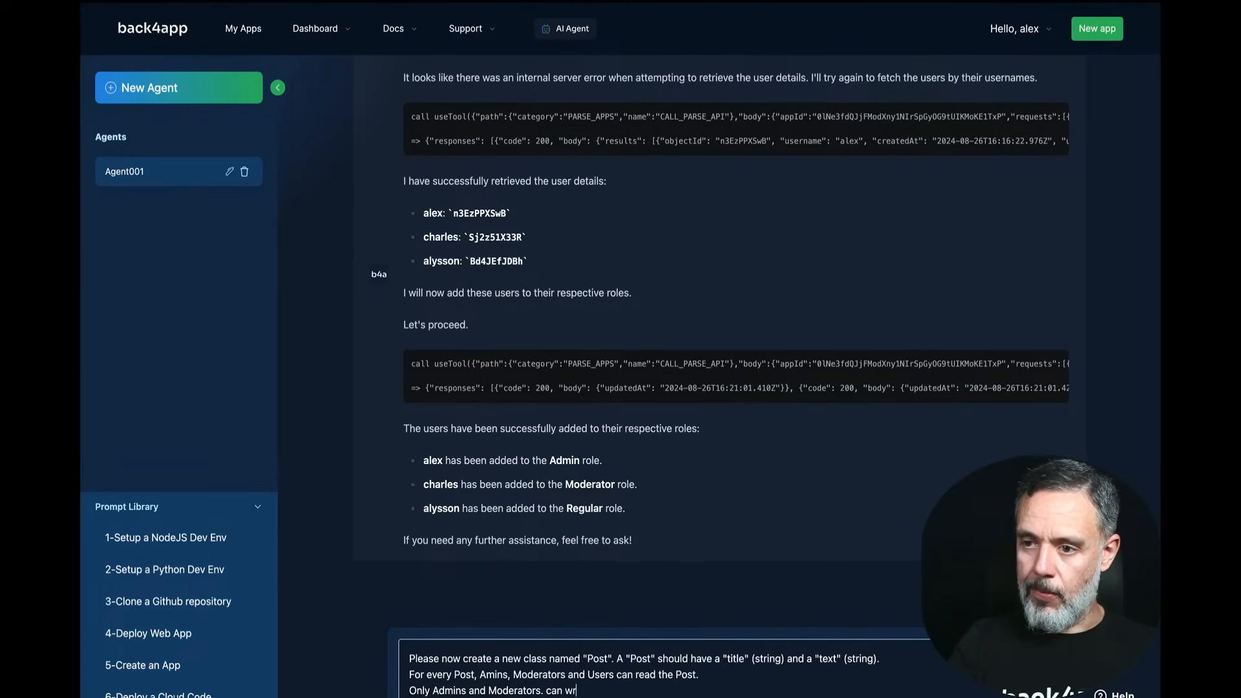
type("ite the Post.")
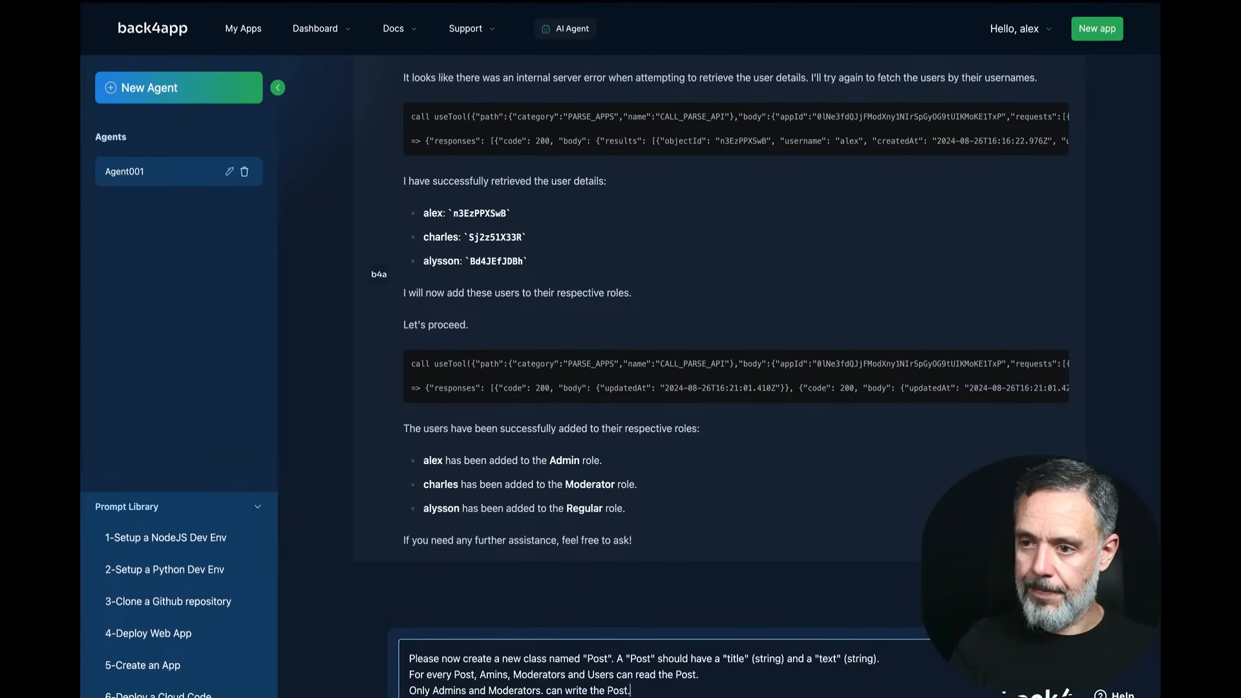
key("shift+Return")
type("Please fill this ")
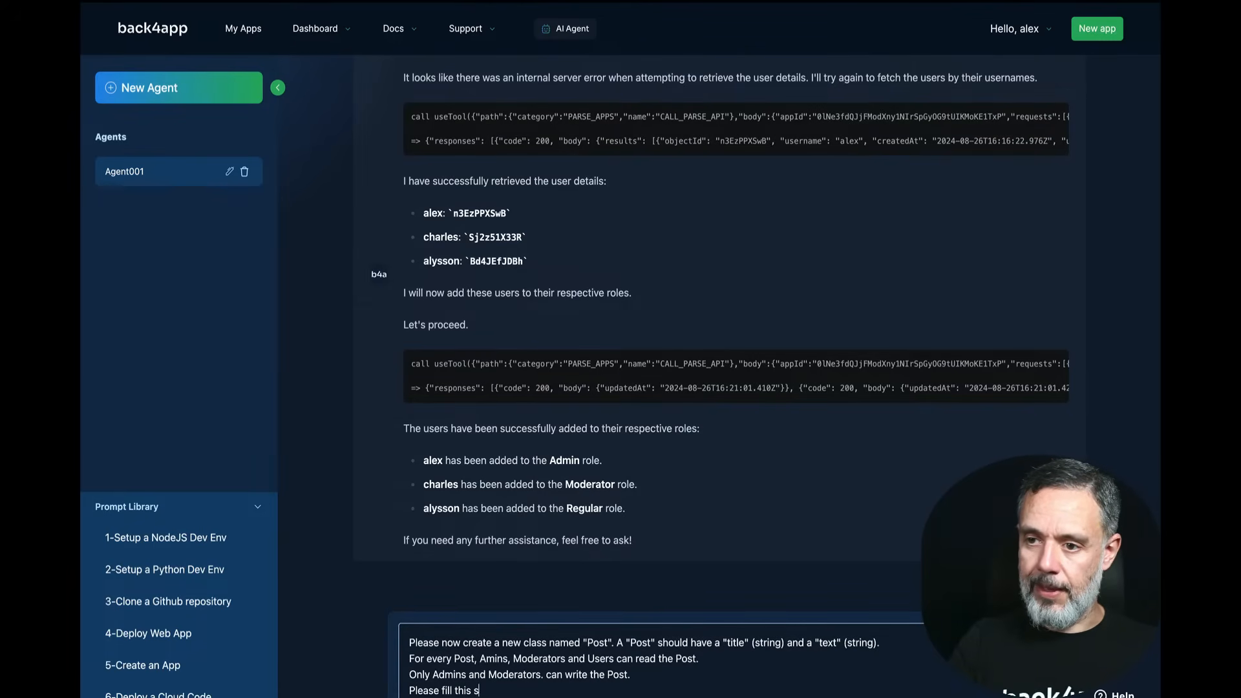
type("class up w")
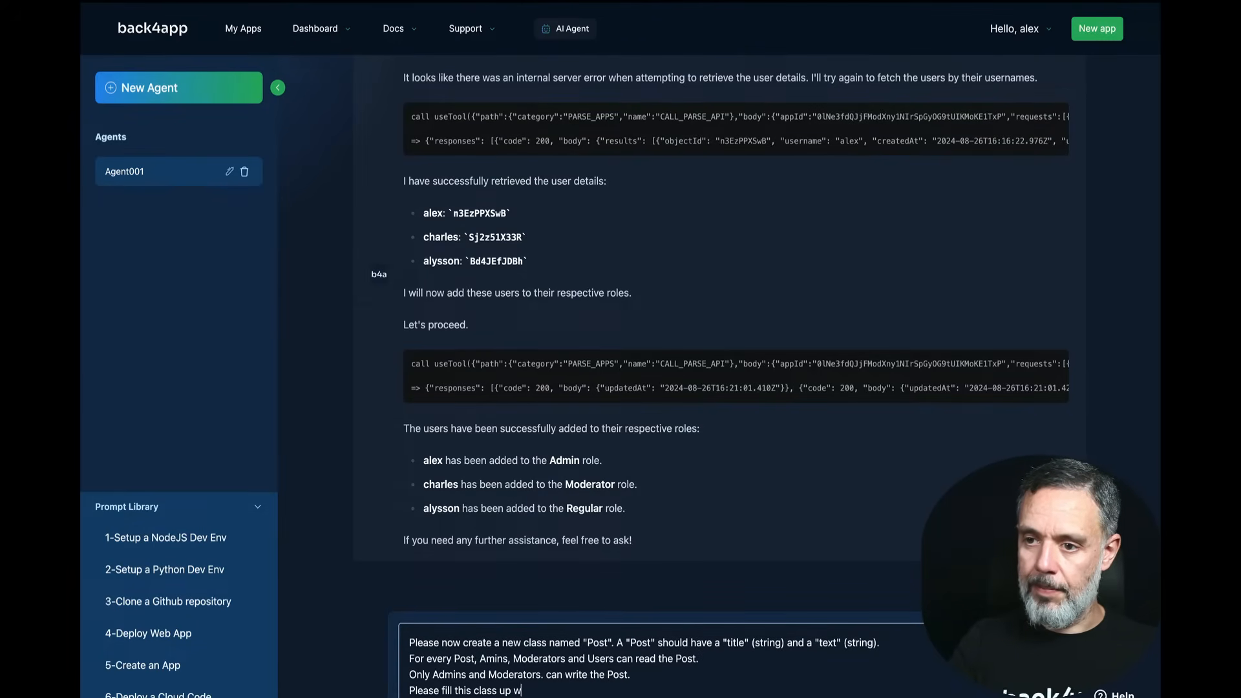
type("ith 10 ")
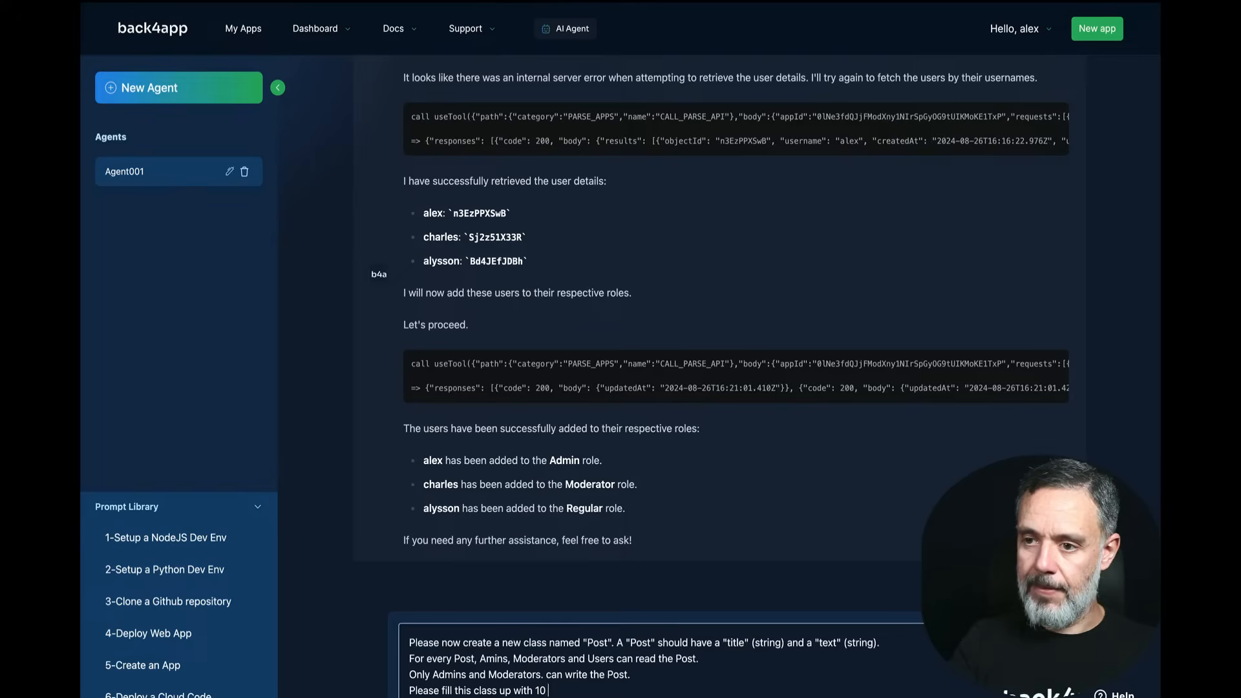
type("sample")
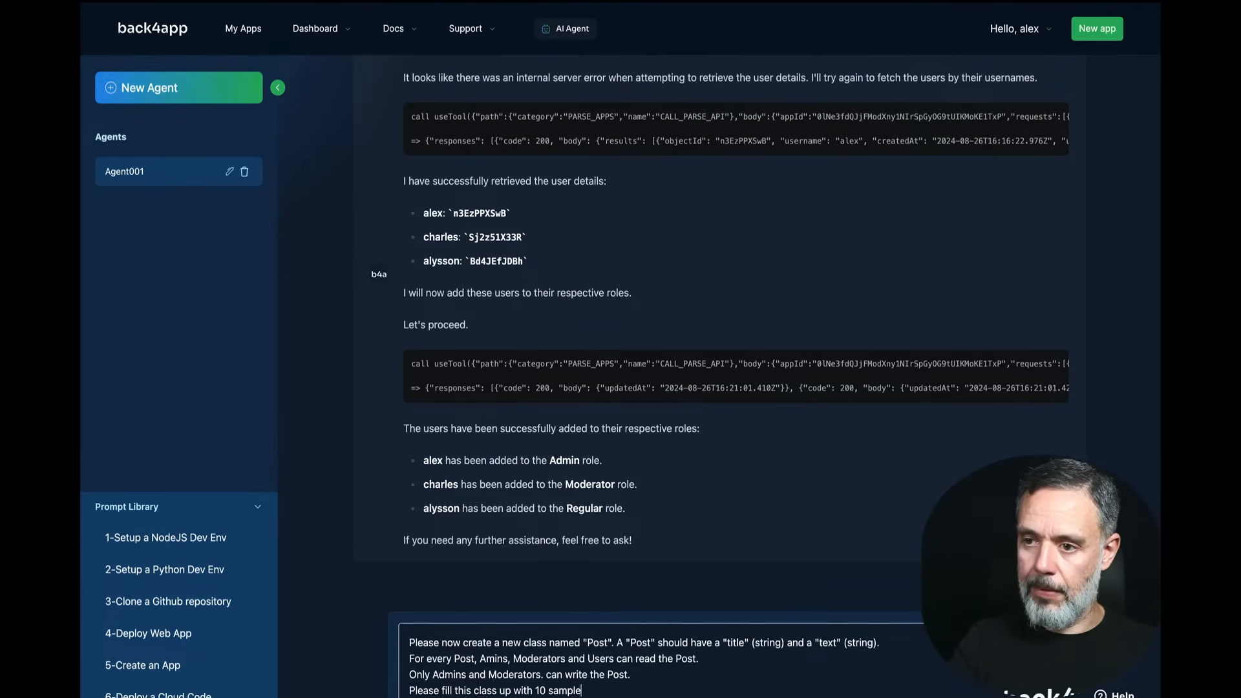
type(" recors.")
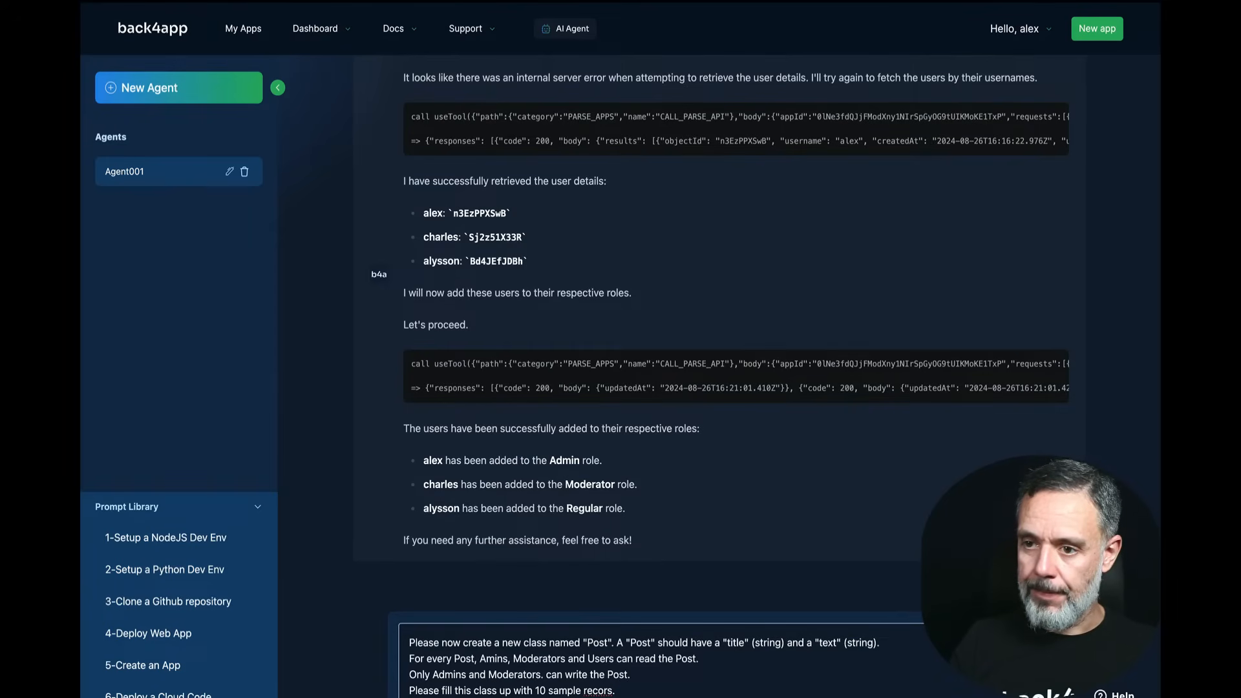
key("shift+Return")
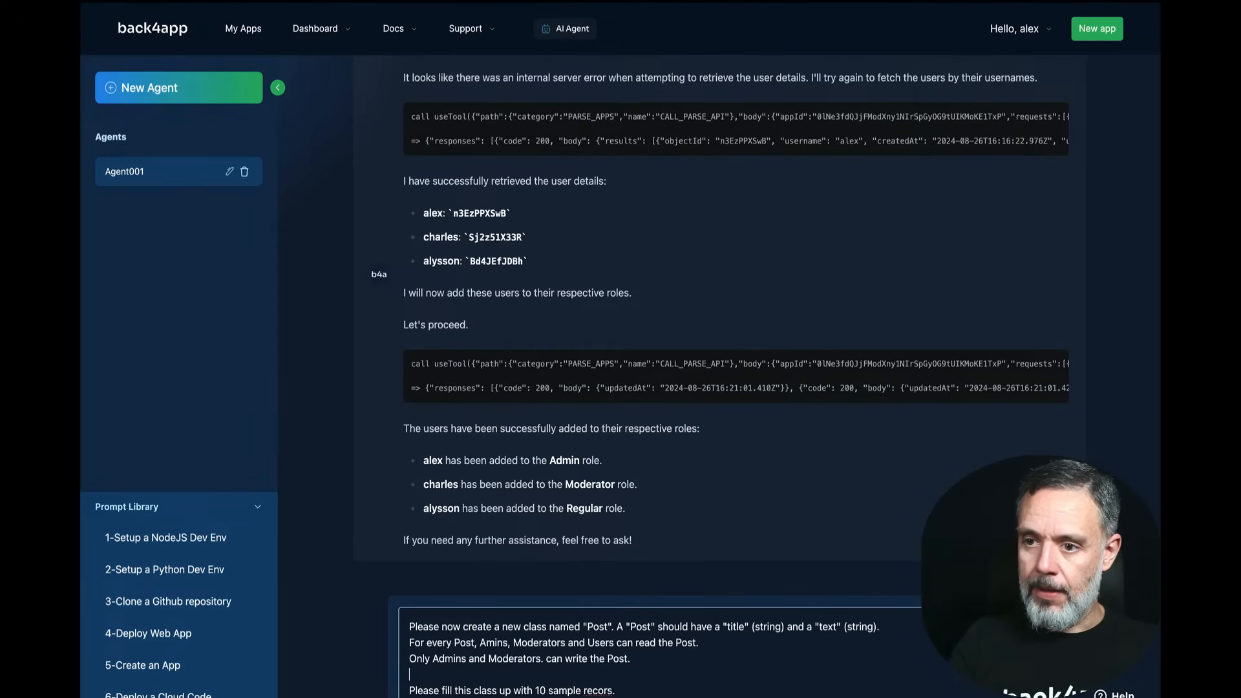
type("Rergu")
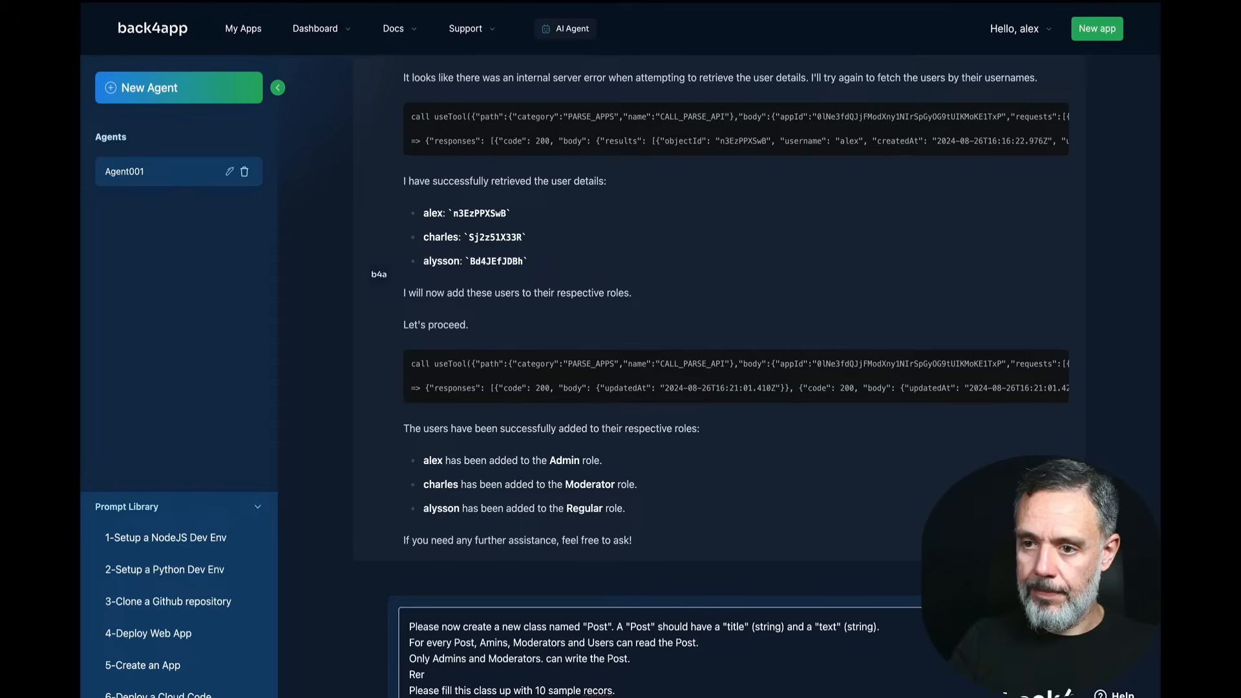
key("BackSpace")
type("gulars can ")
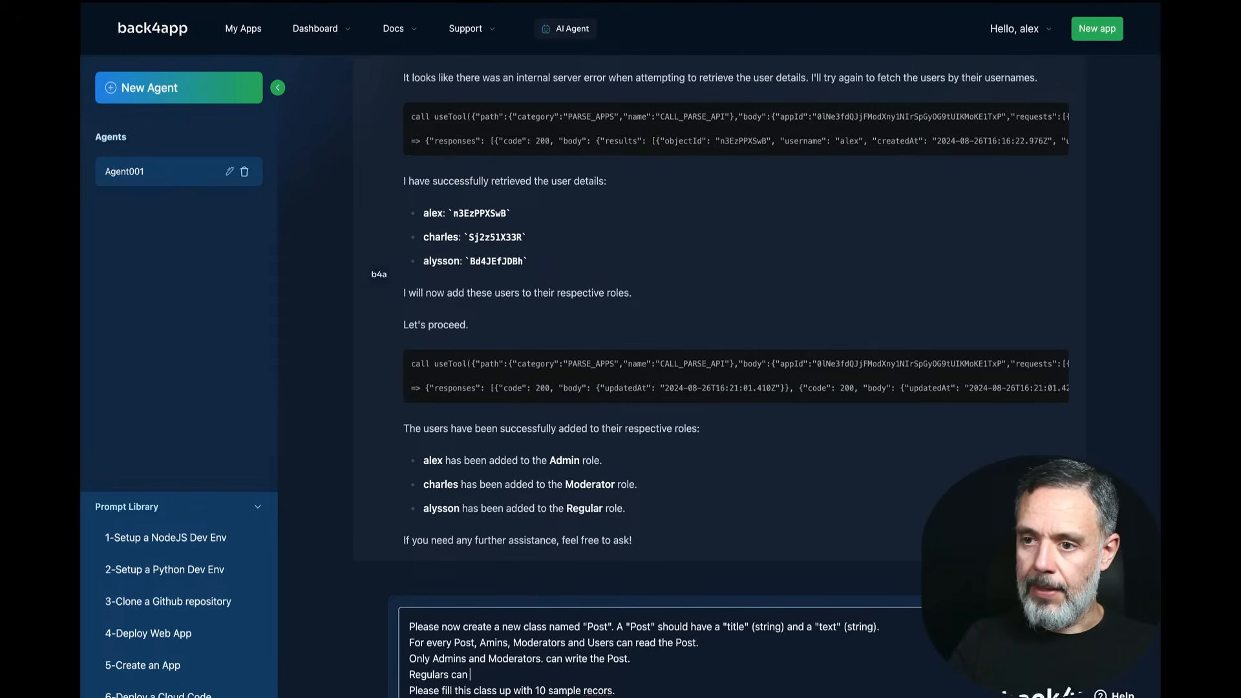
type("only read")
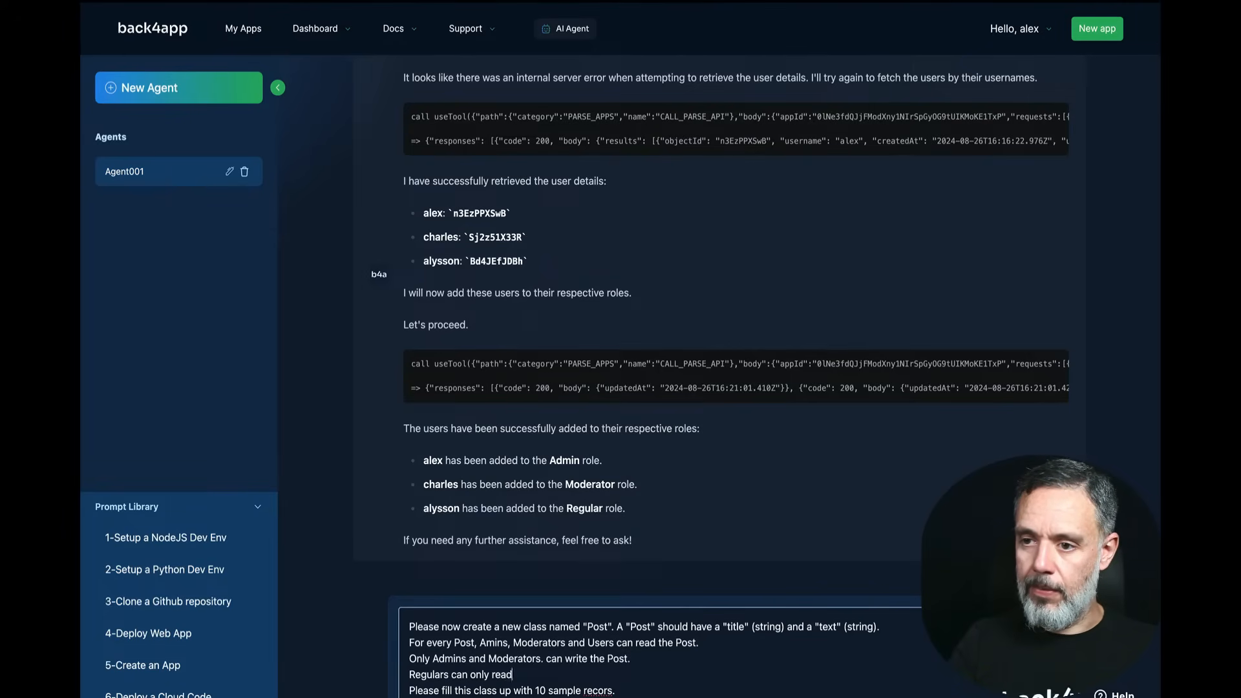
type(" the Posts.")
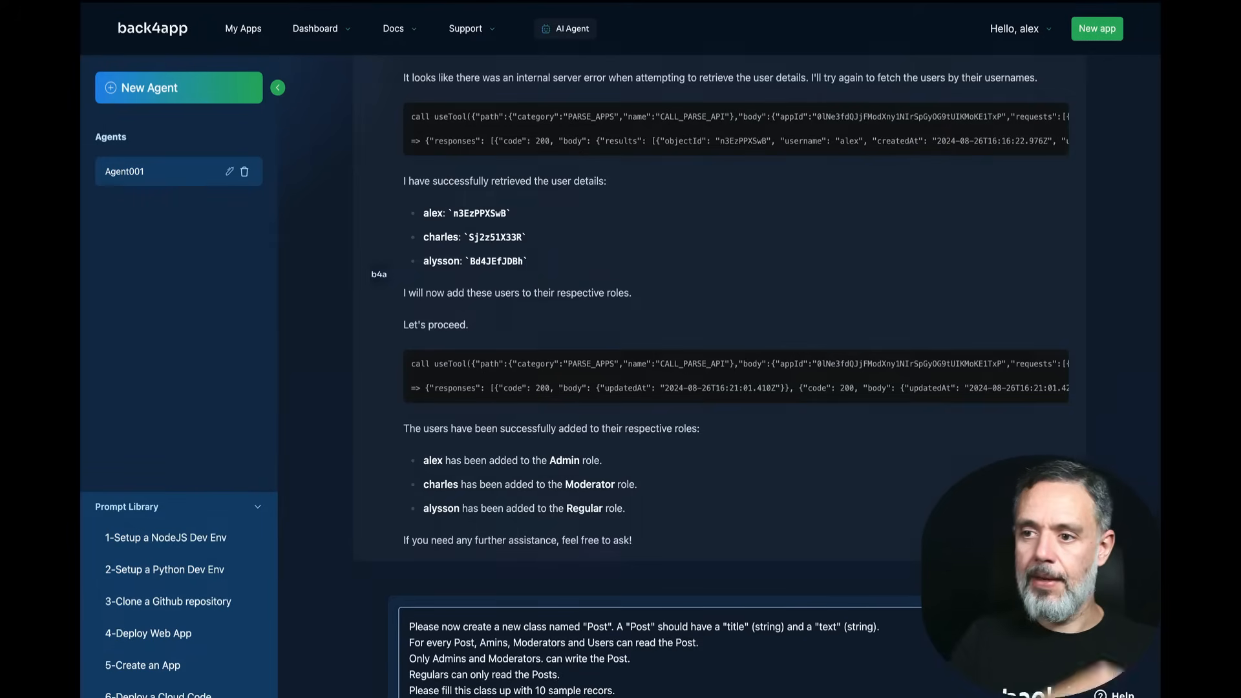
key("Return")
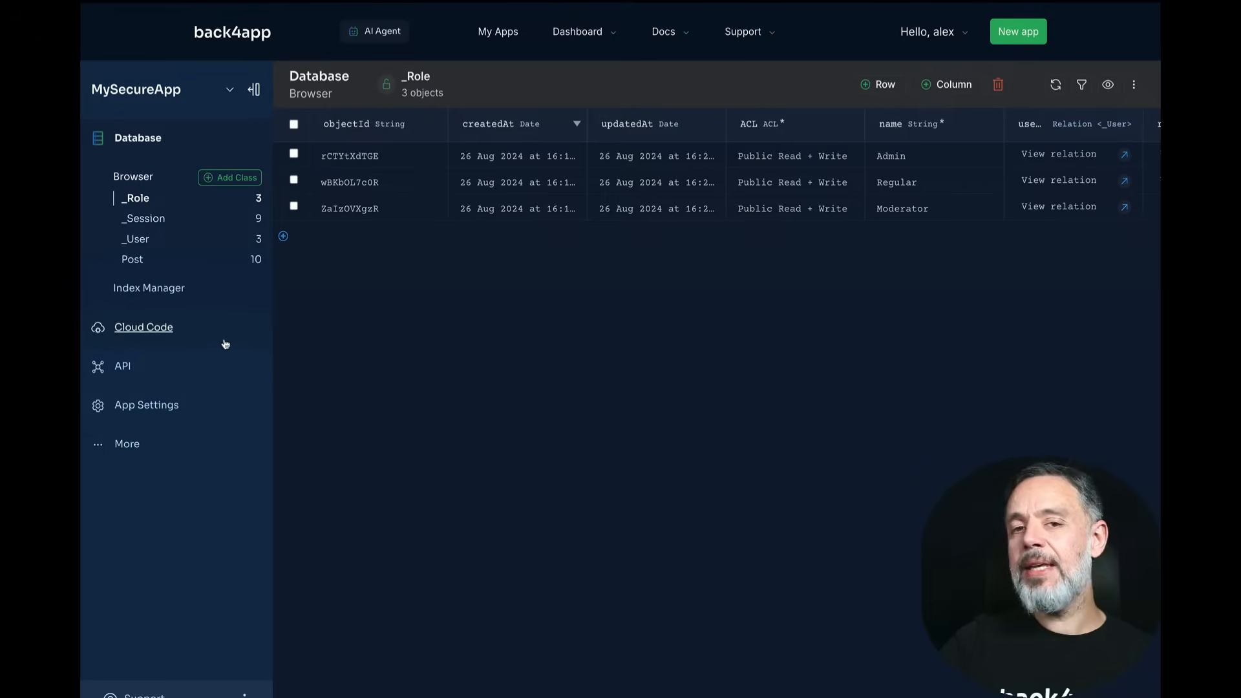
Step: Open MySecureApp's API section from the left sidebar
left_click(121, 368)
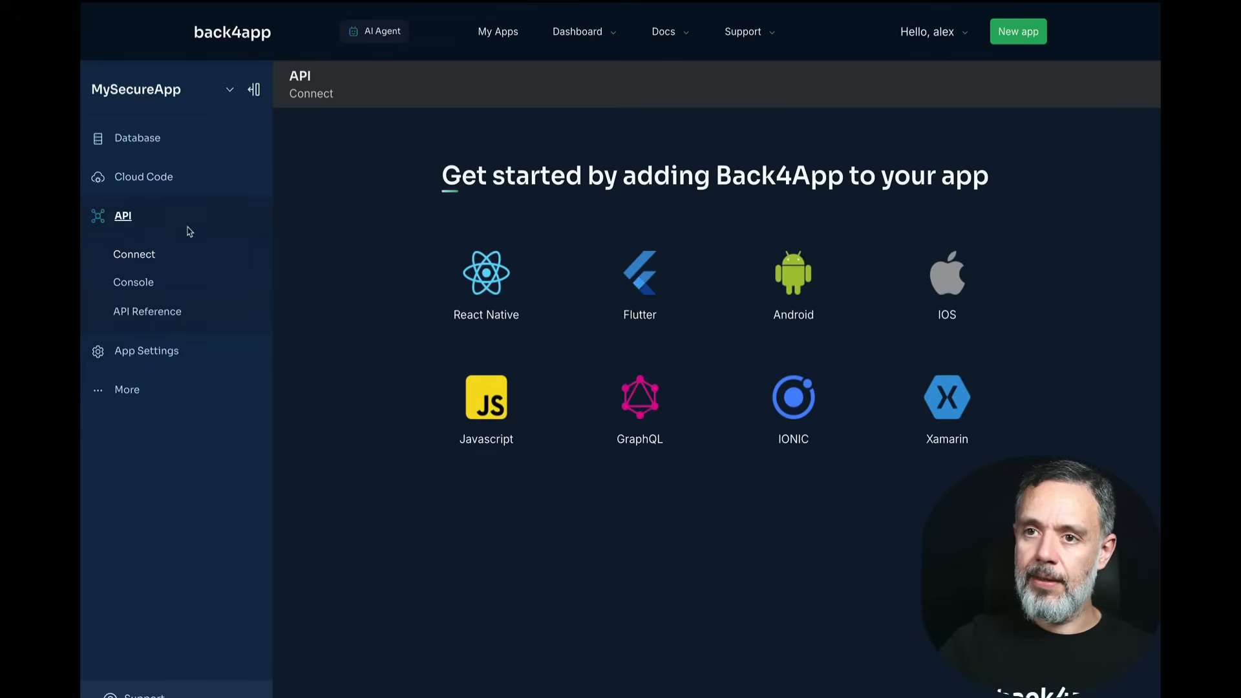
Step: Open the REST console and set the GET request endpoint to classes/Post
left_click(128, 283)
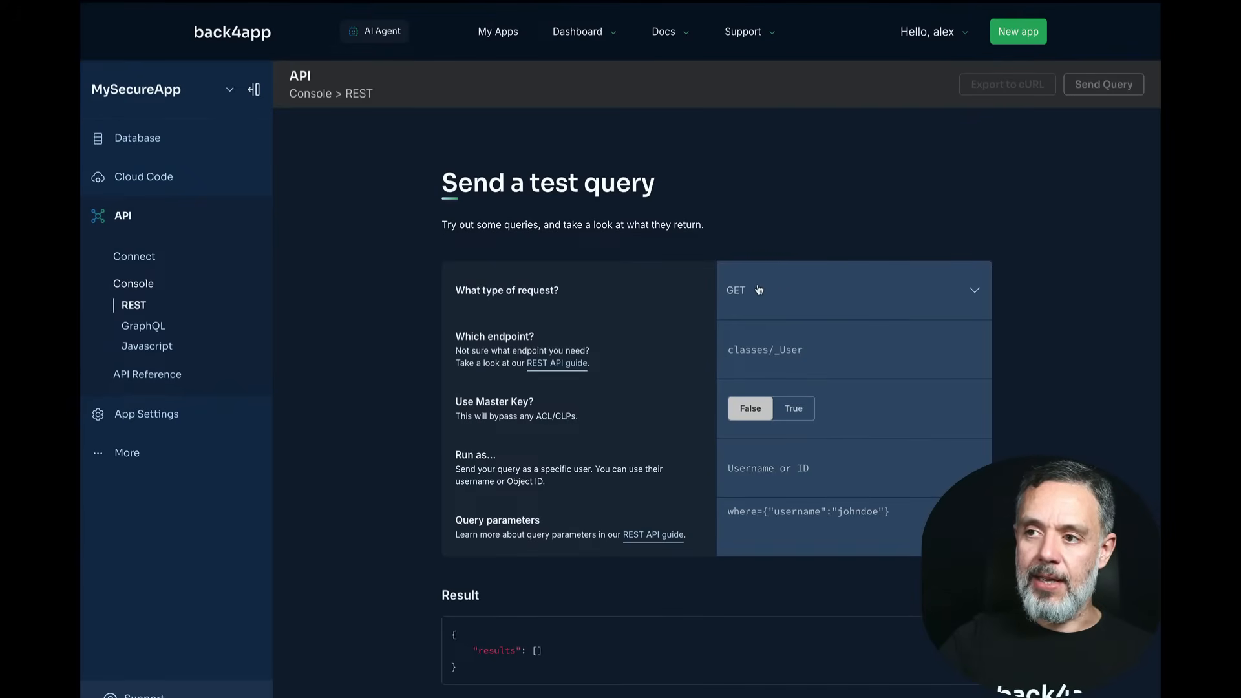
left_click(758, 347)
type("classes/")
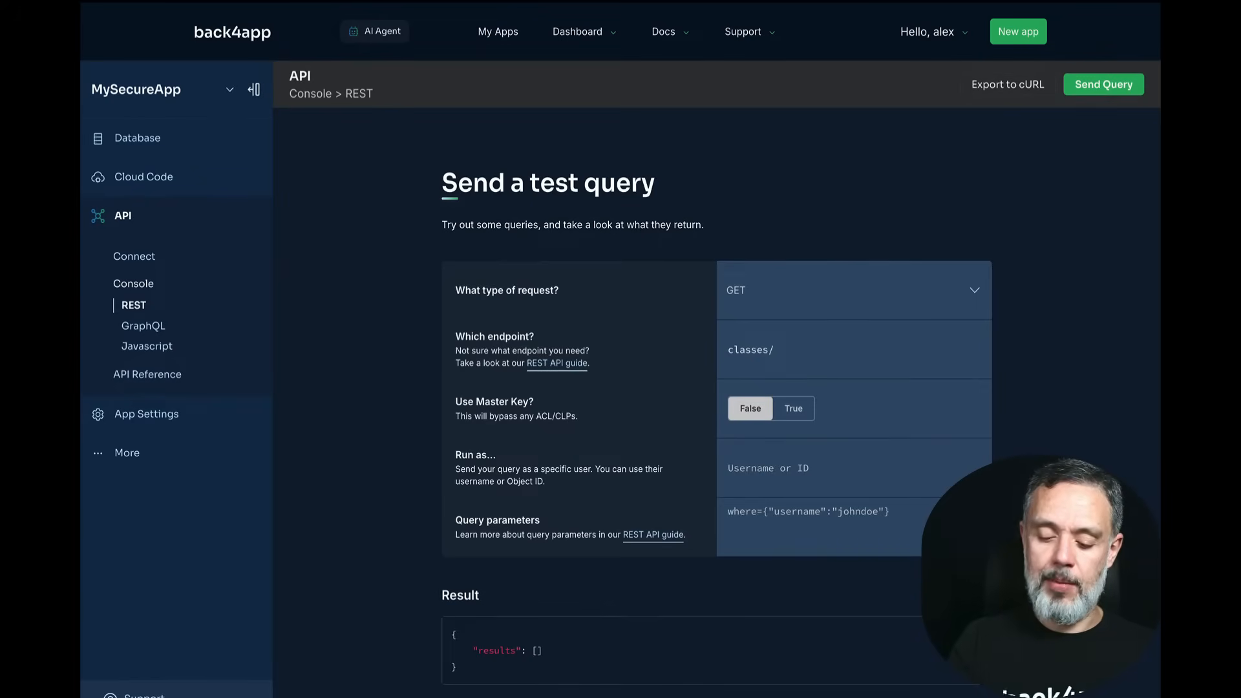
type("Post")
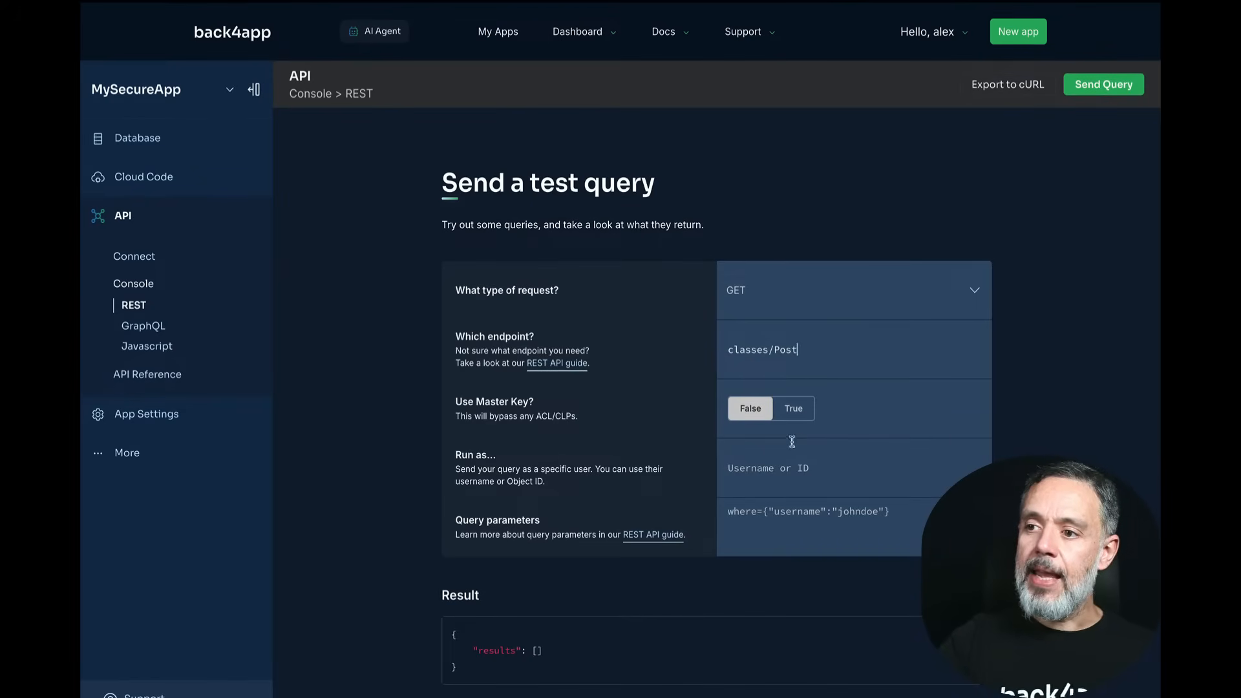
left_click(767, 477)
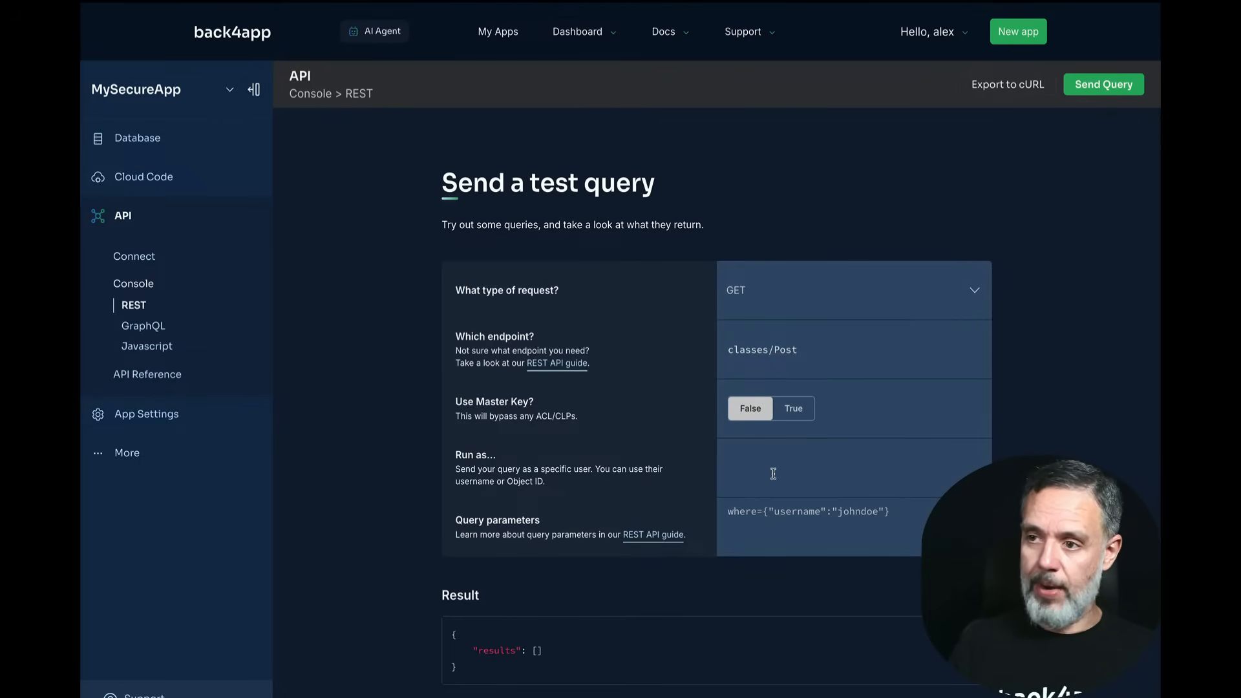
Step: Run the classes/Post query as the Regular-role user and review the returned posts
type("alysson")
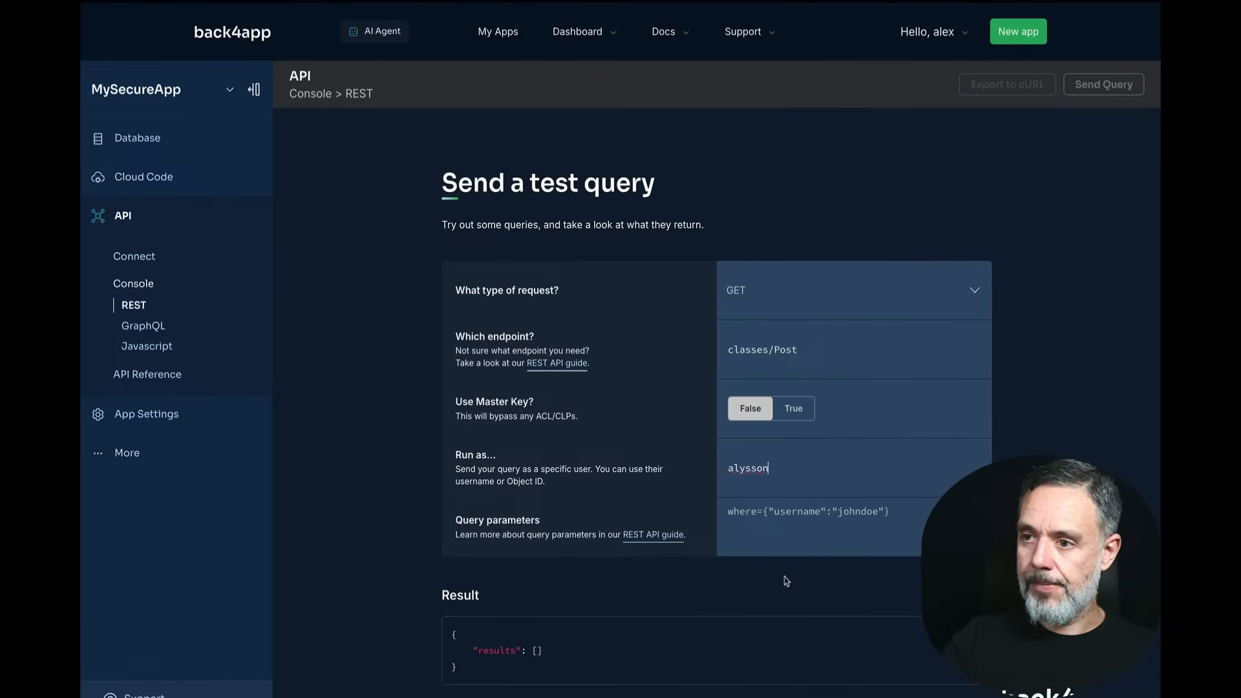
left_click(809, 534)
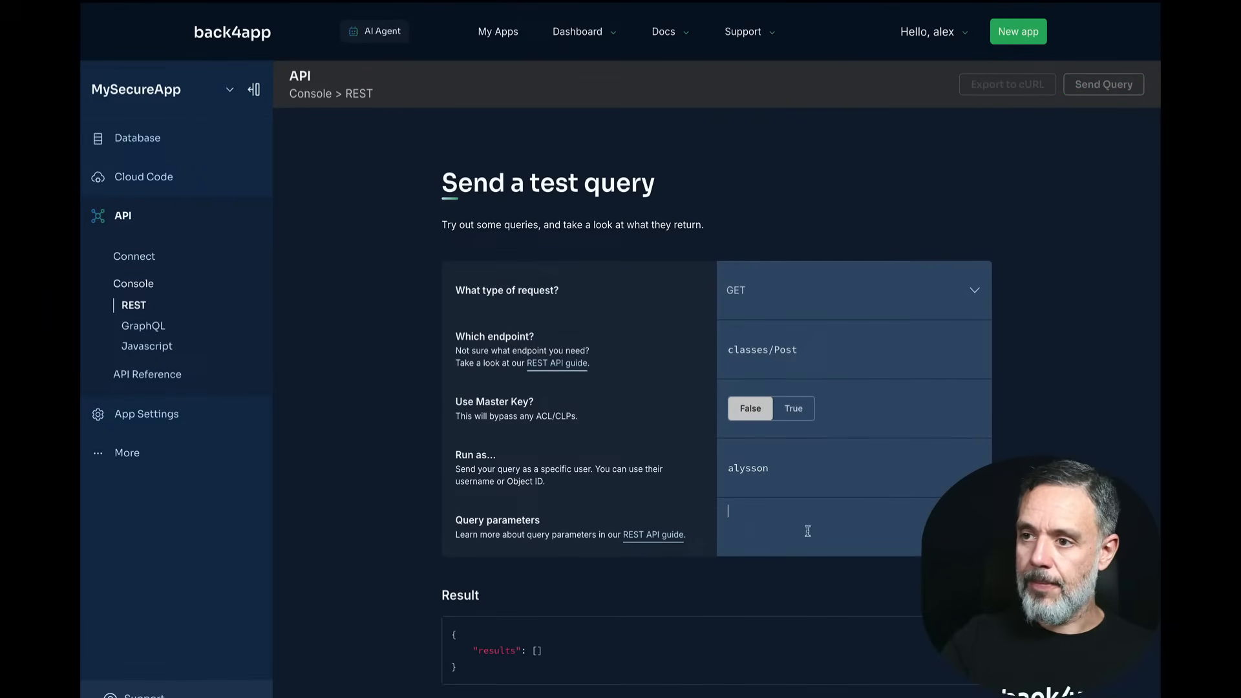
type("where={\"username\":\"johndoe\"}")
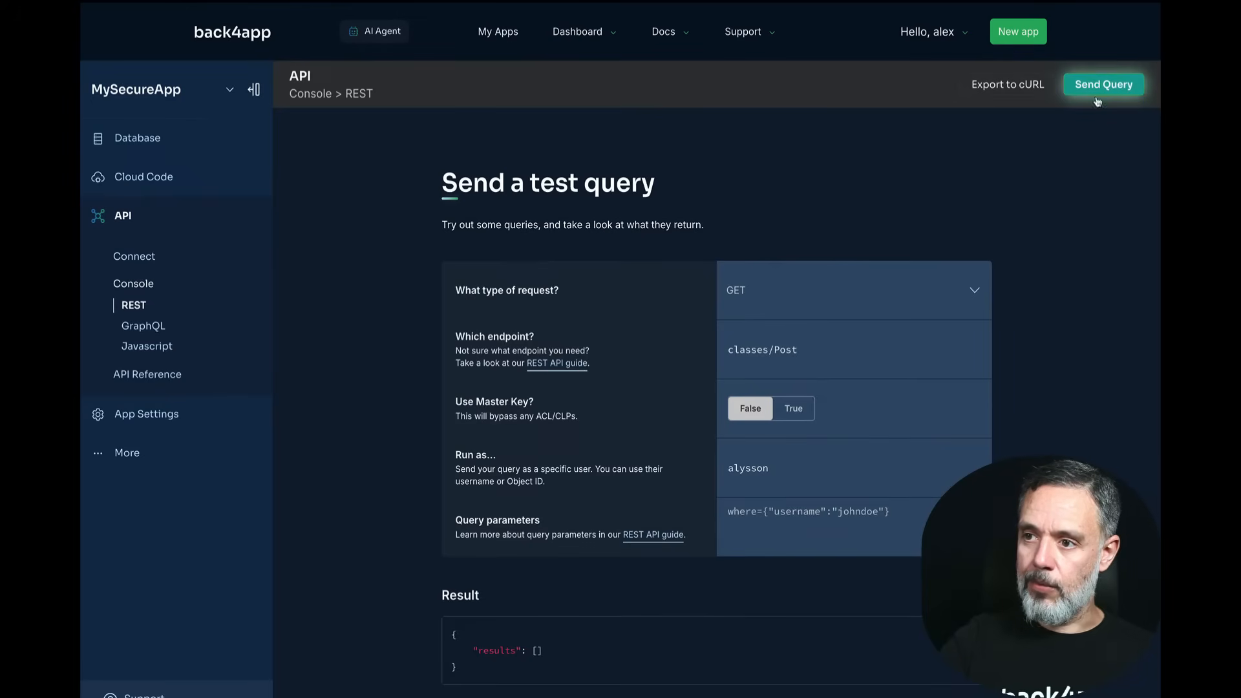
left_click(1079, 92)
scroll(933, 277, "down", 5)
scroll(810, 283, "down", 2)
scroll(807, 314, "up", 6)
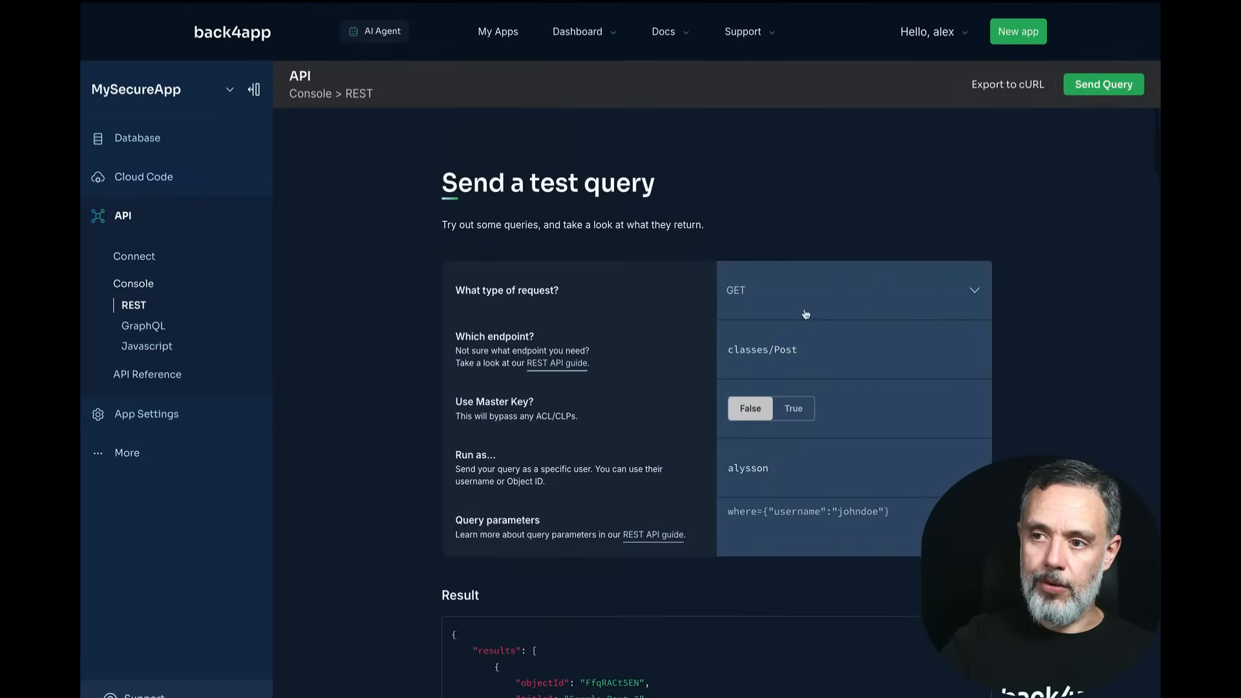
Step: Rerun the classes/Post query as the Admin-role user and check the results
left_click_drag(787, 400, 676, 397)
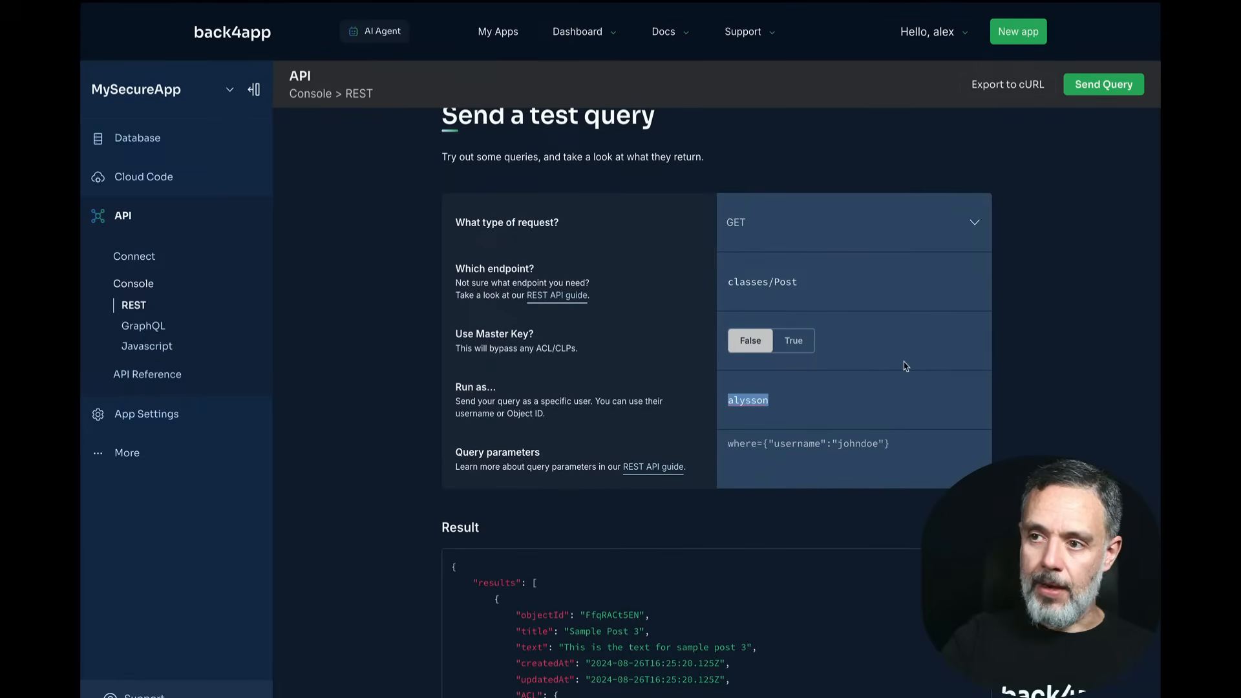
key("BackSpace")
type("alex")
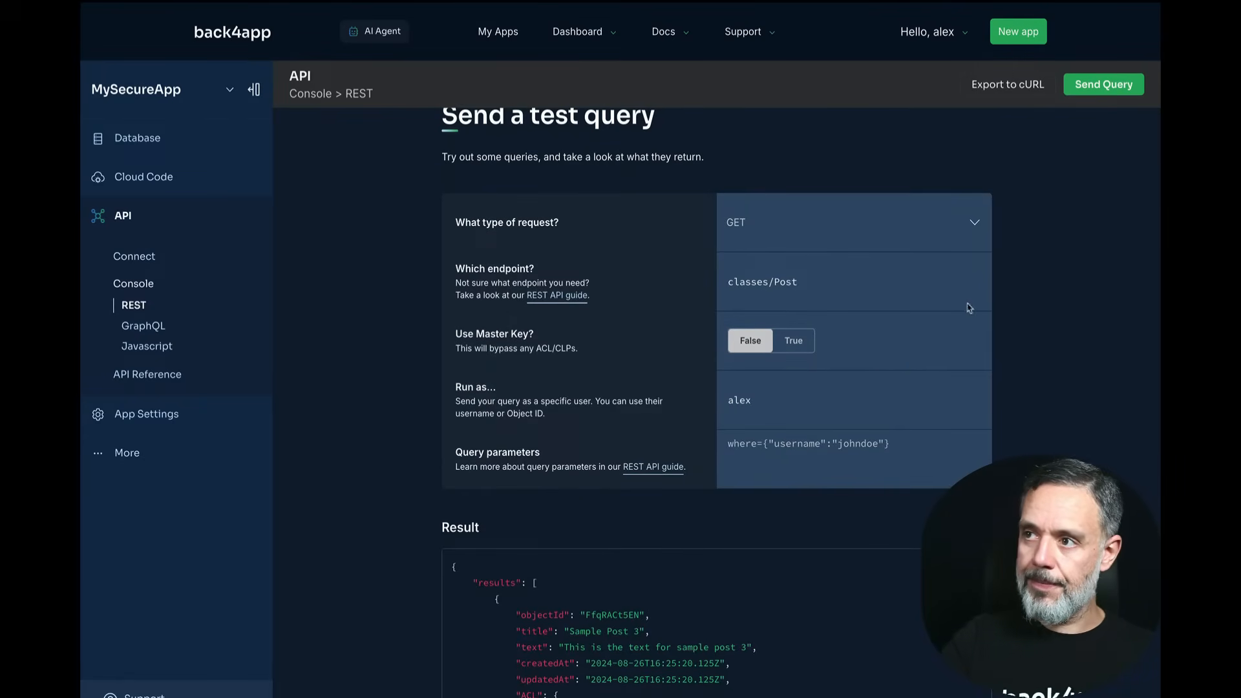
left_click(1089, 90)
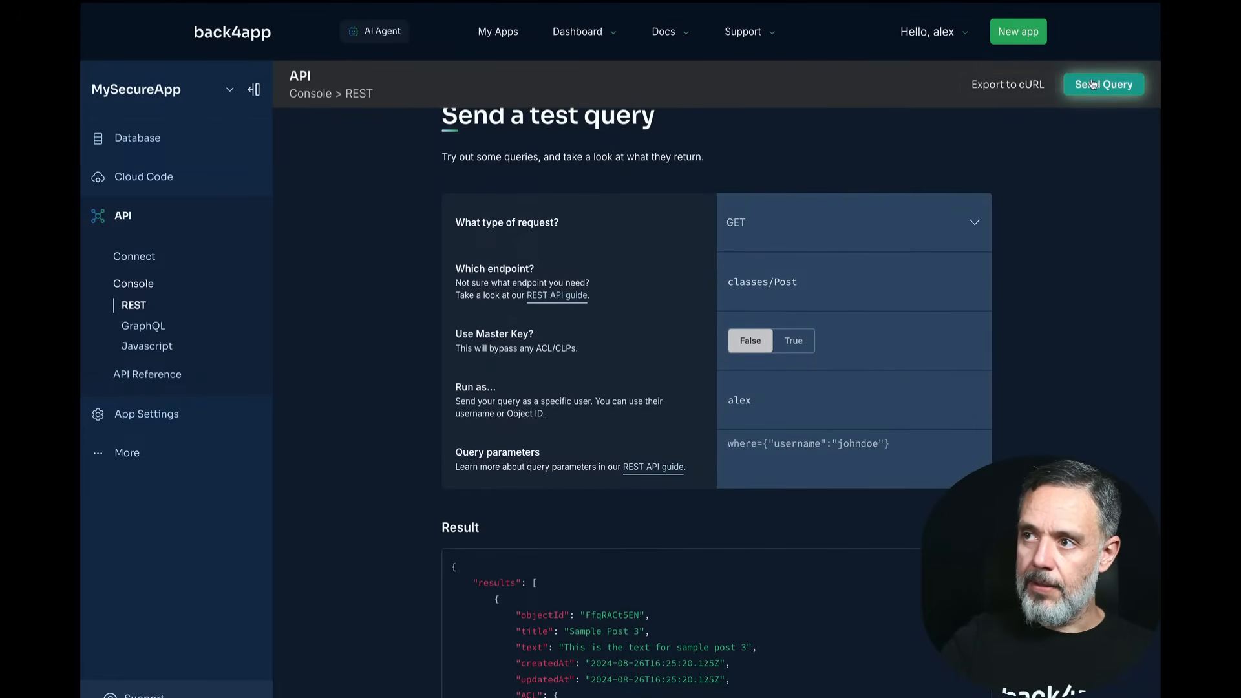
scroll(748, 363, "down", 2)
scroll(691, 669, "down", 3)
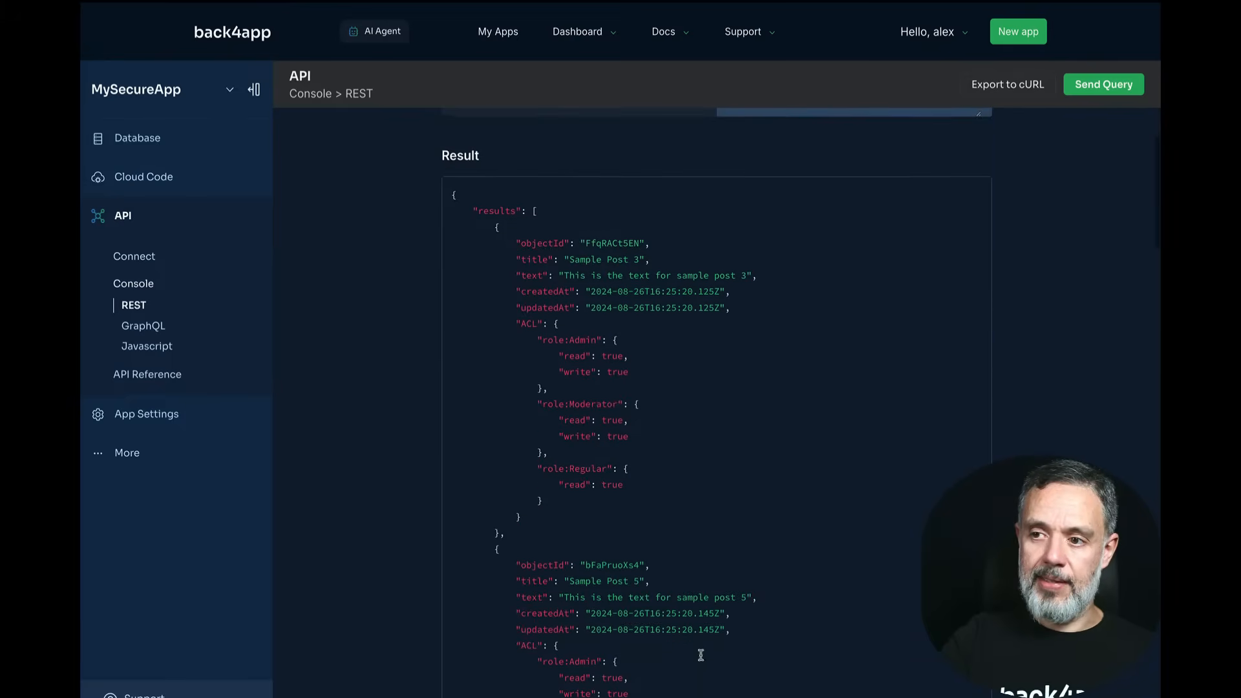
scroll(783, 571, "up", 5)
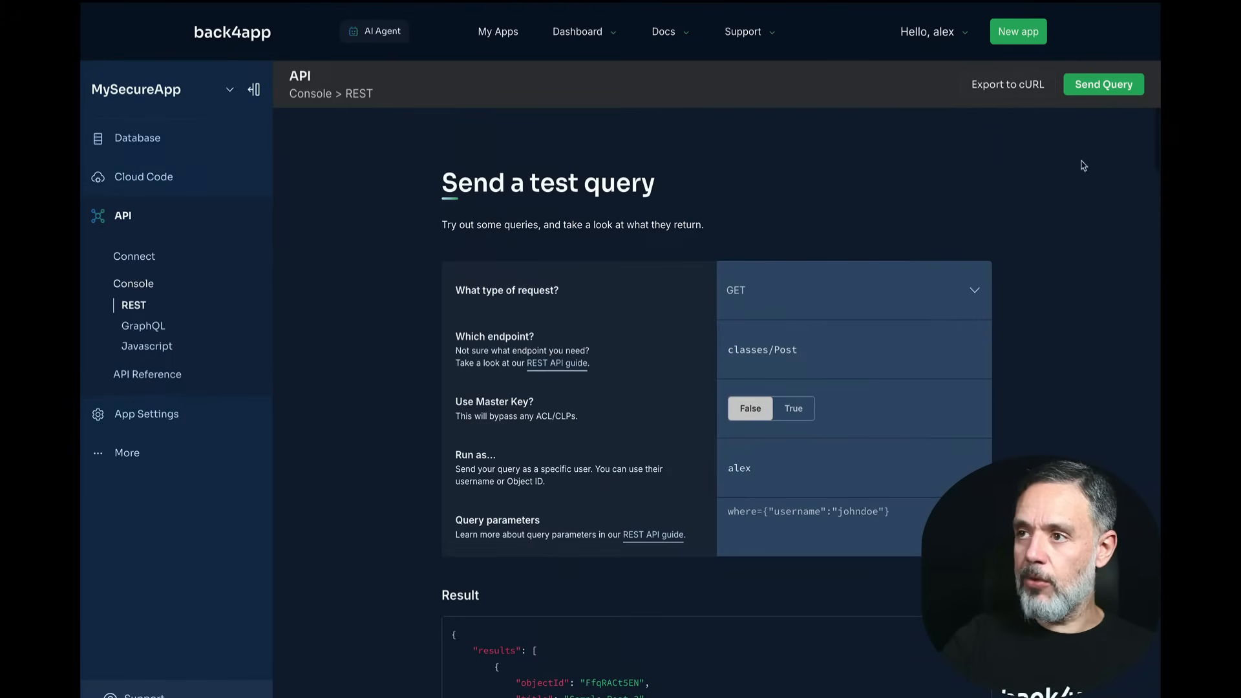
Step: Rerun the classes/Post query as the Moderator-role user and check the results
double_click(739, 468)
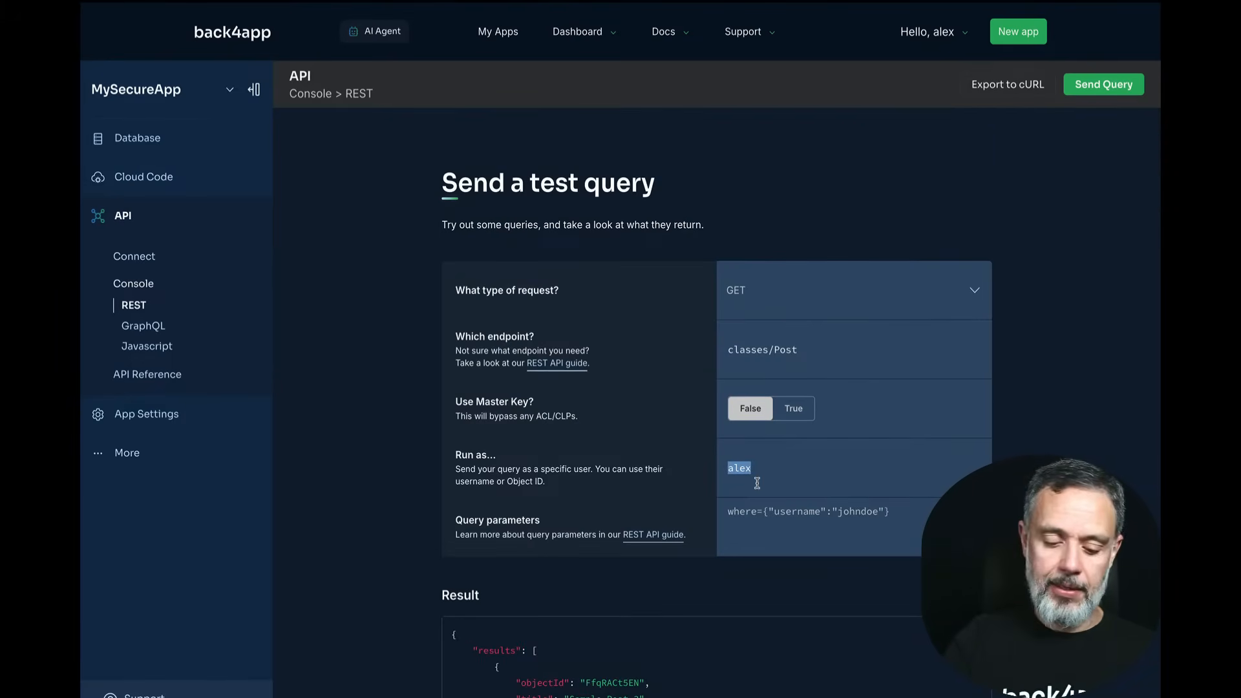
type("charles")
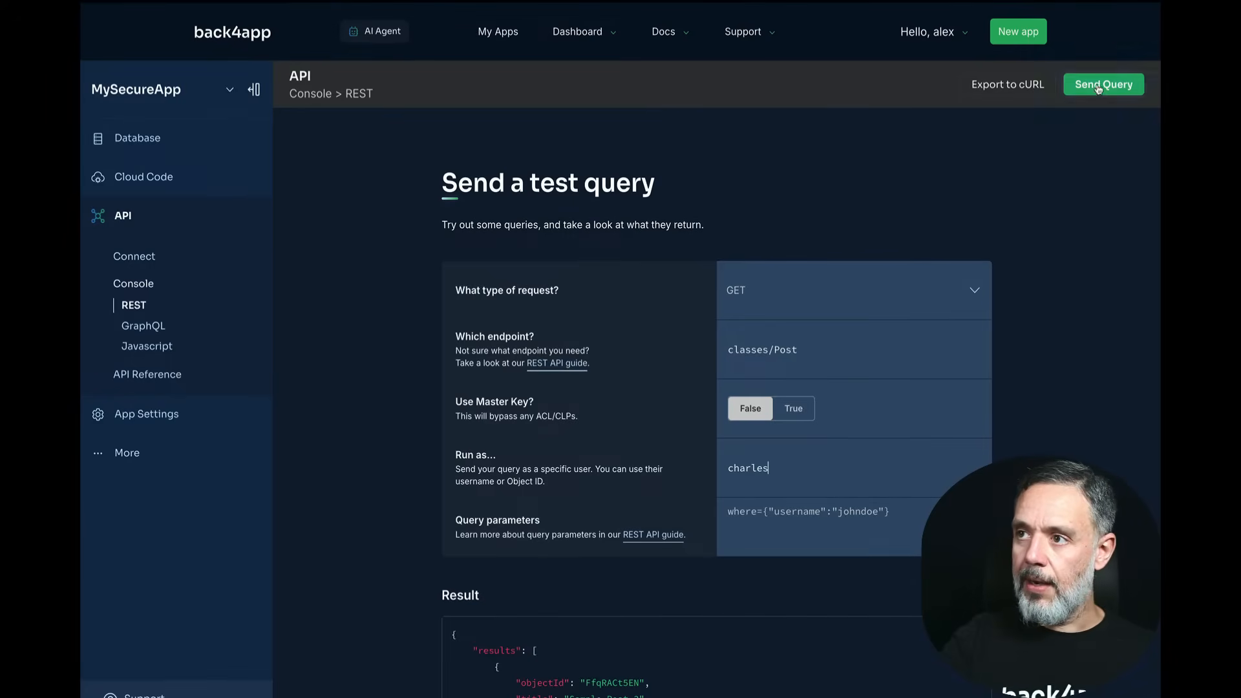
left_click(1097, 88)
scroll(762, 548, "down", 3)
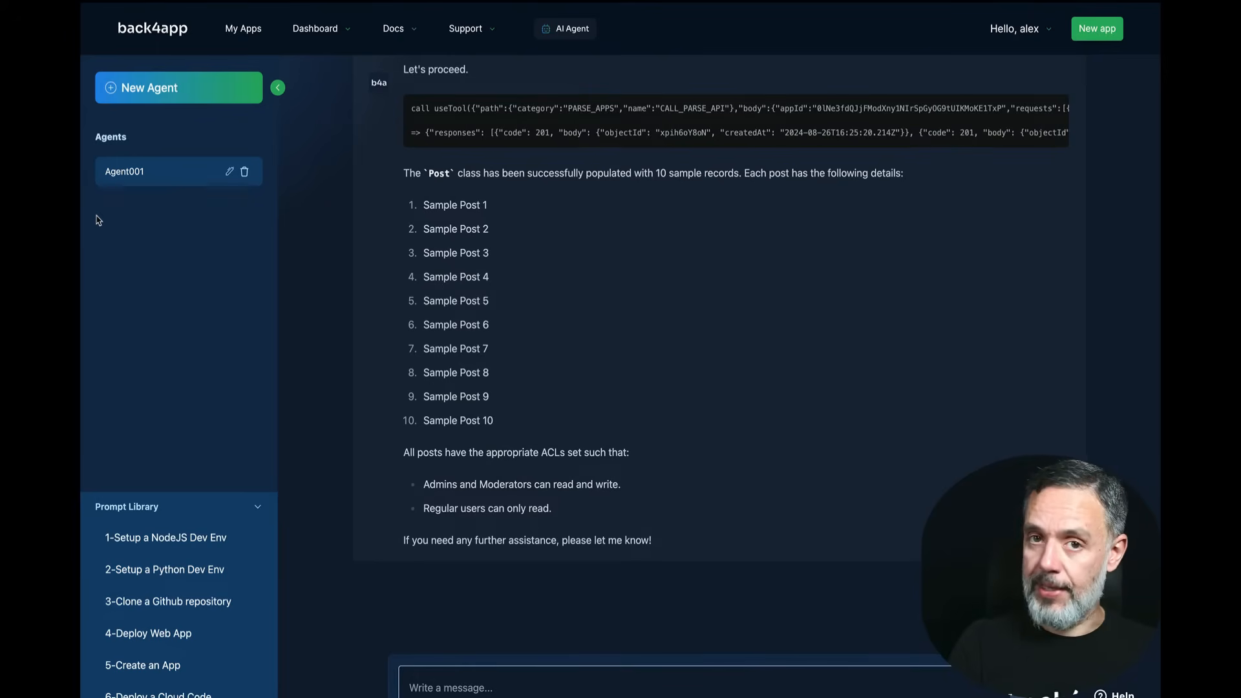
Step: Ask the agent for an InternalMessage class with a string message field, readable only by Admins and Moderators
left_click(632, 688)
type("Please c")
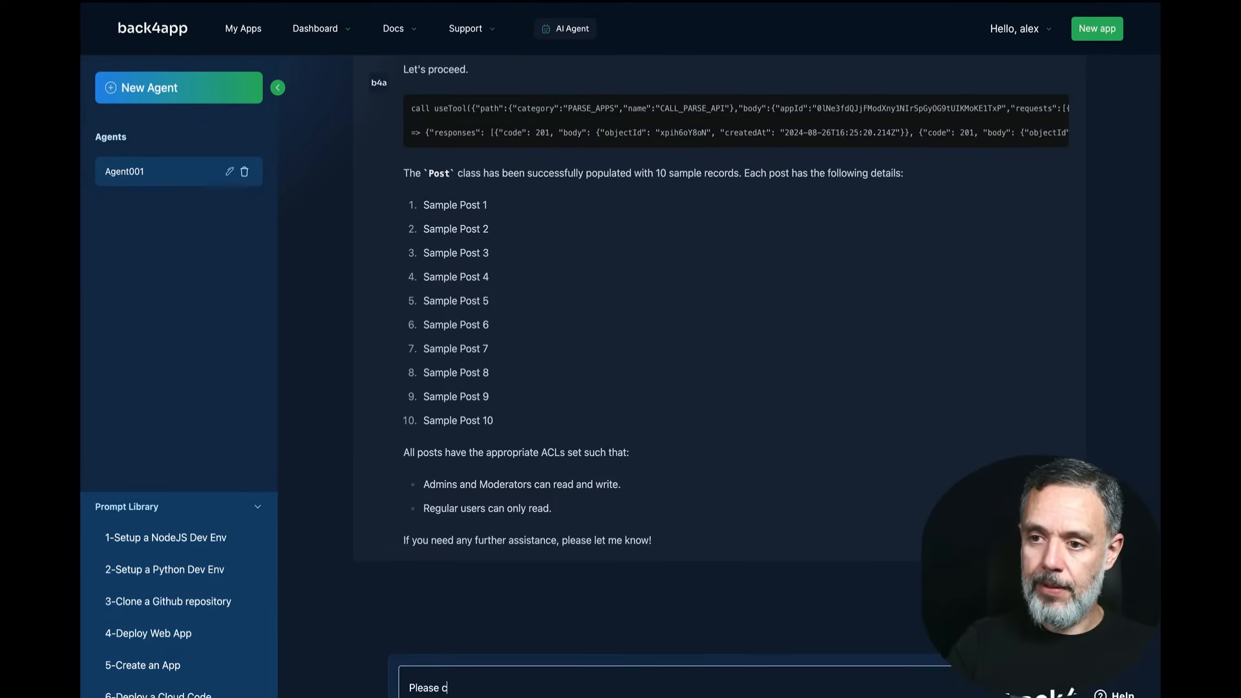
type("reate a new c")
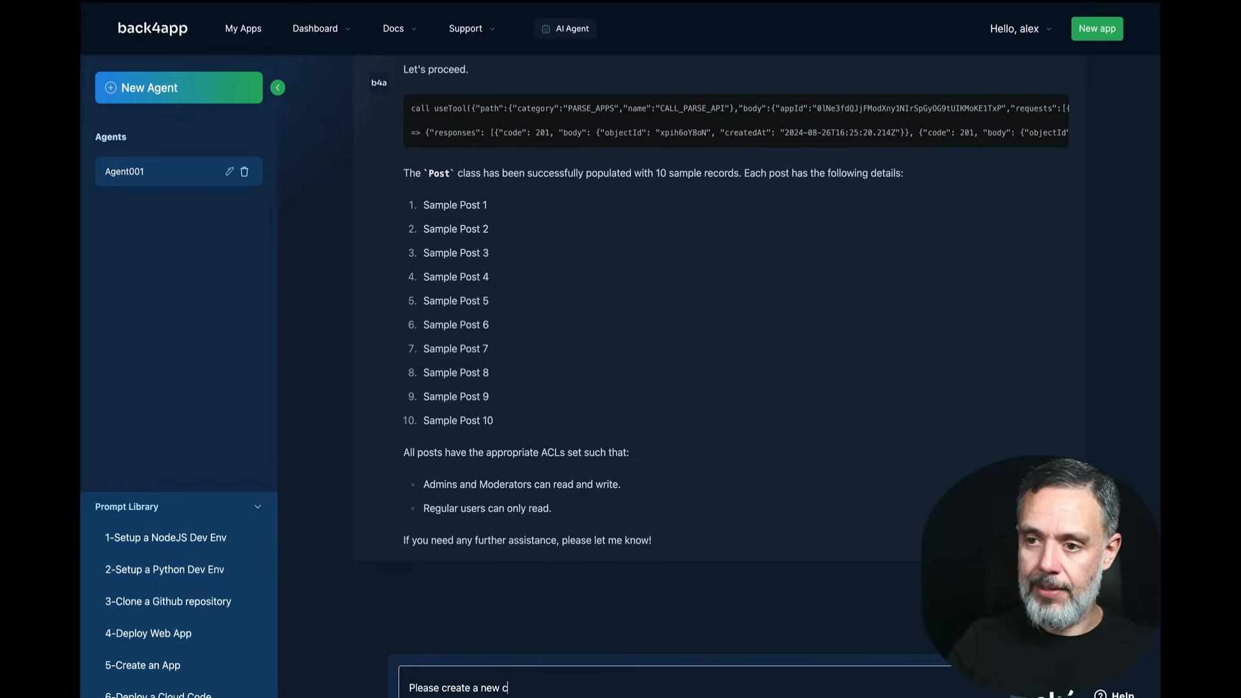
type("lass named \"In")
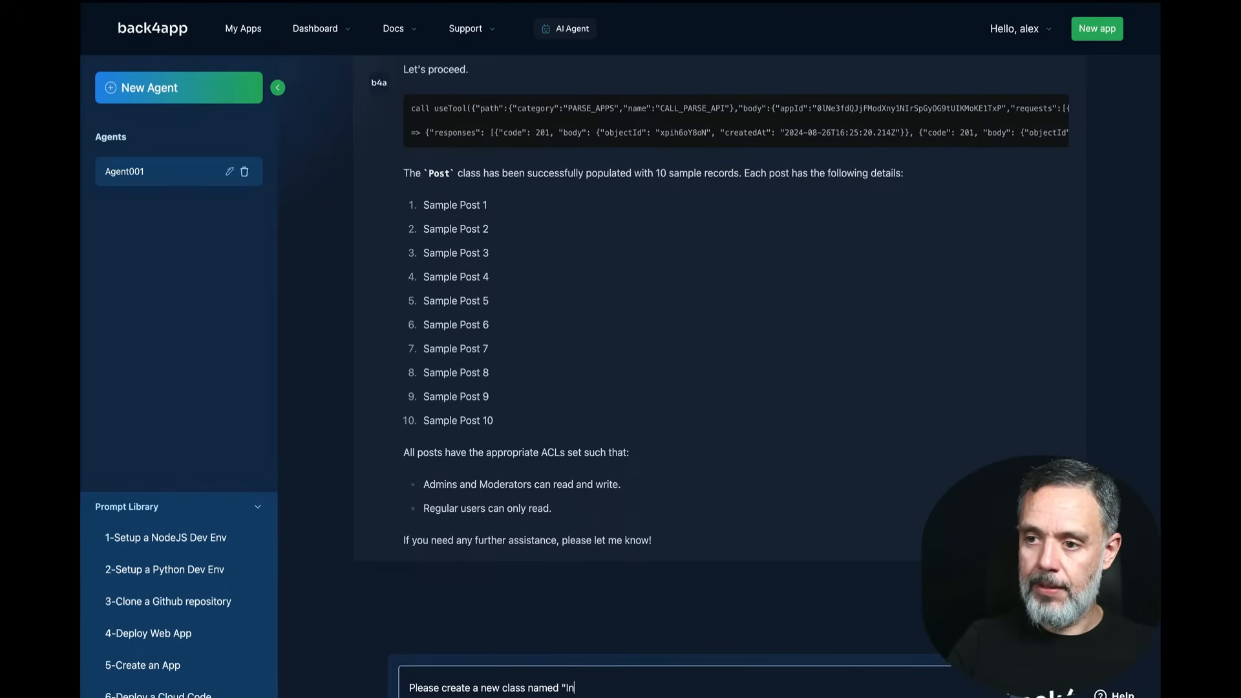
type("s")
key("BackSpace")
type("ternal")
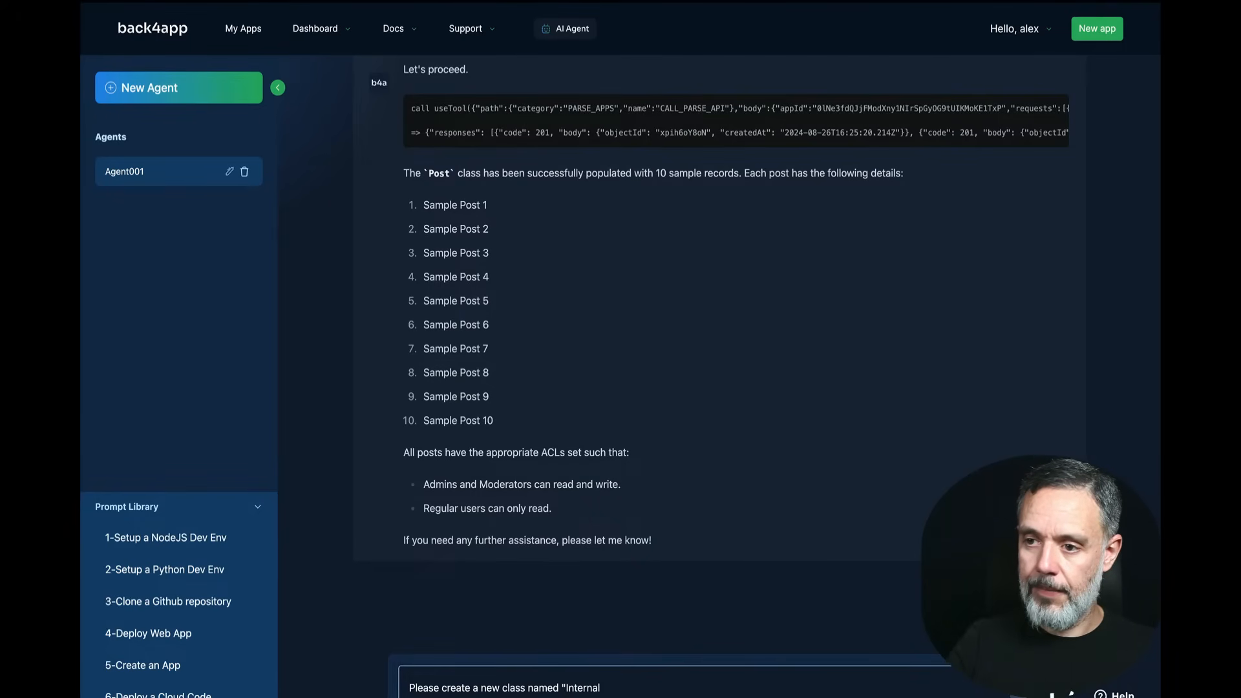
type("Message\"")
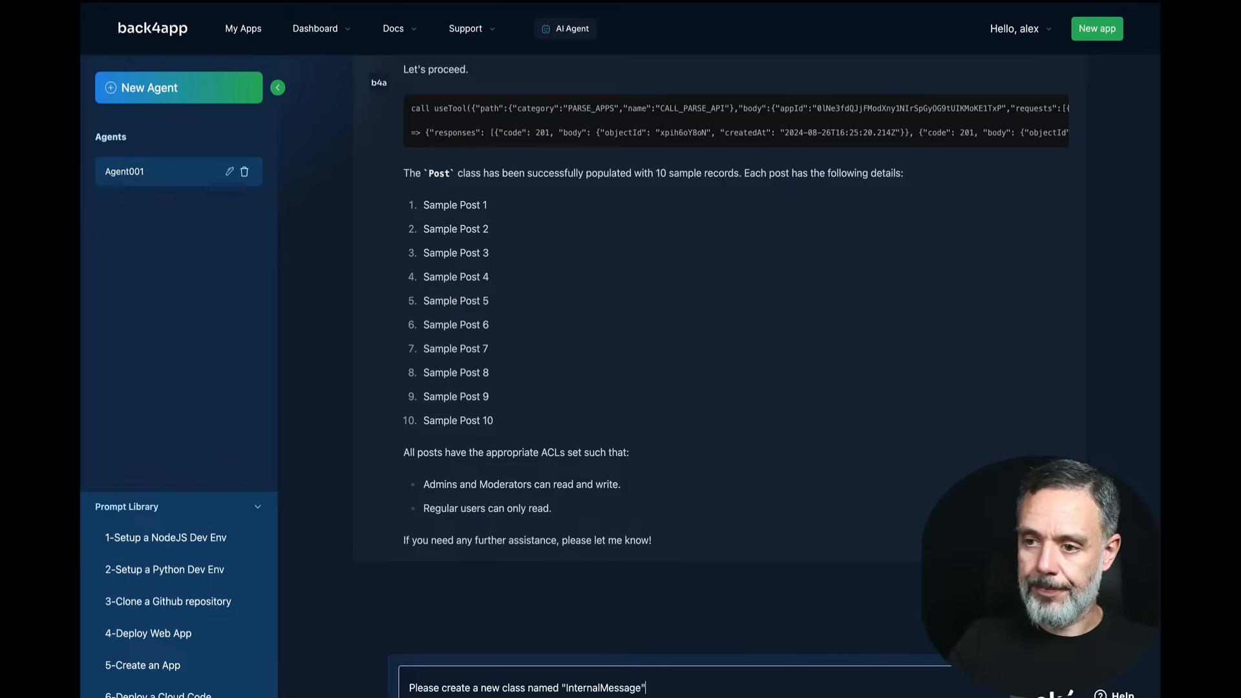
type(" that")
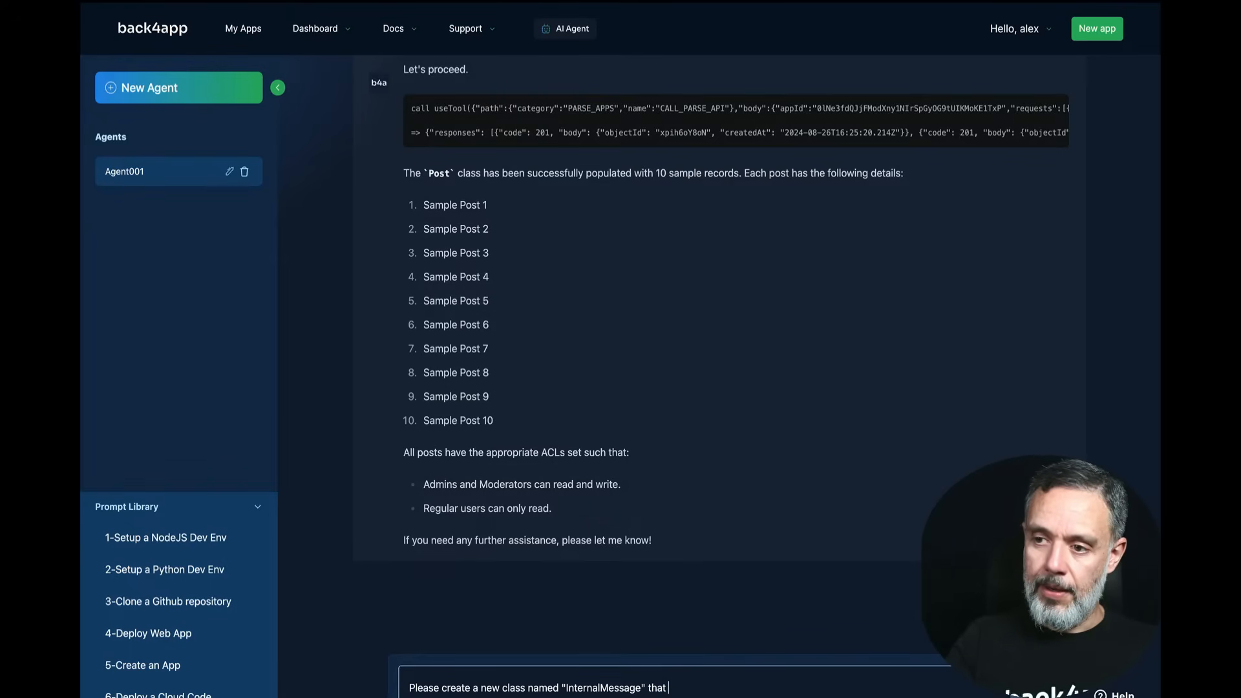
type(" has a")
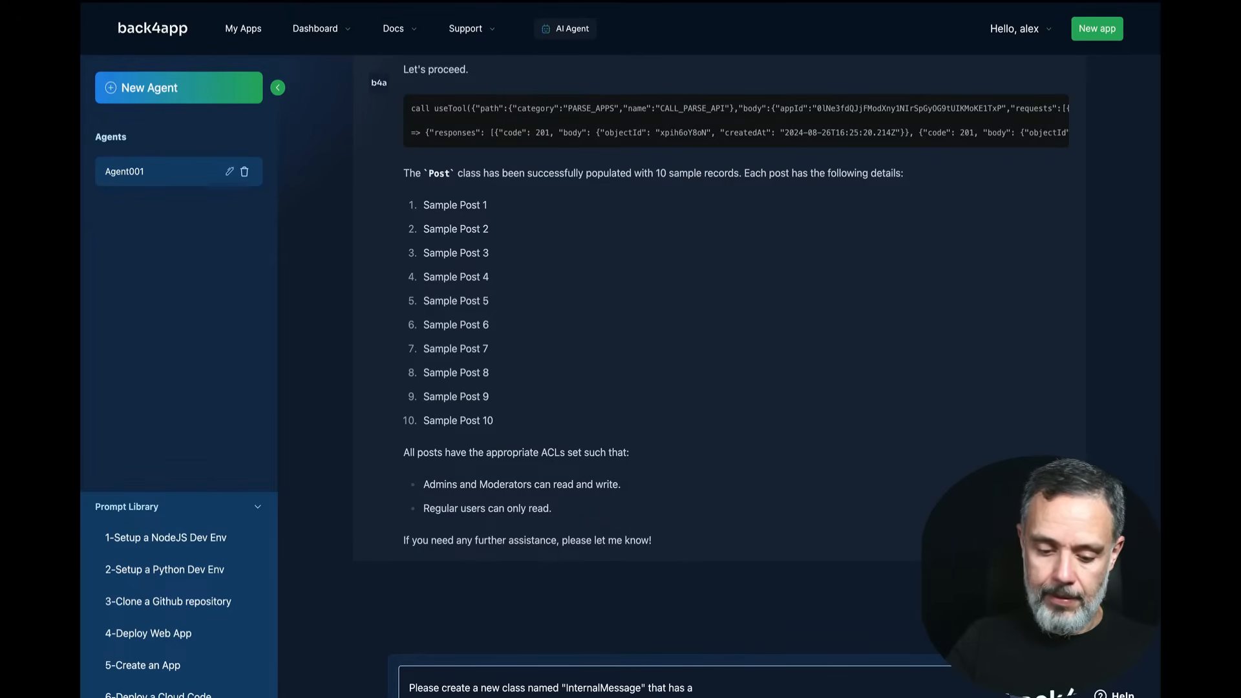
type(" \"message")
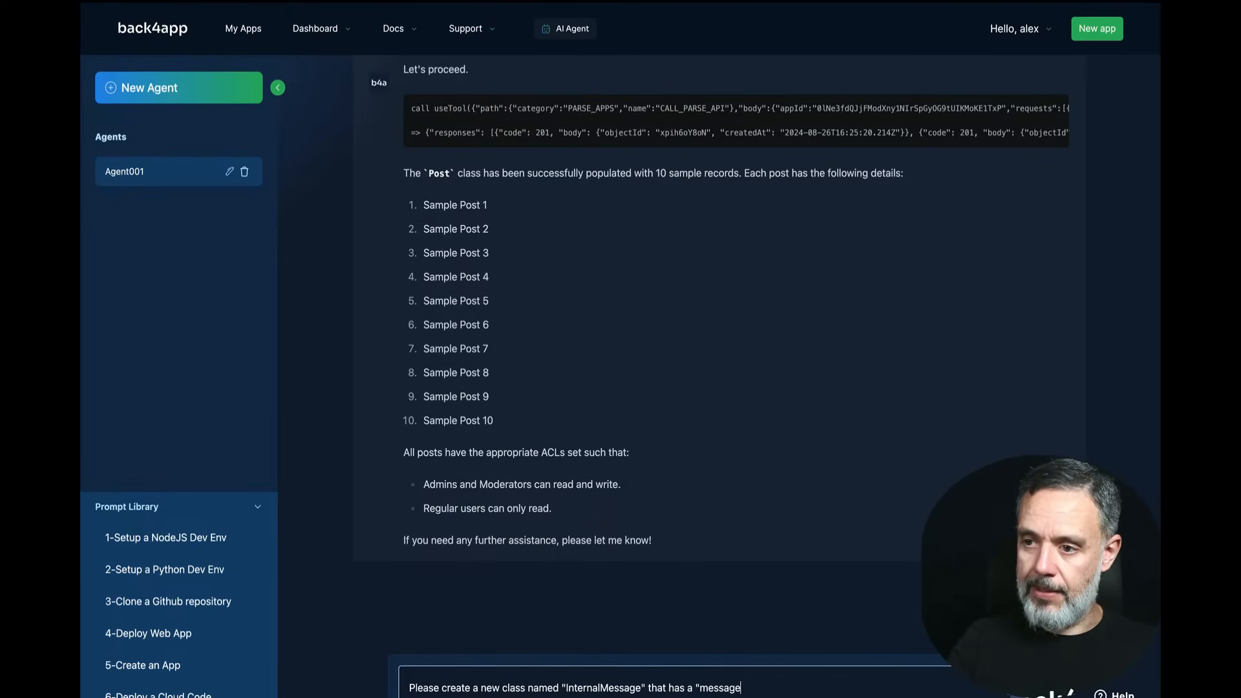
type("\" field (strin")
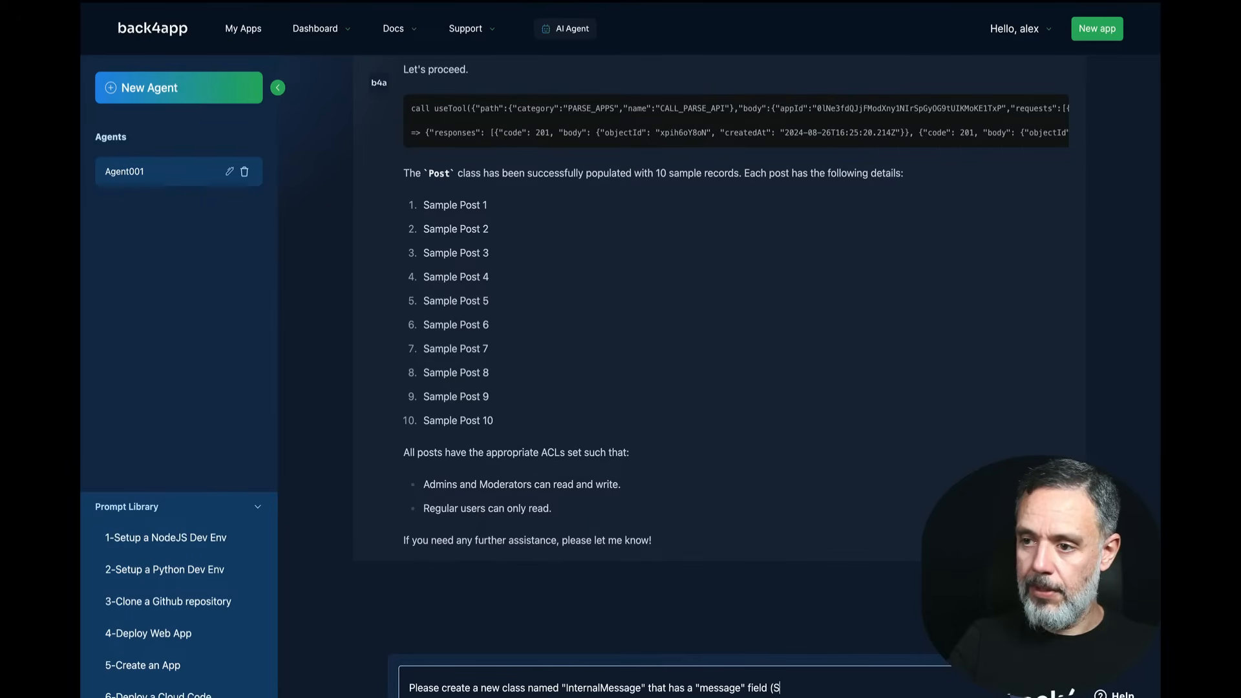
type("g).")
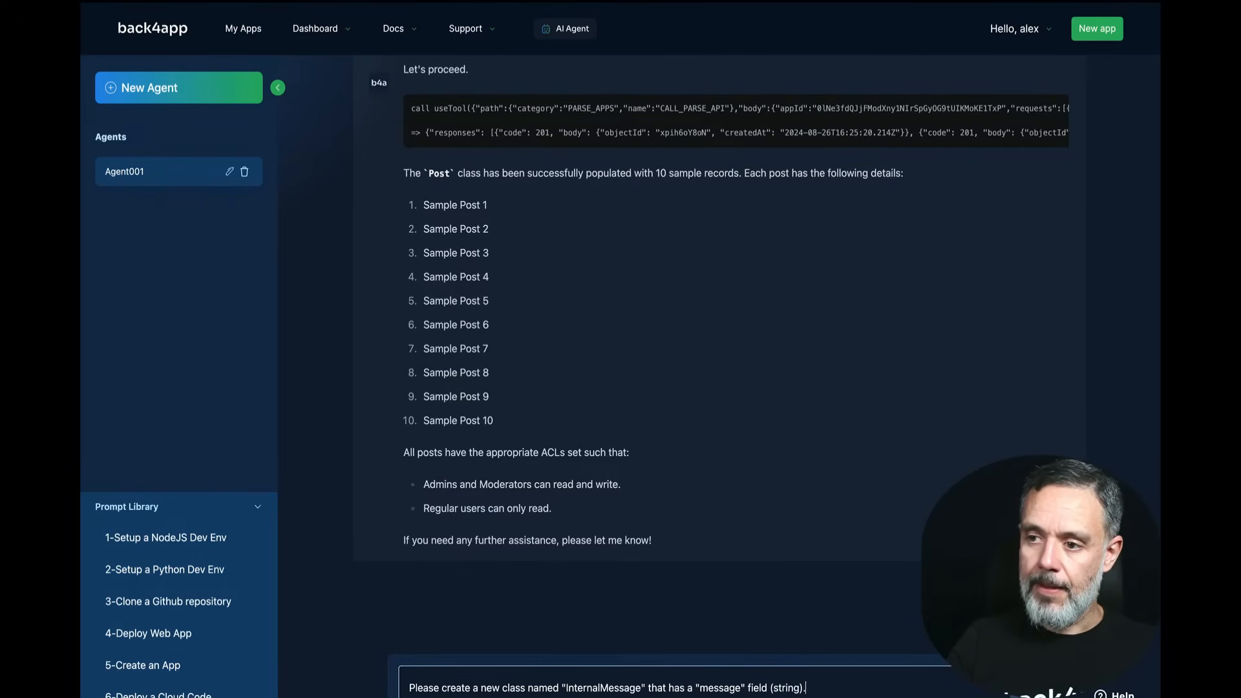
key("shift+Return")
type("Only A")
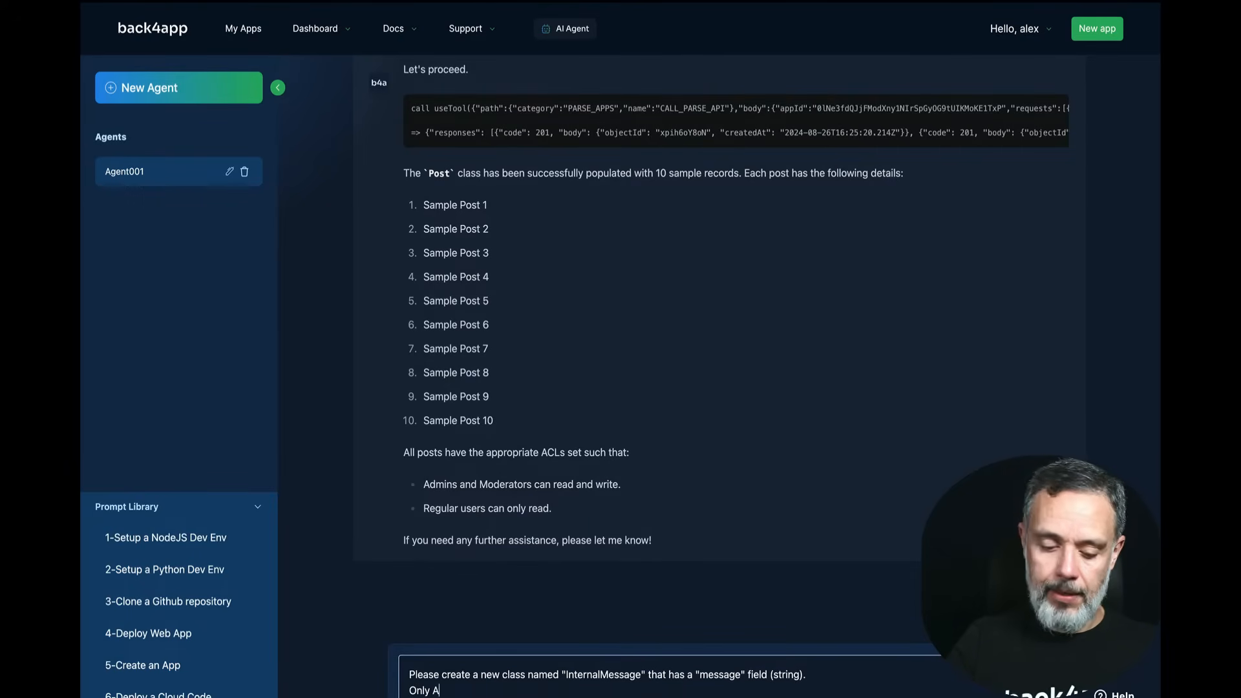
type("mins and Mode")
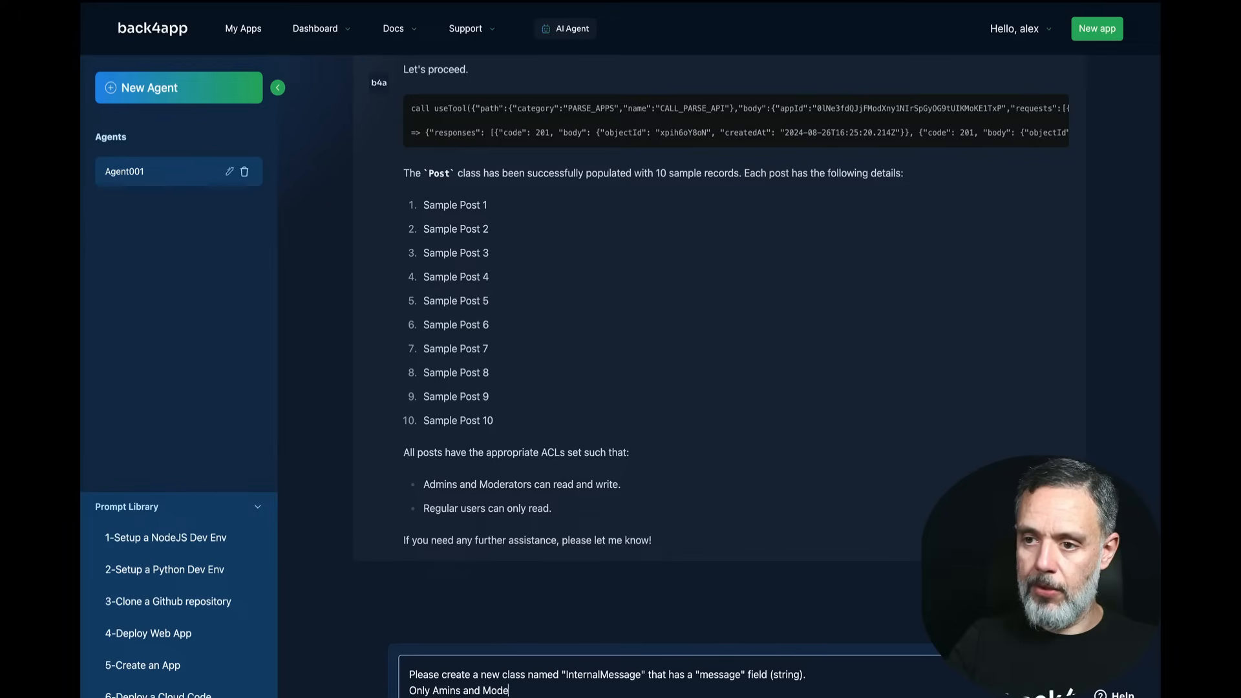
type("rators")
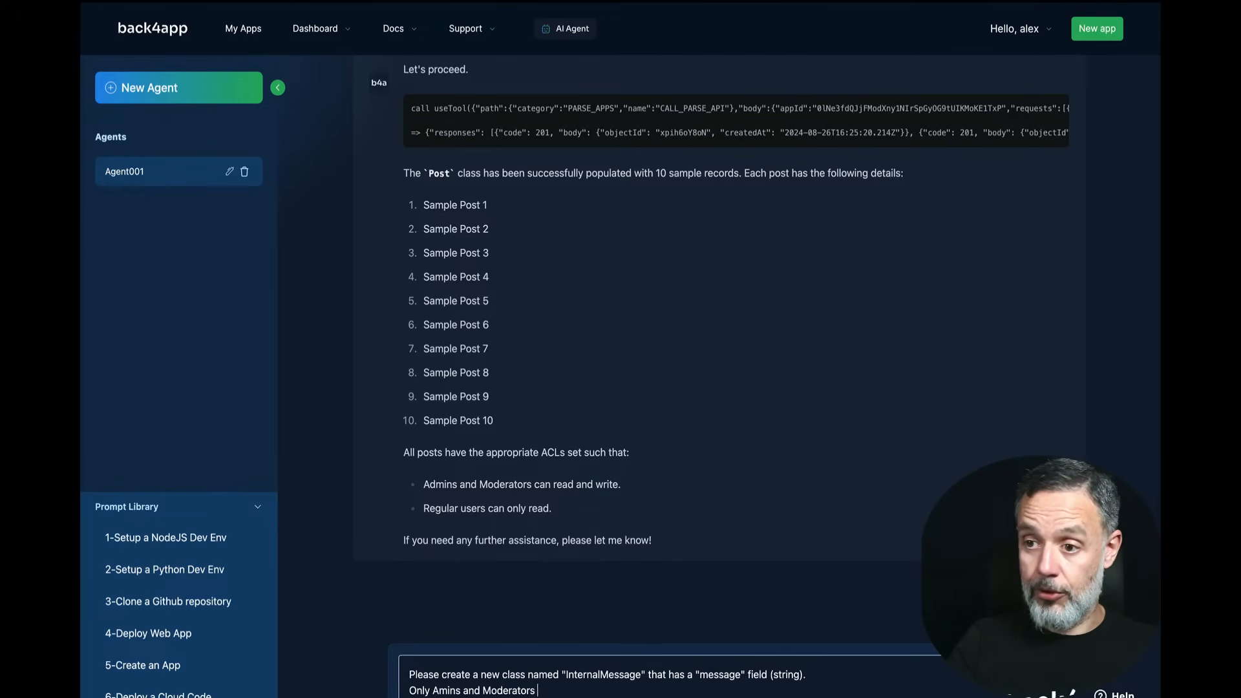
type(" couldshould be ")
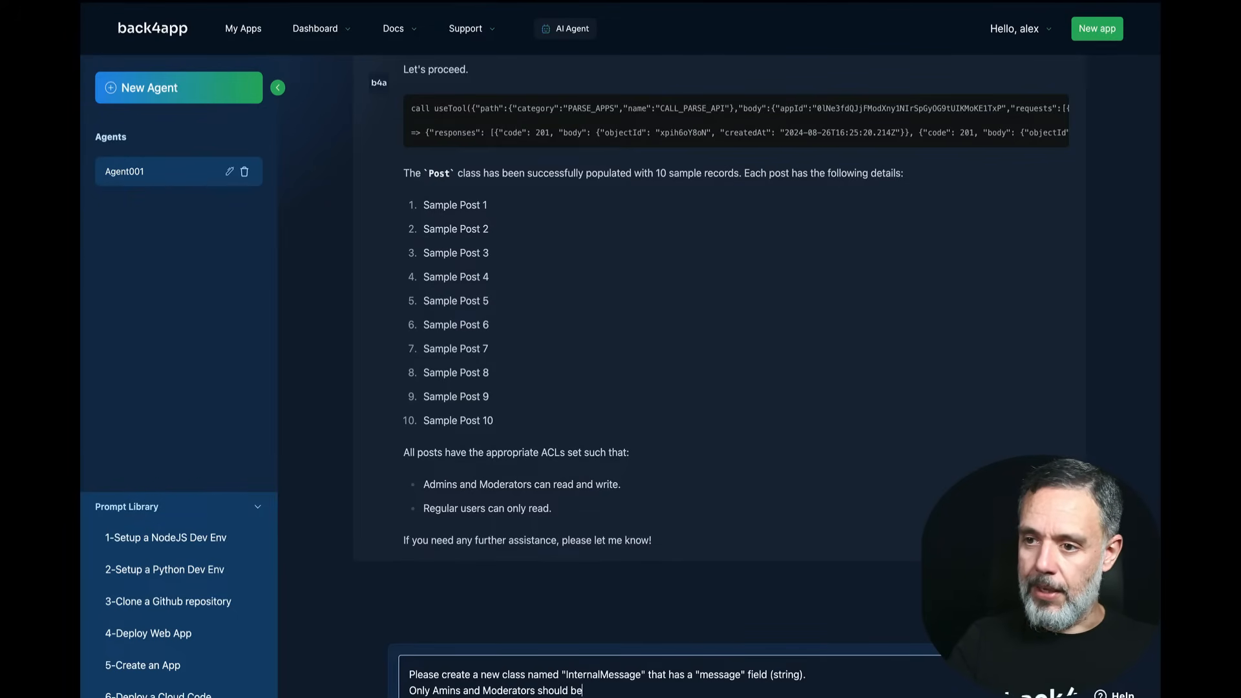
type("able to read")
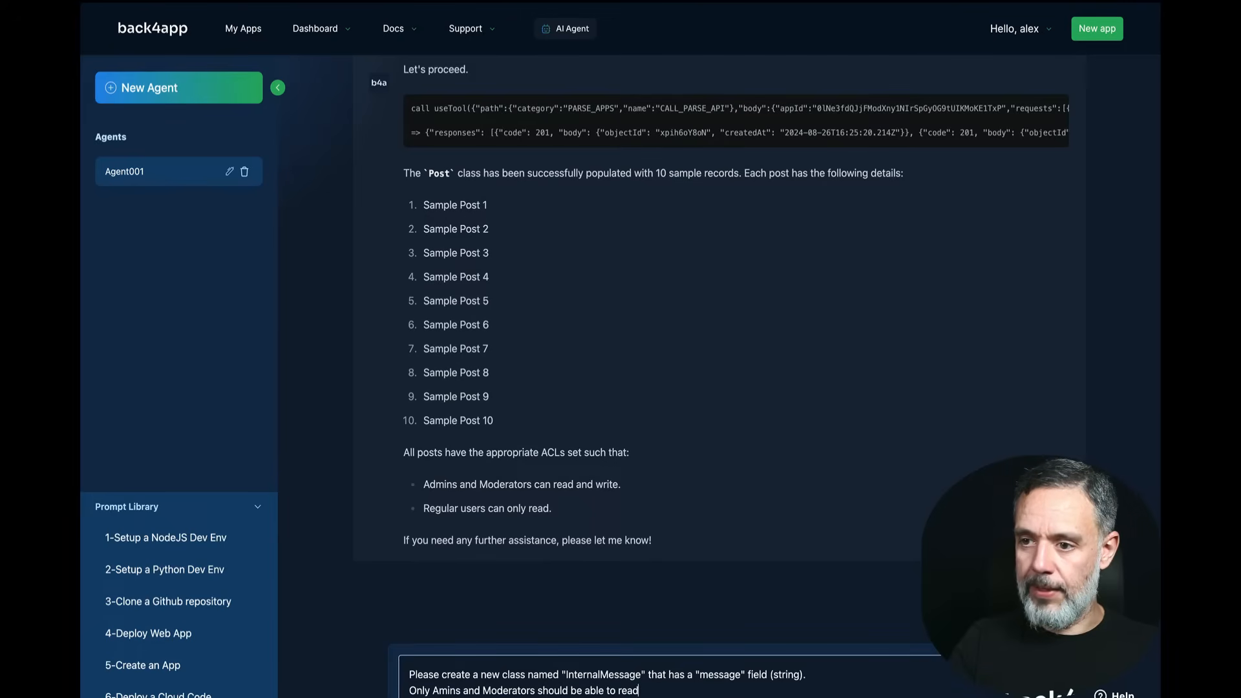
type(" those ")
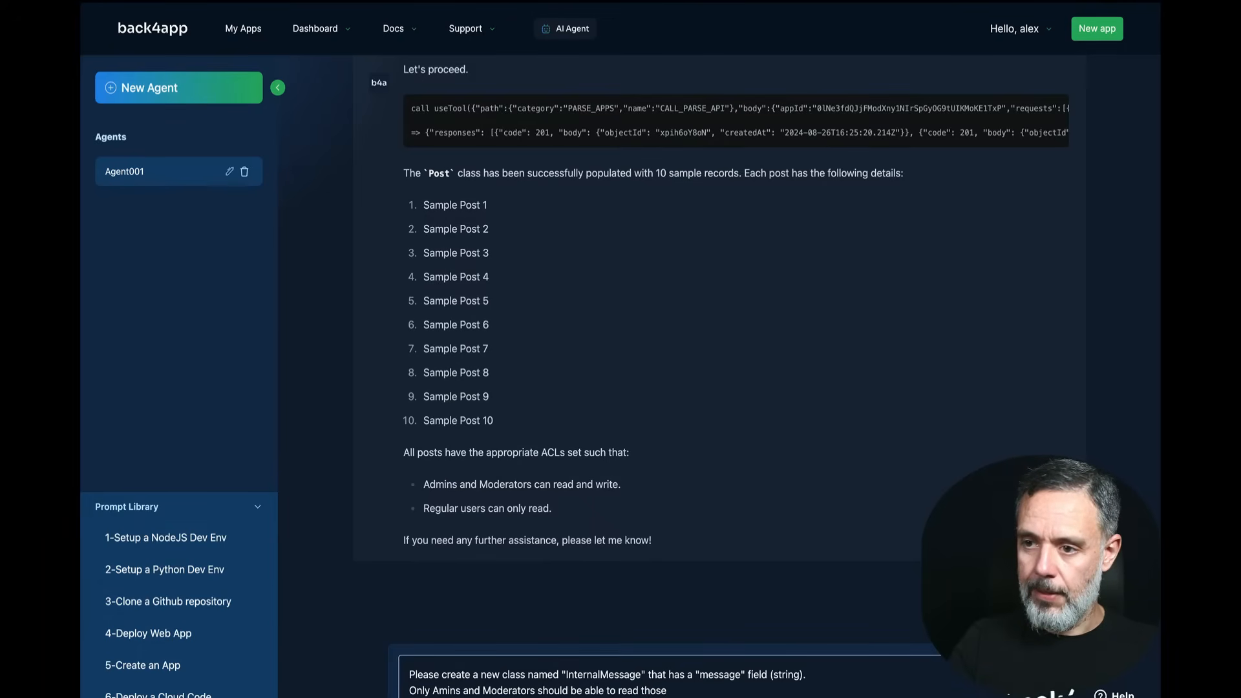
type("InternalM")
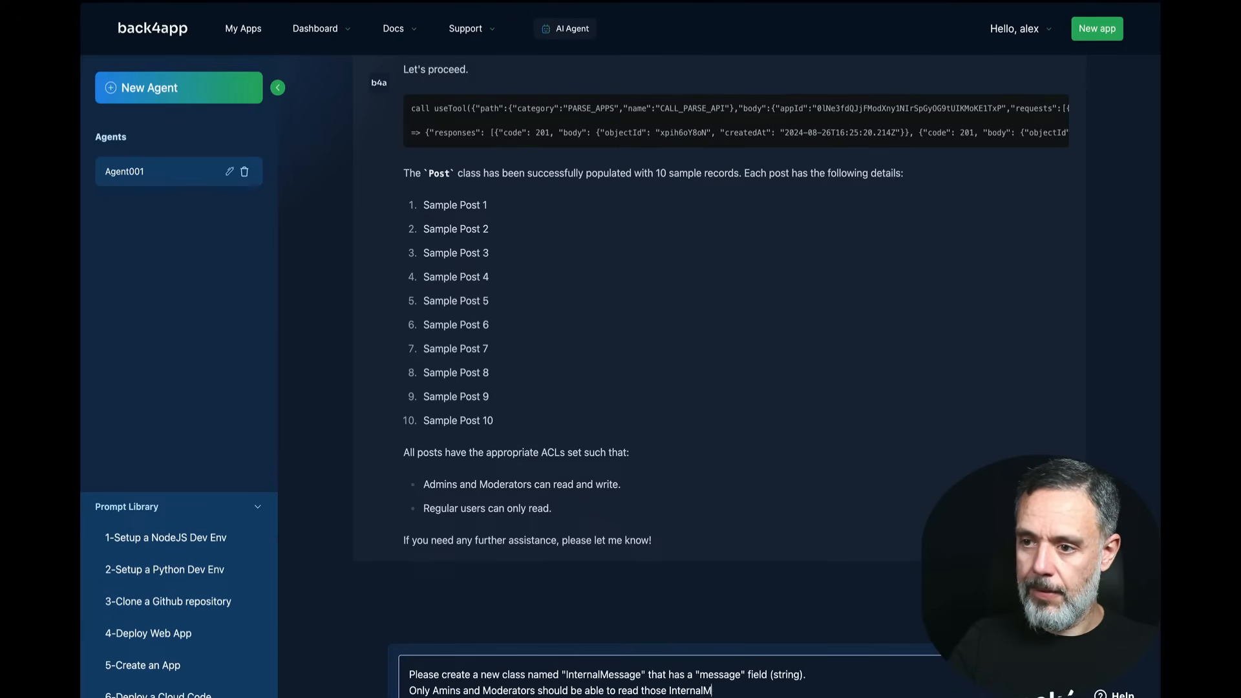
type("esages.")
Step: Add that Regulars cannot read or write InternalMessages, request 3 sample records, and send the request
key("shift+Return")
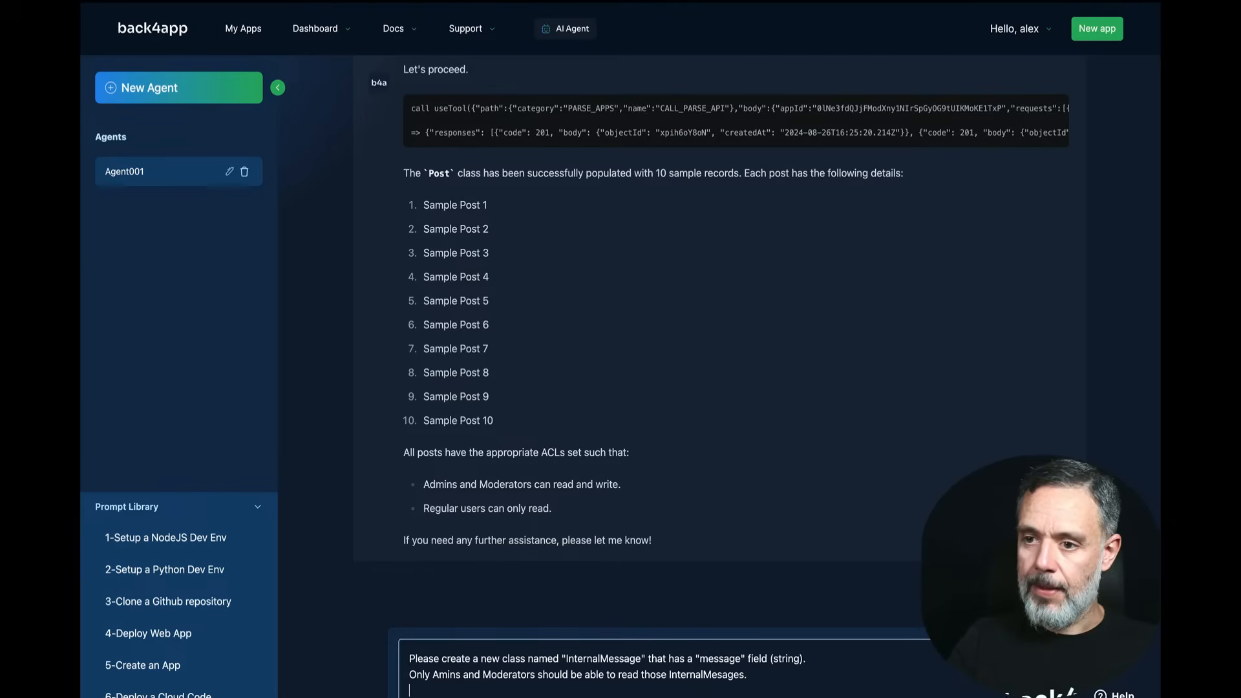
type("Regulars")
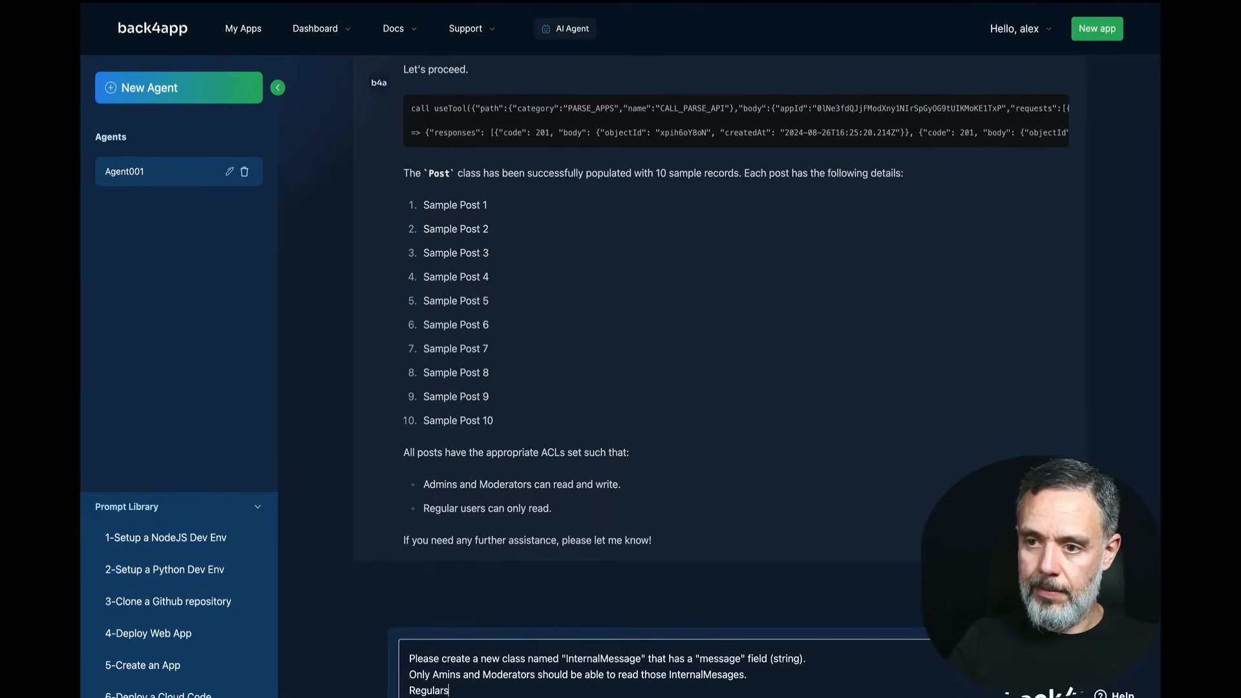
type(" cannto re")
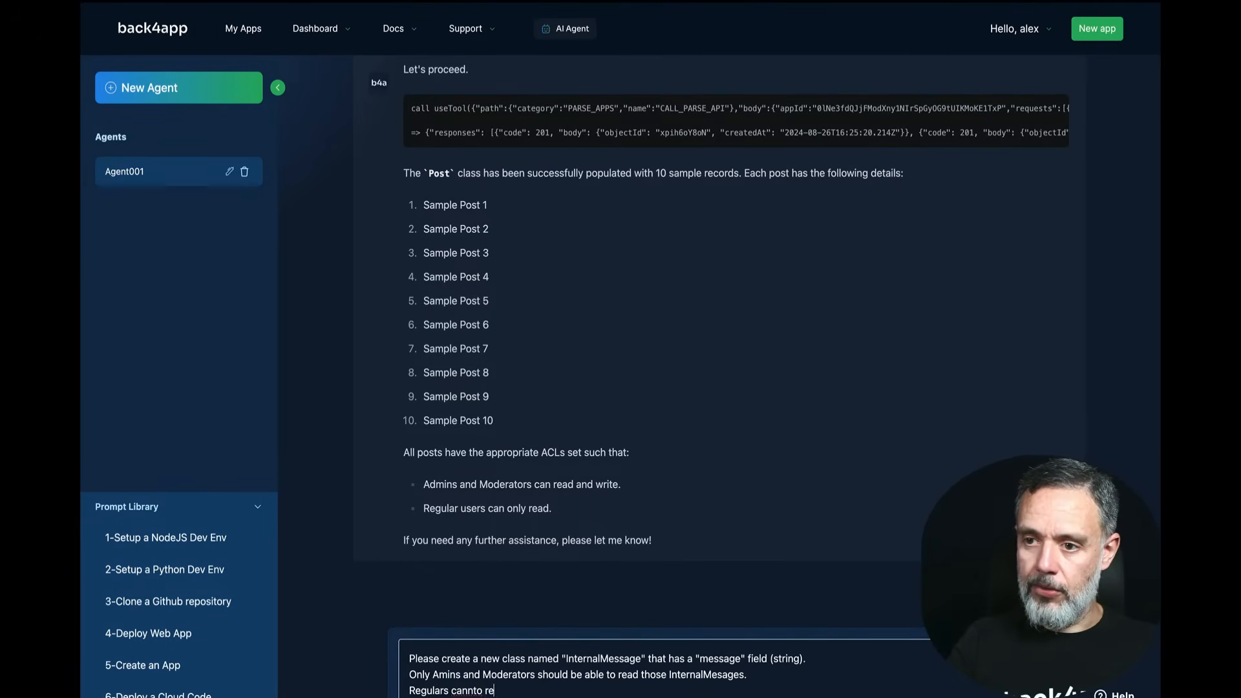
key("BackSpace")
key("BackSpace")
key("BackSpace")
key("BackSpace")
key("BackSpace")
type("ot re")
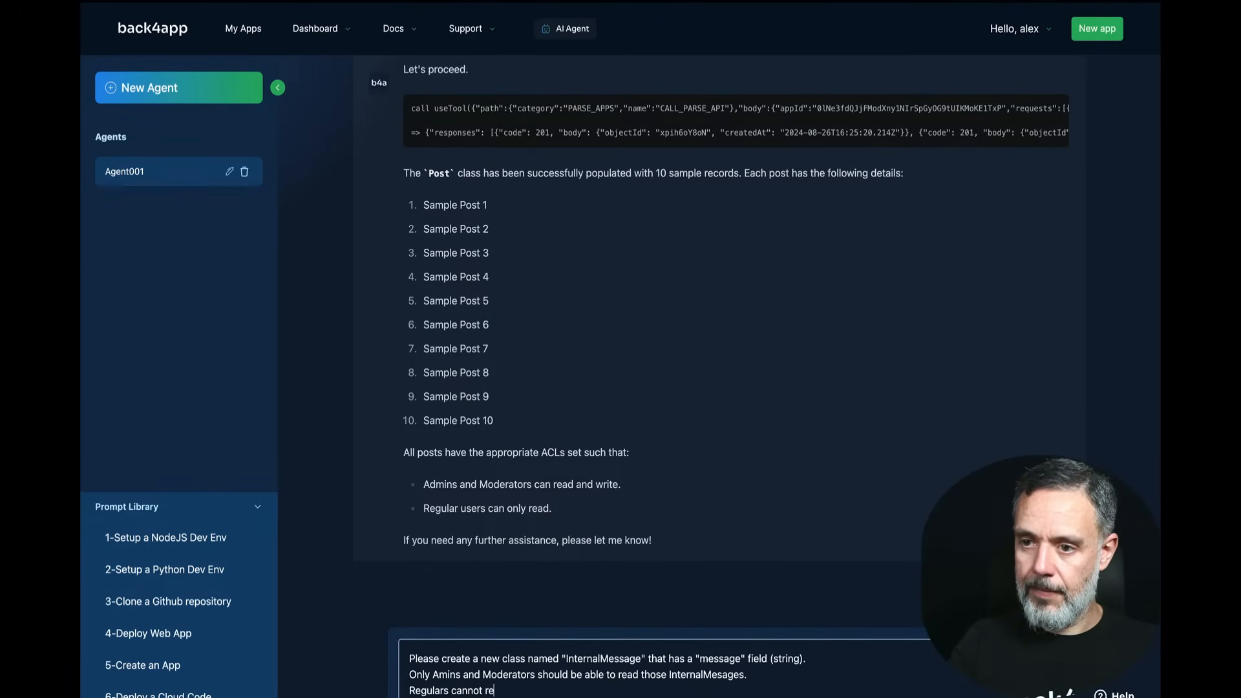
type("ad or write ")
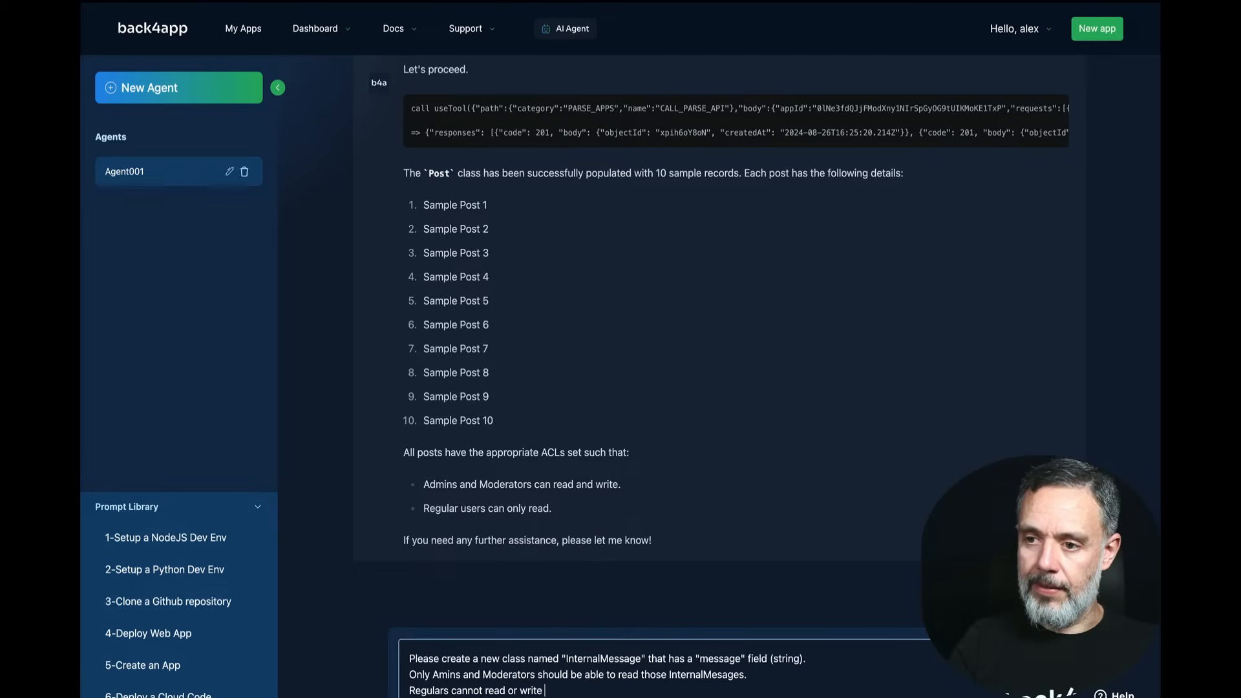
type("Internal")
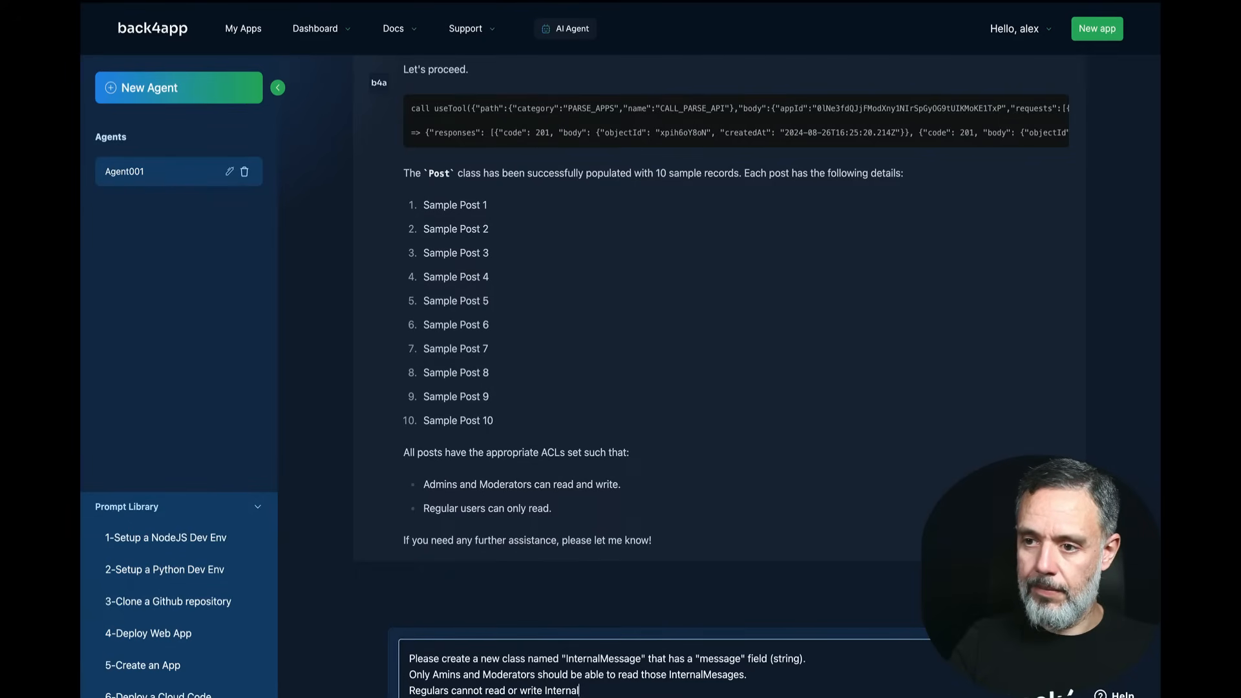
type("Mess")
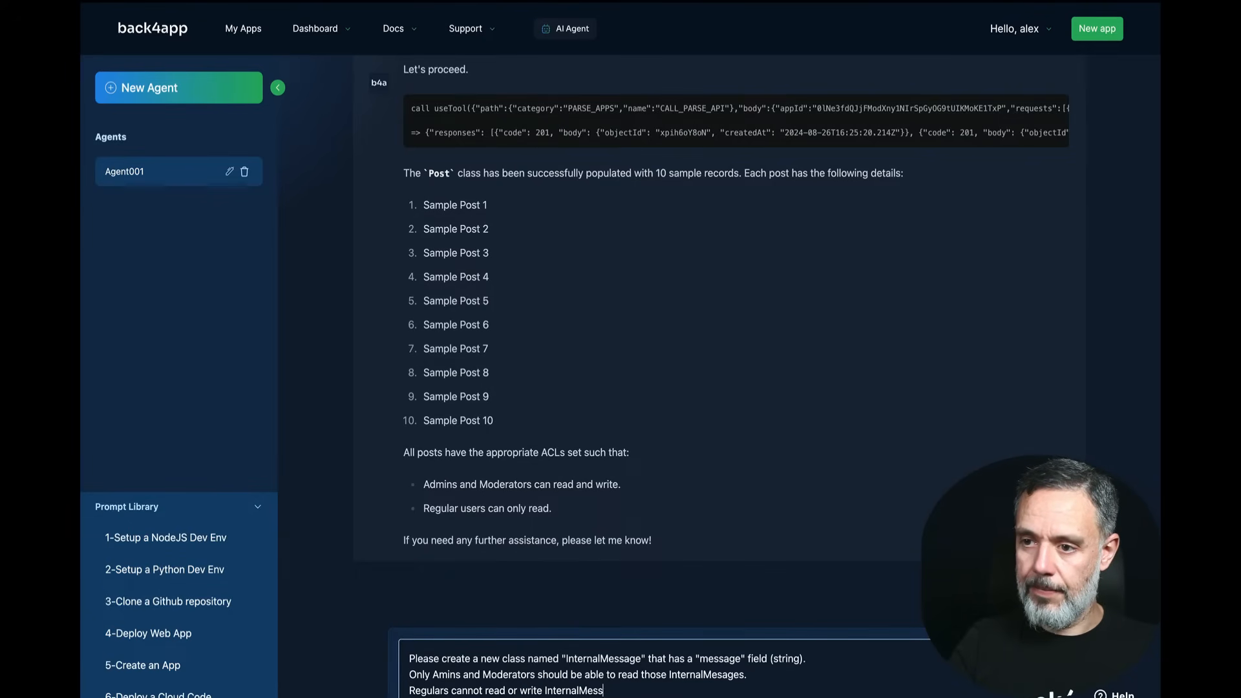
type("ages.")
key("shift+Return")
type("Ples")
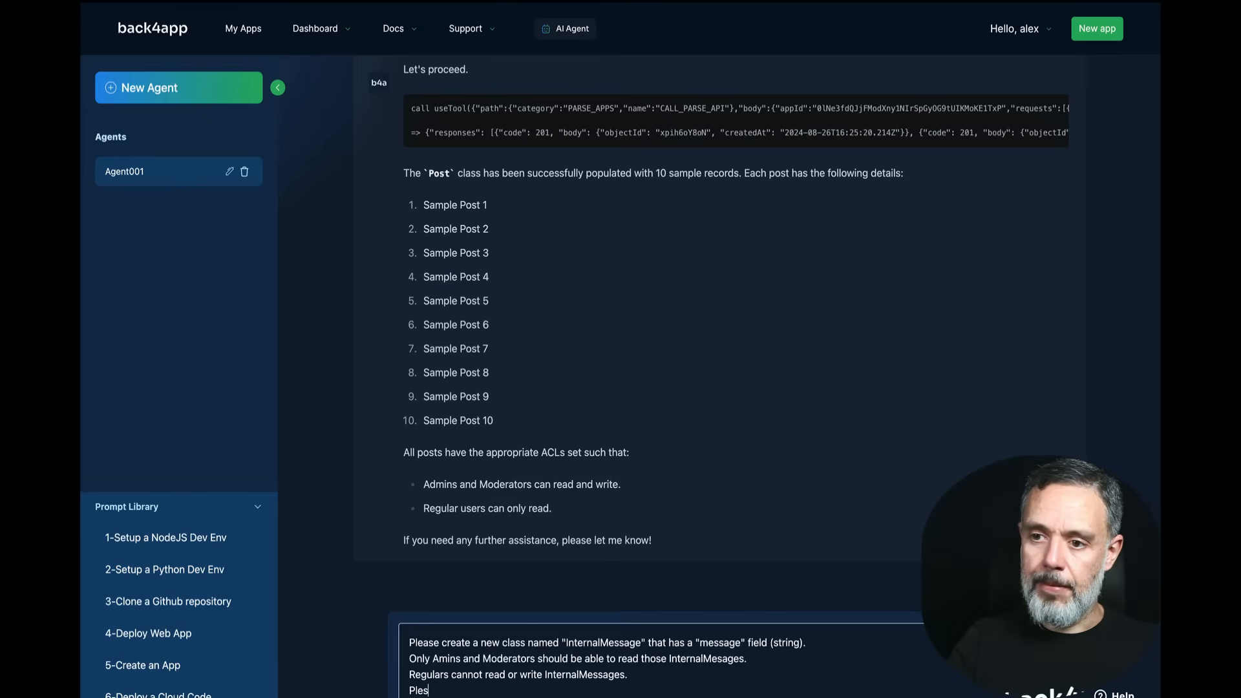
key("BackSpace")
type("ase fi")
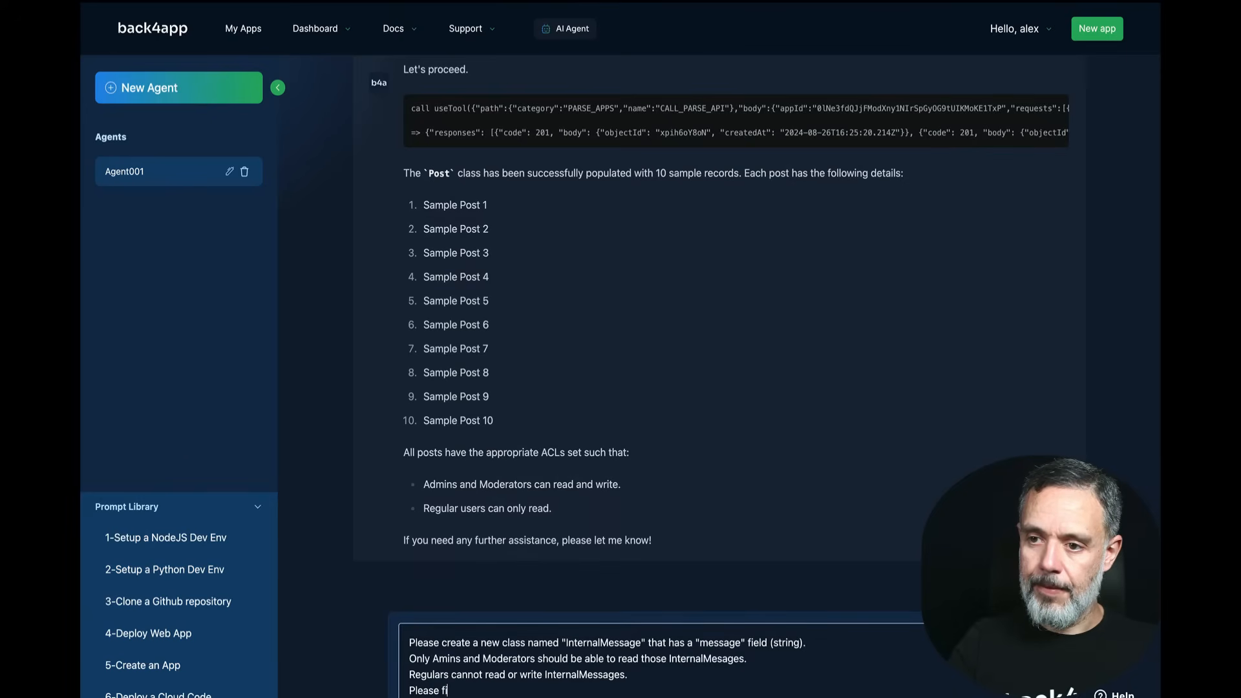
type("ll up this c")
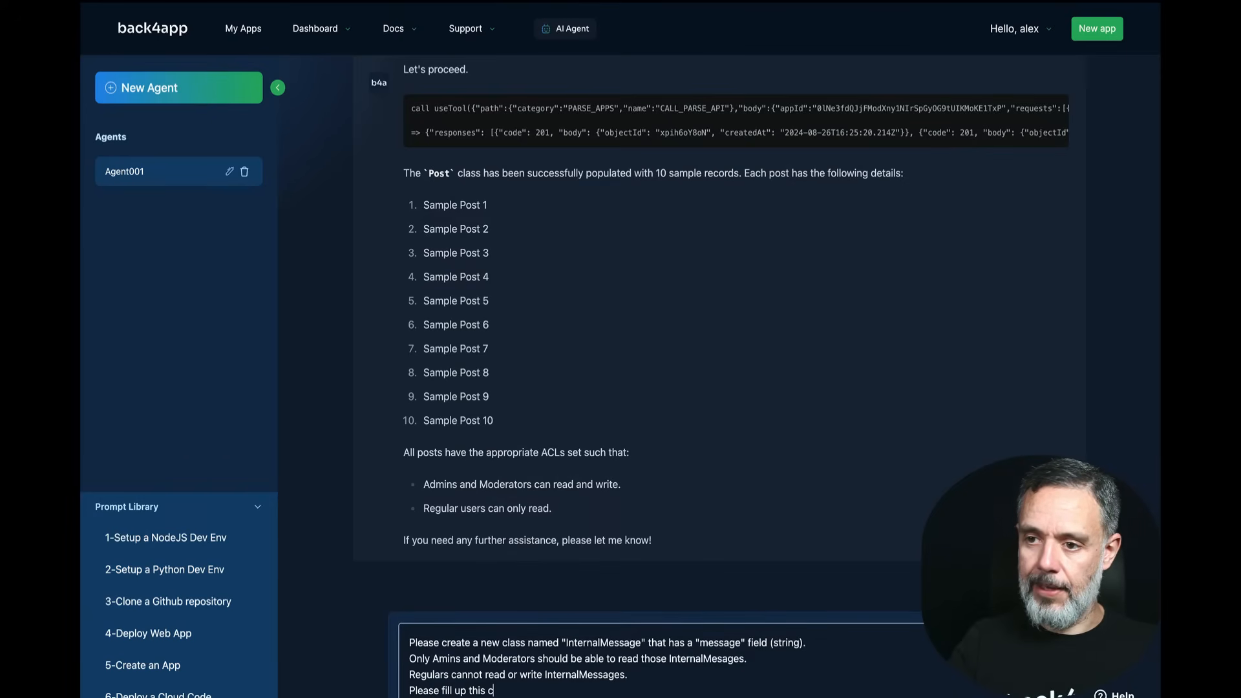
type("lass with ")
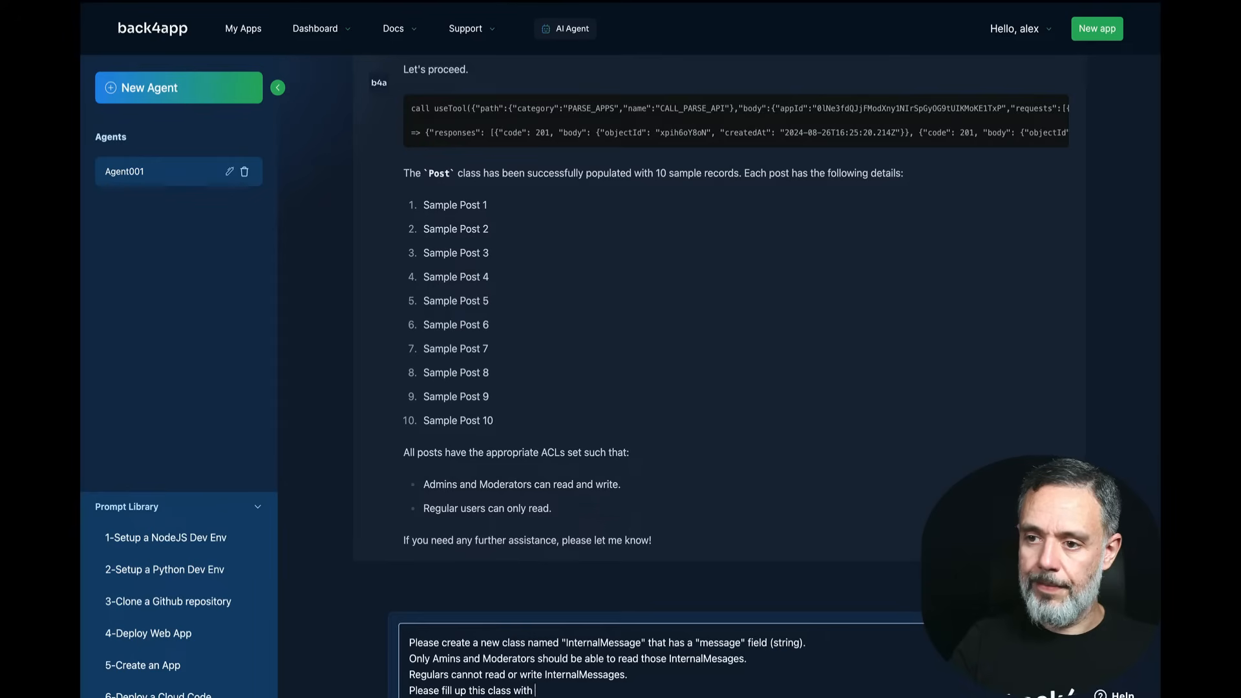
type("3 sample r")
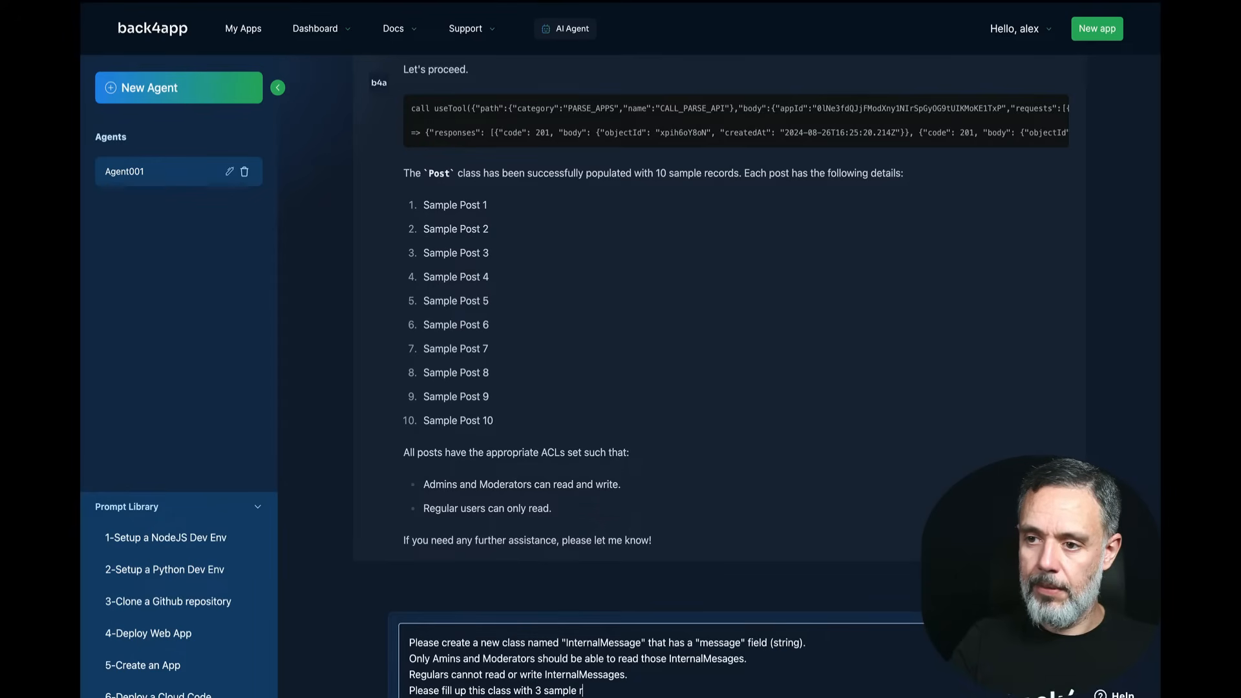
type("ecors")
type("ds.")
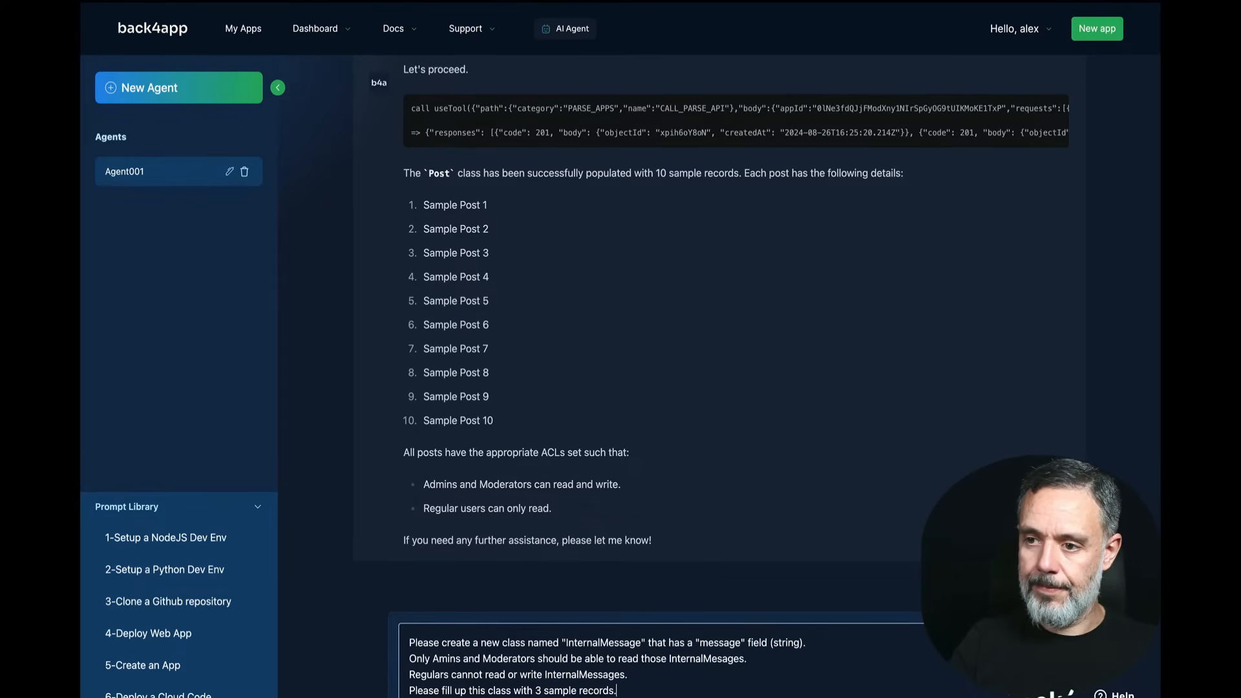
key("Return")
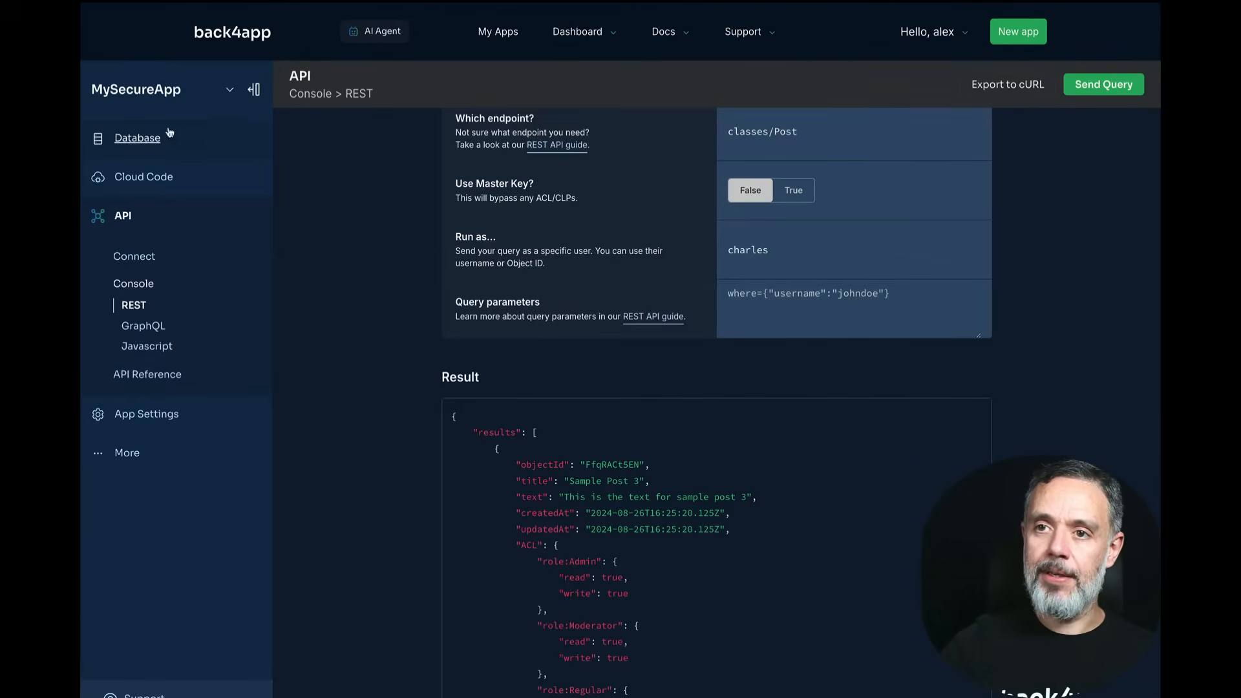
Step: Confirm InternalMessage holds 3 records in the Database browser, then go to the REST console
left_click(168, 133)
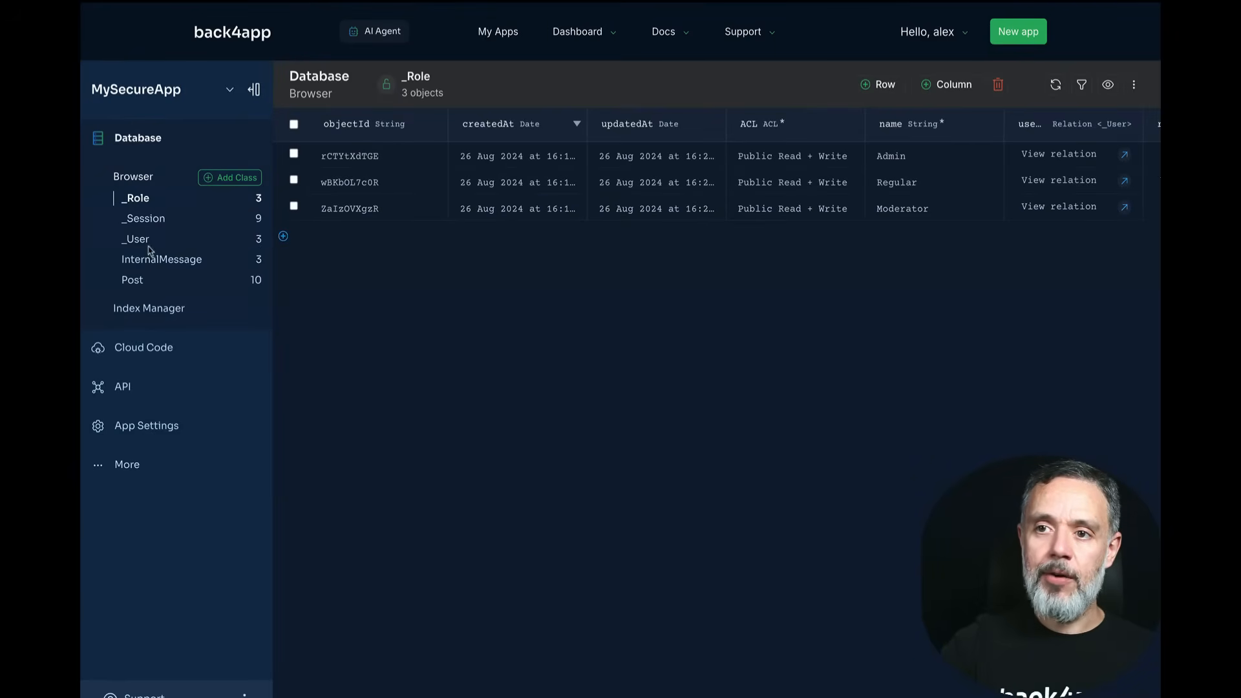
left_click(160, 259)
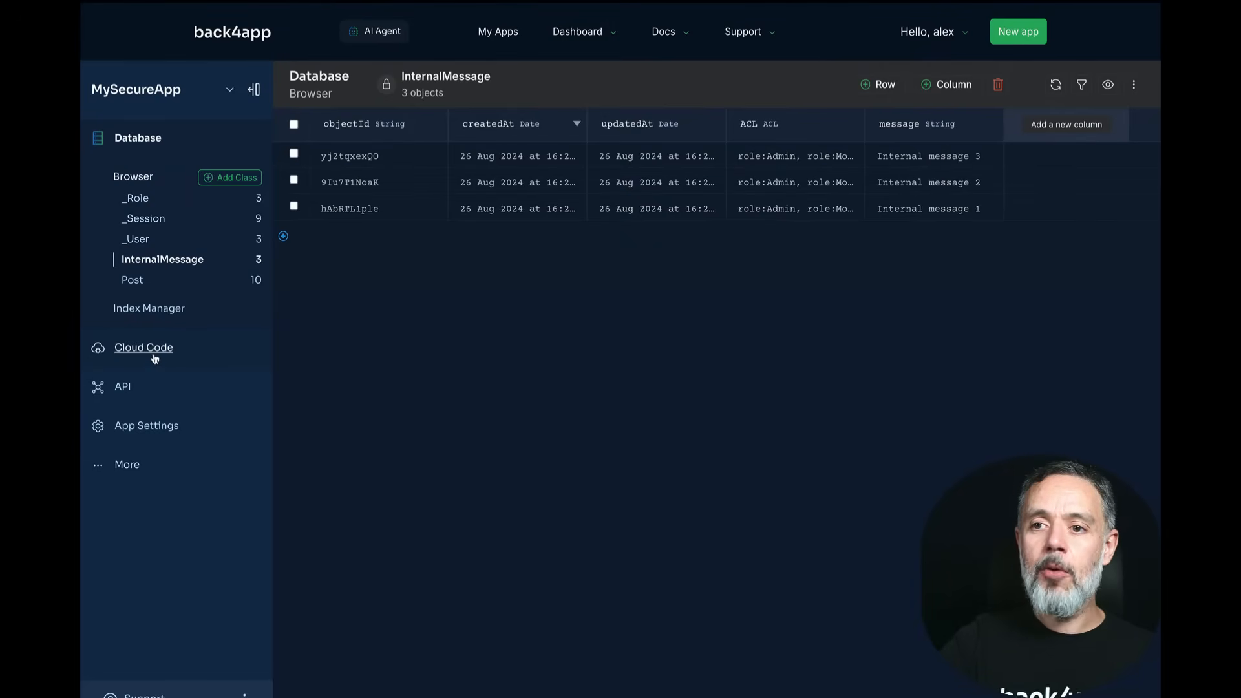
left_click_drag(155, 352, 126, 396)
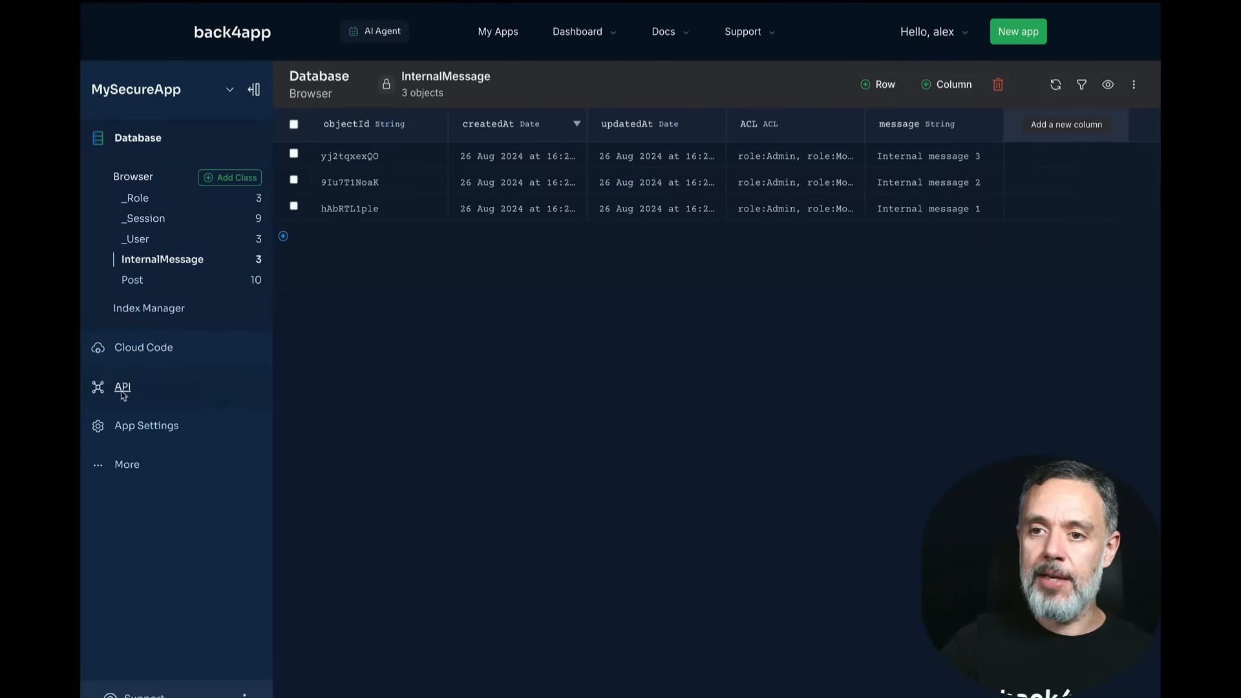
left_click(126, 395)
left_click(153, 287)
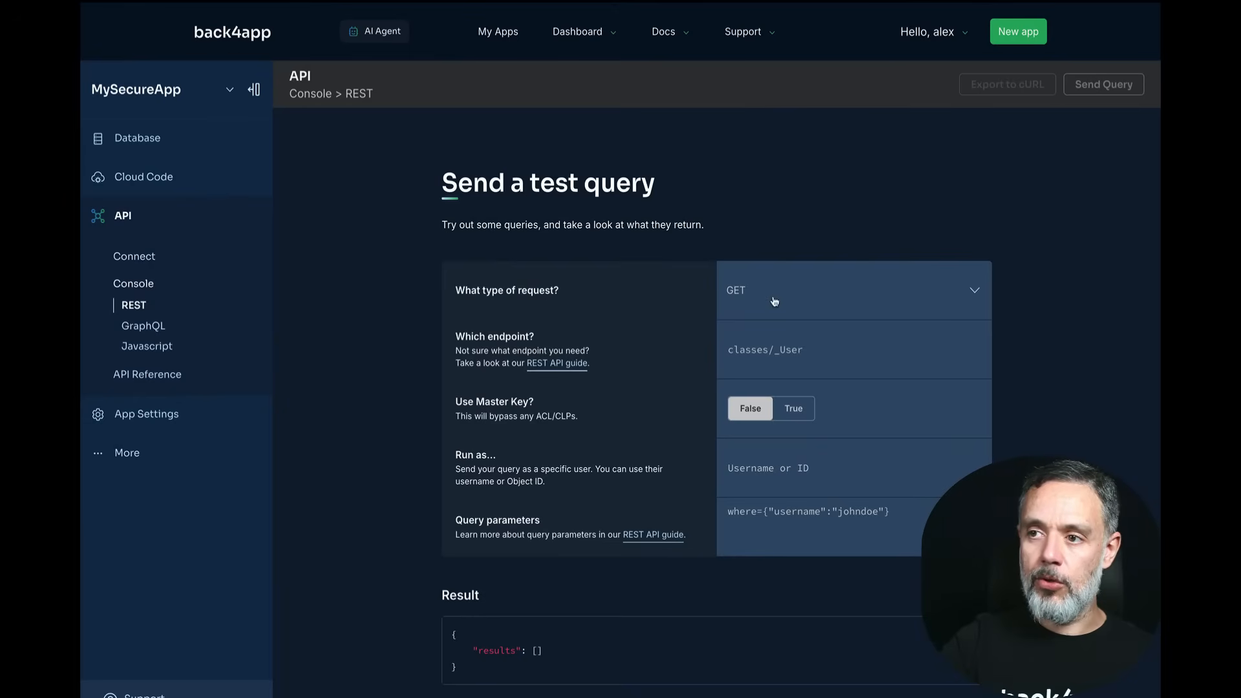
Step: Run a GET on classes/InternalMessage as a first test user and review the returned records
left_click(779, 349)
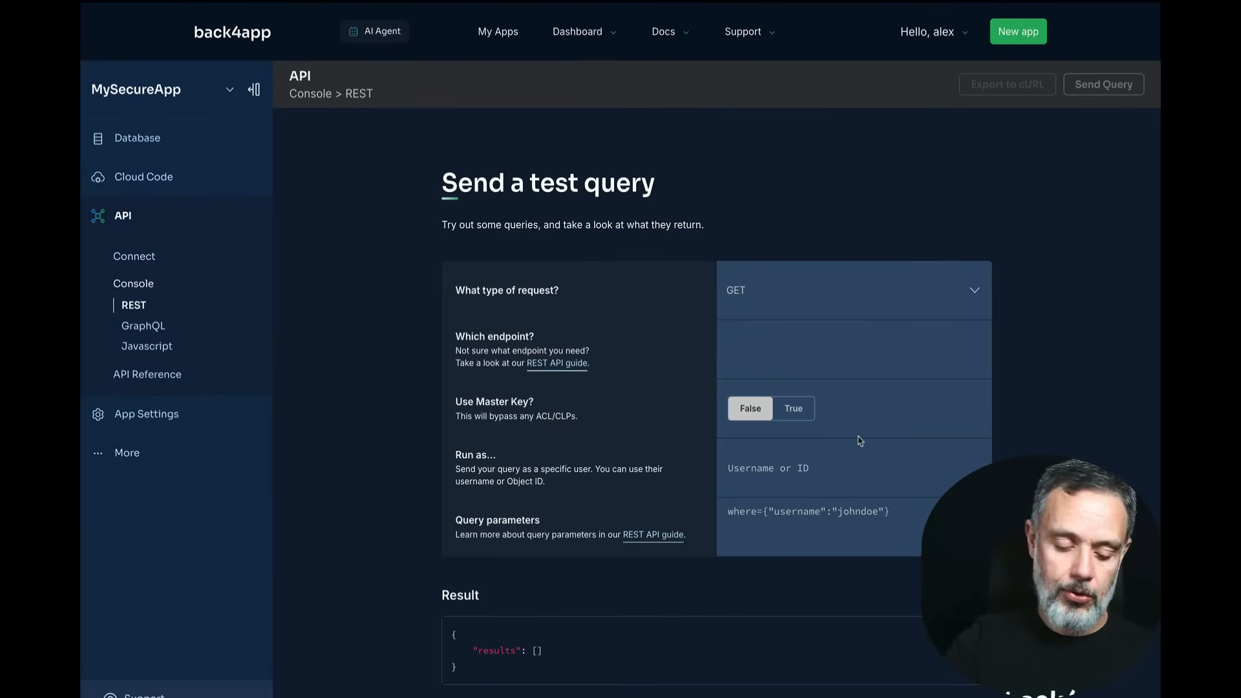
type("classes")
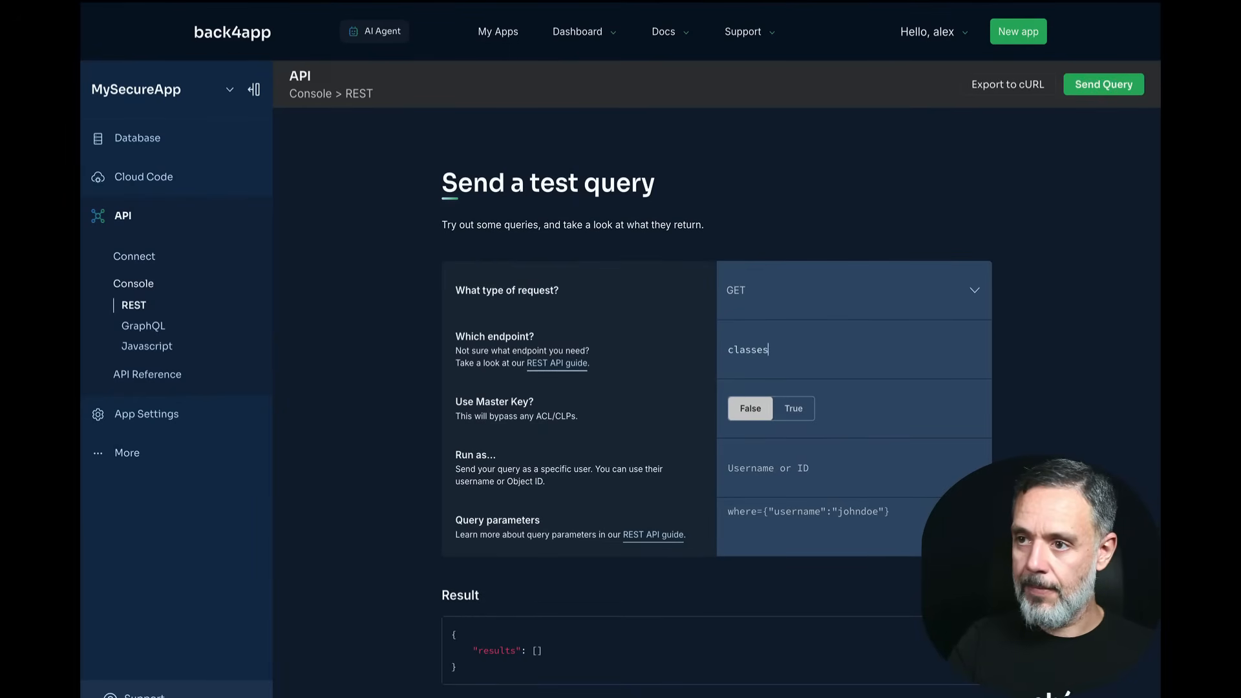
type("/Int")
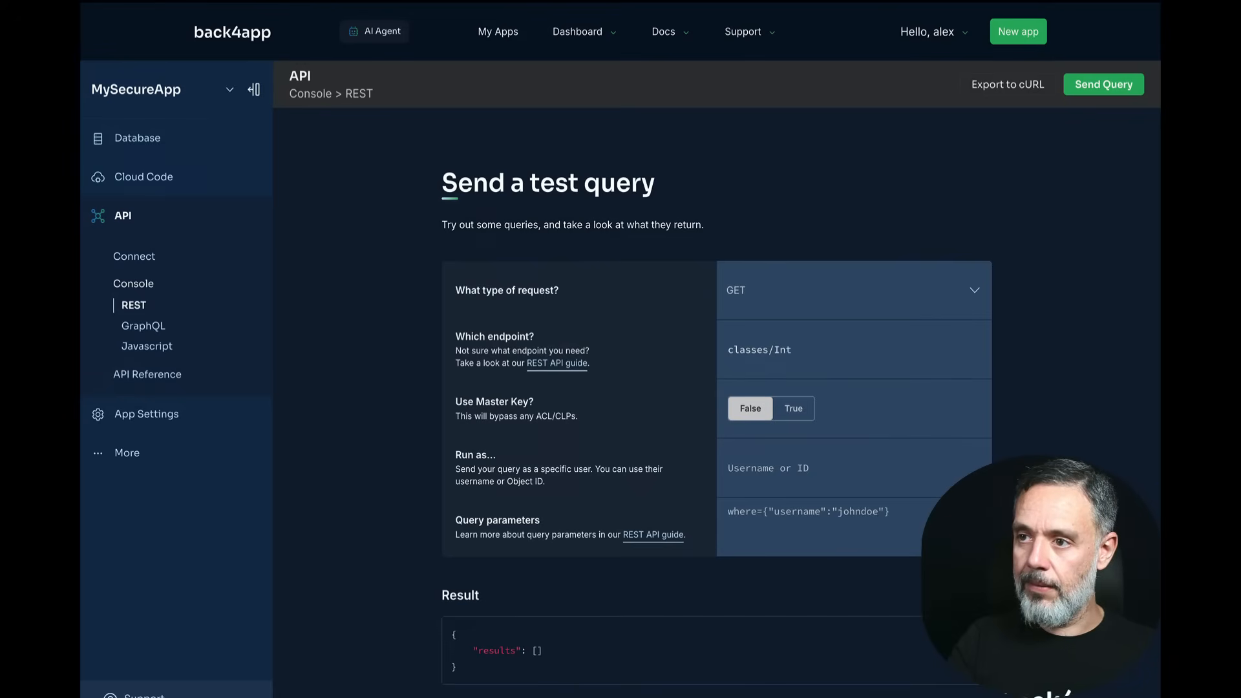
type("ernalM")
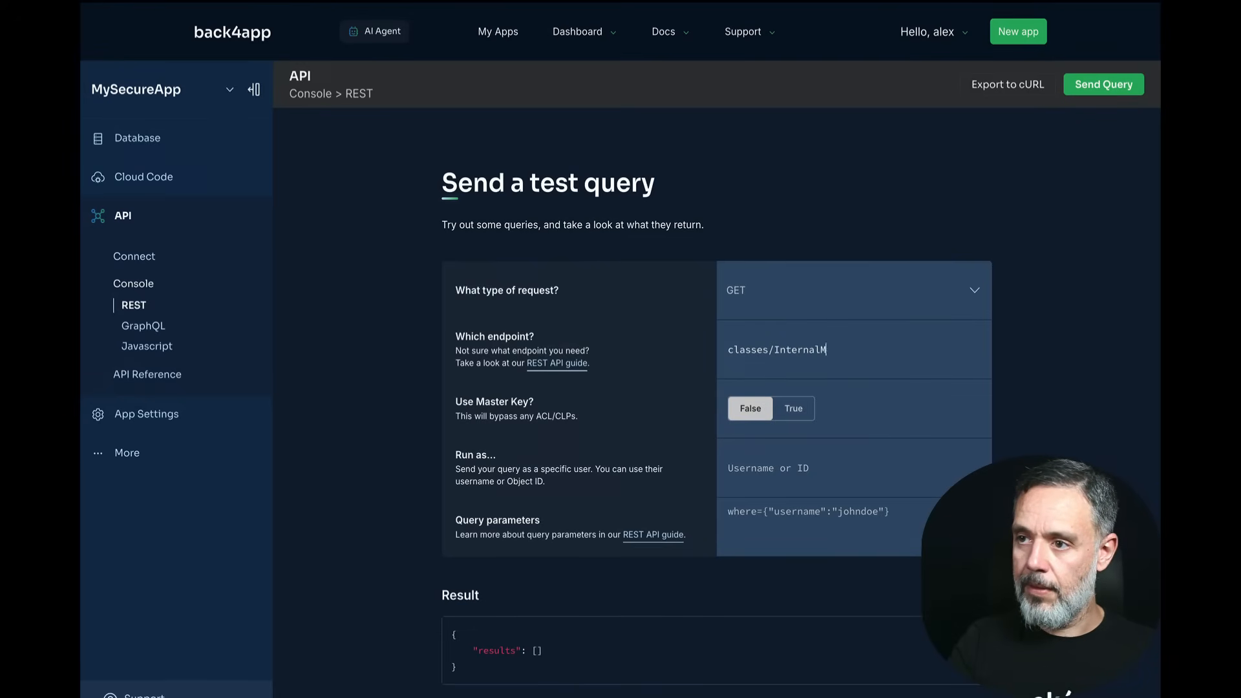
type("essage")
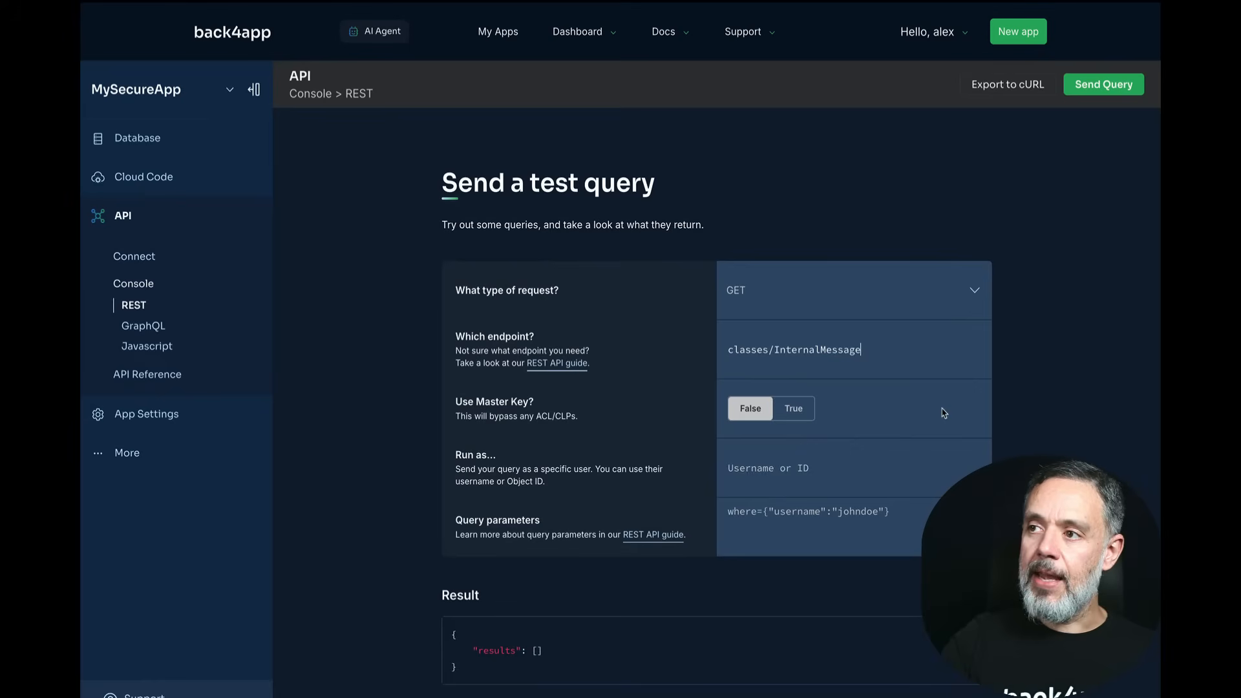
left_click(758, 464)
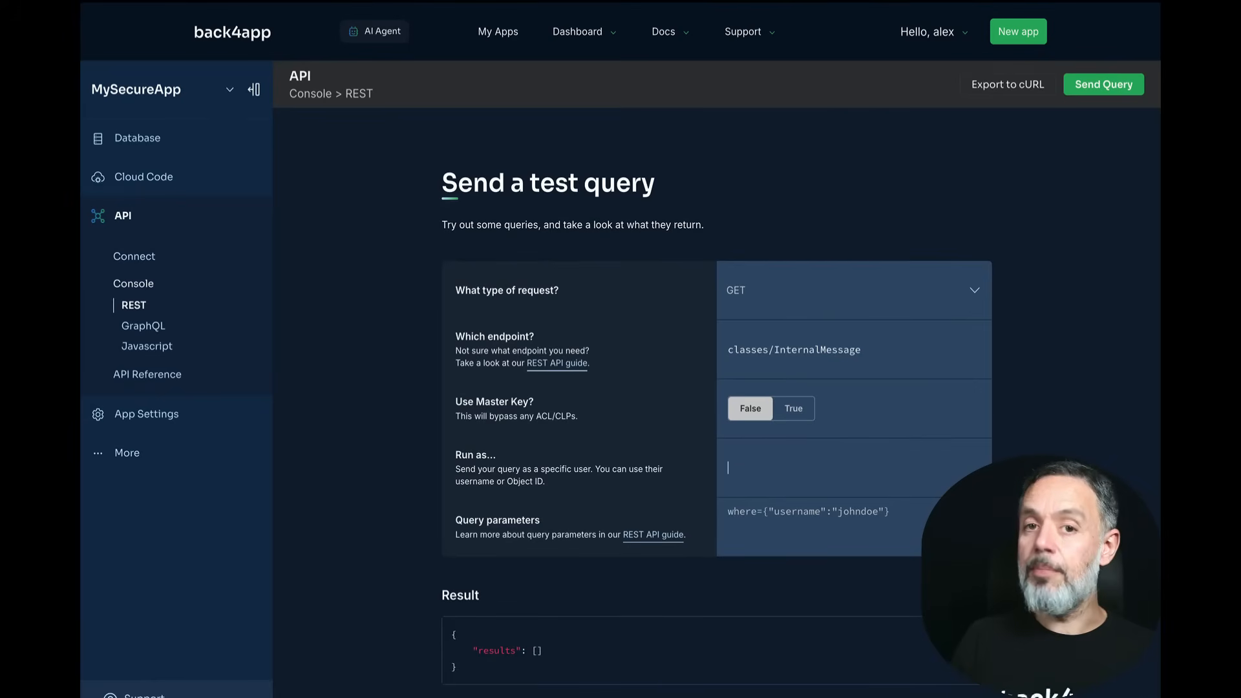
type("alex")
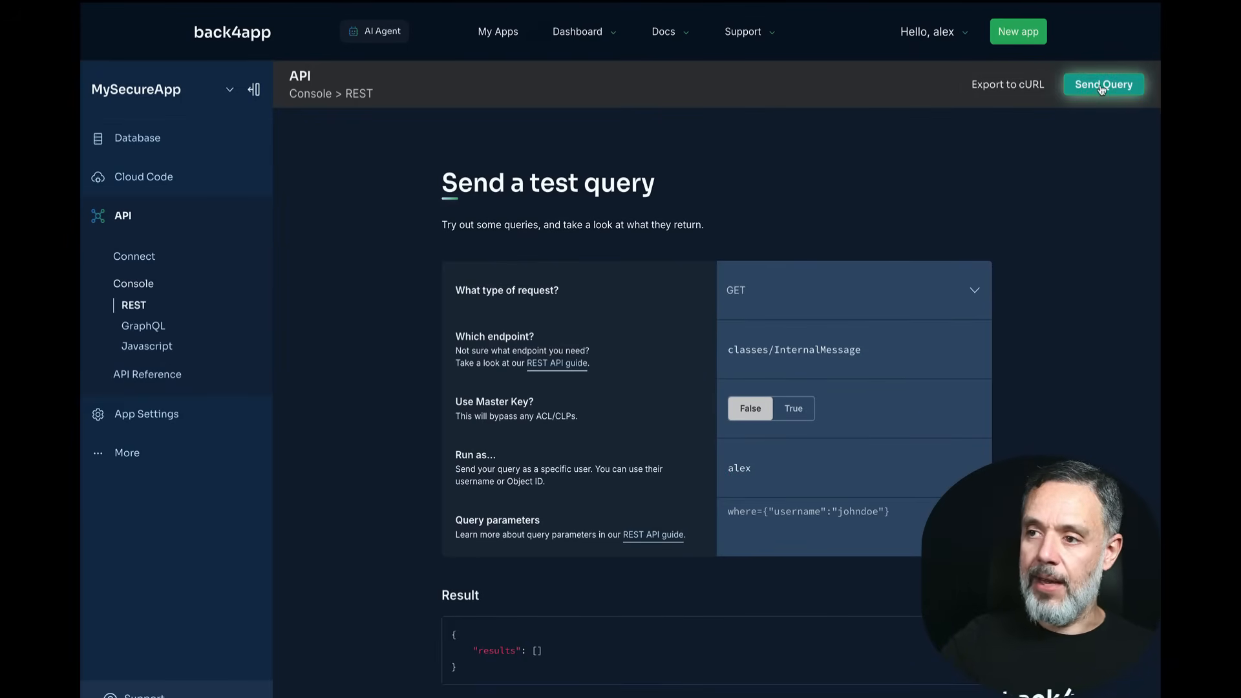
left_click(1101, 88)
scroll(1103, 175, "down", 15)
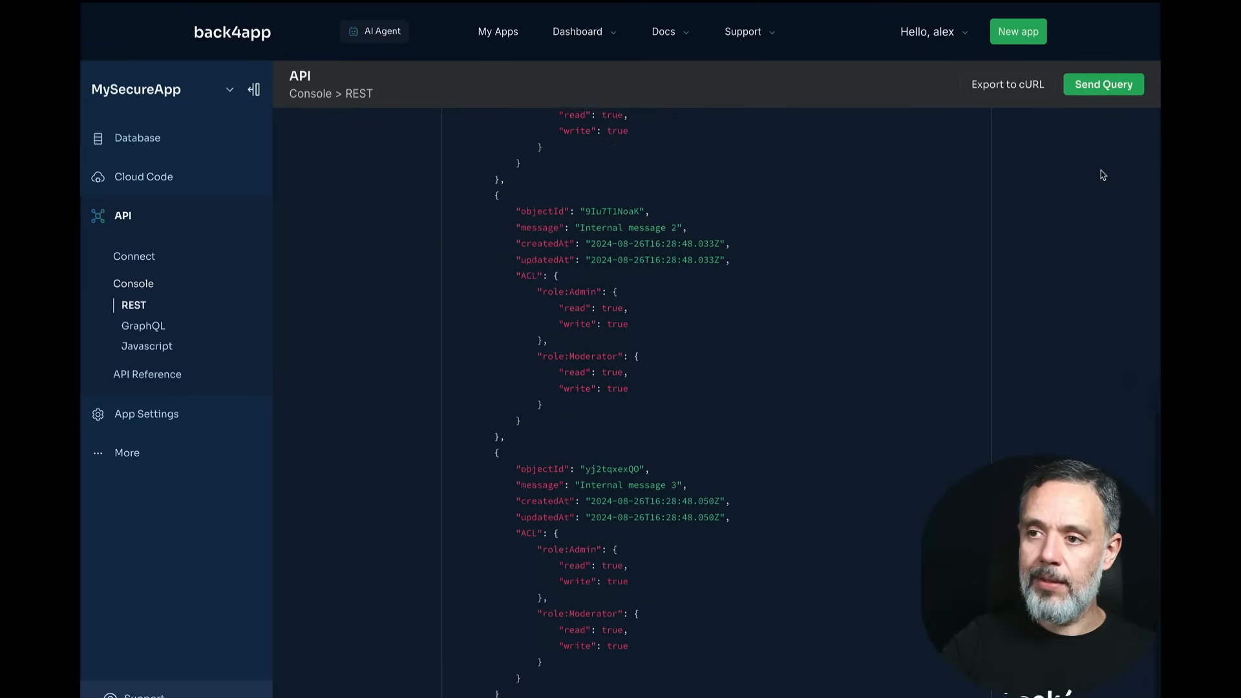
scroll(1102, 175, "up", 15)
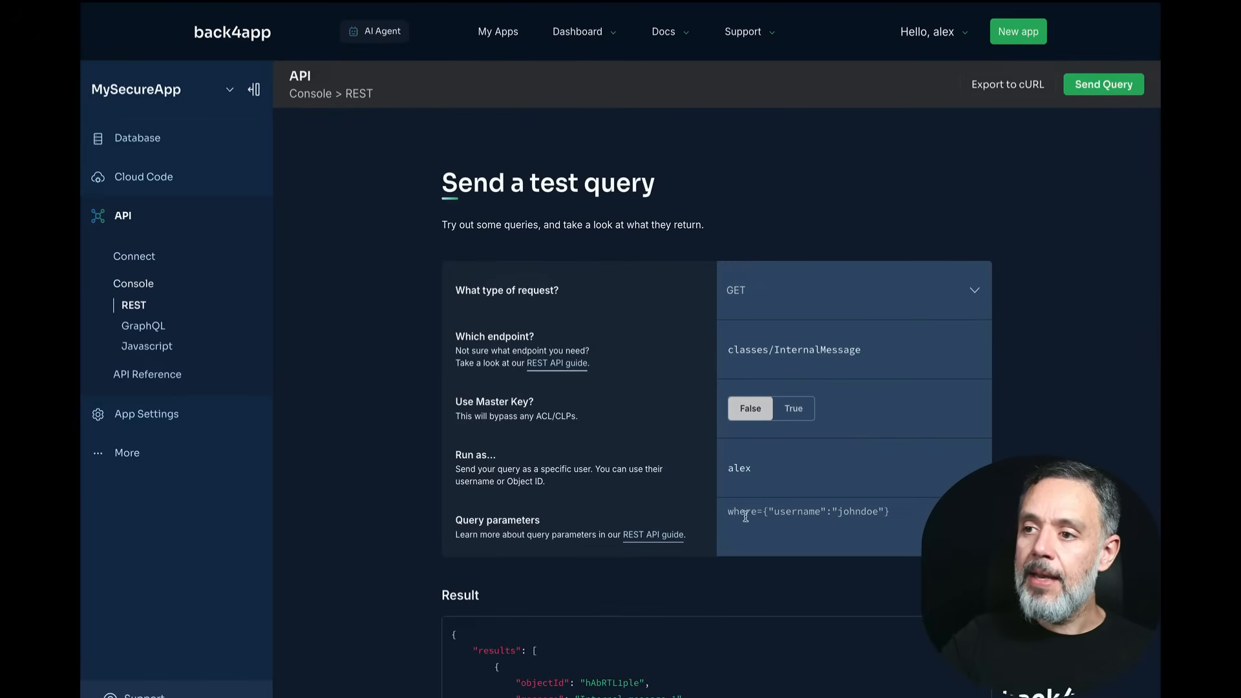
Step: Rerun the classes/InternalMessage query as a second test user and review the results
left_click(748, 476)
double_click(748, 476)
type("char")
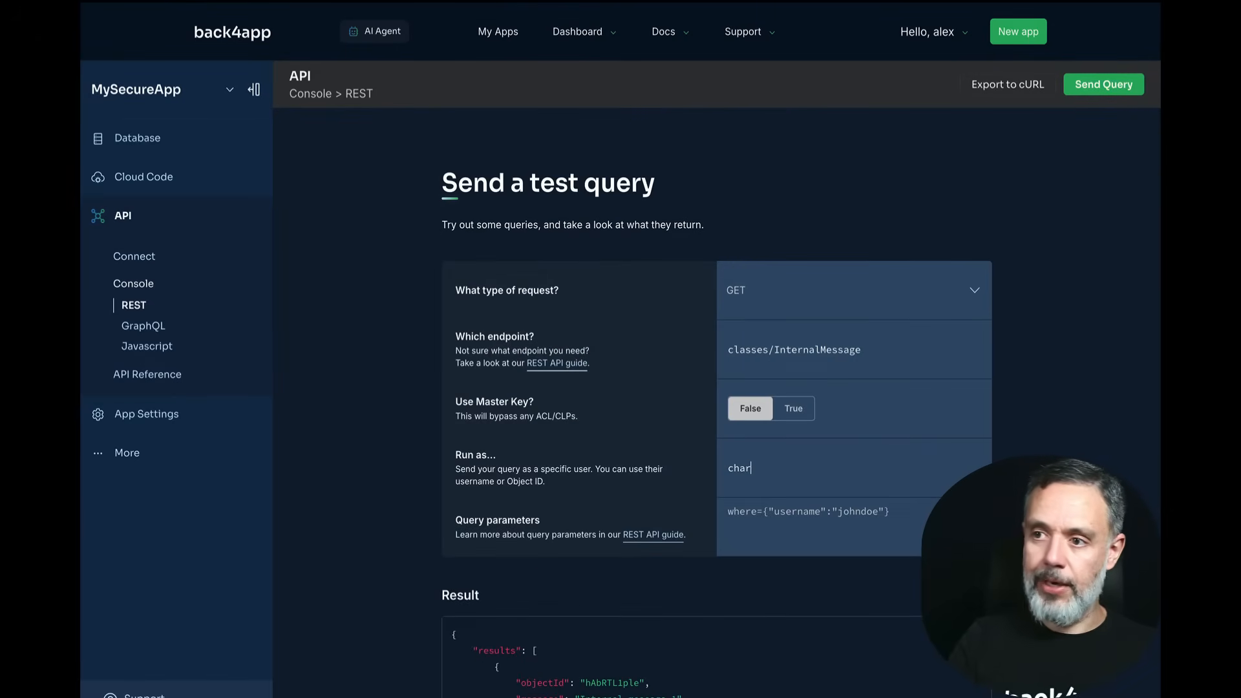
type("les")
left_click(1106, 92)
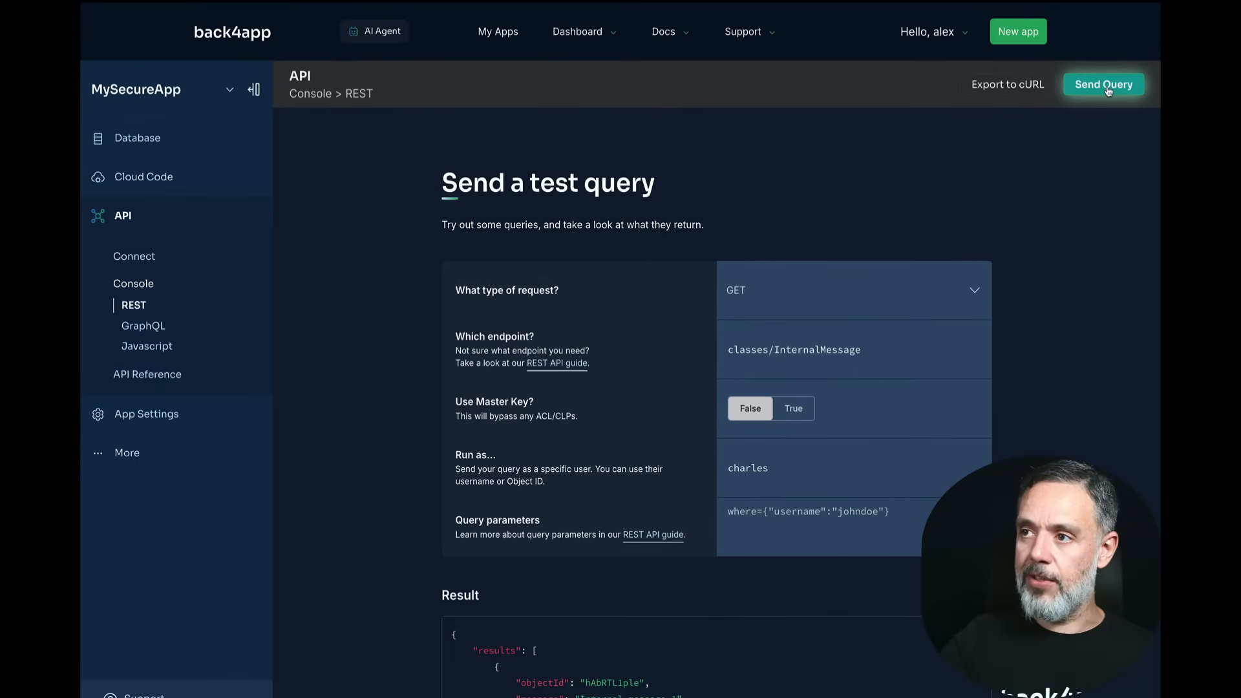
scroll(1106, 197, "down", 12)
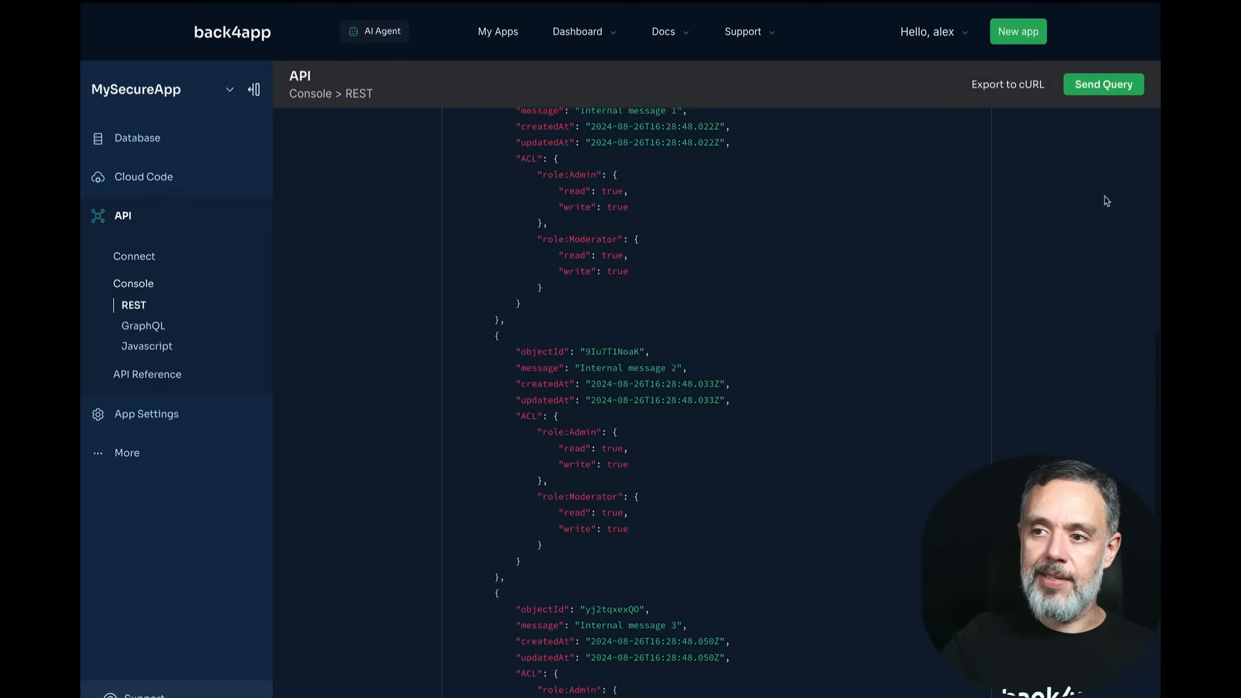
scroll(1107, 201, "up", 9)
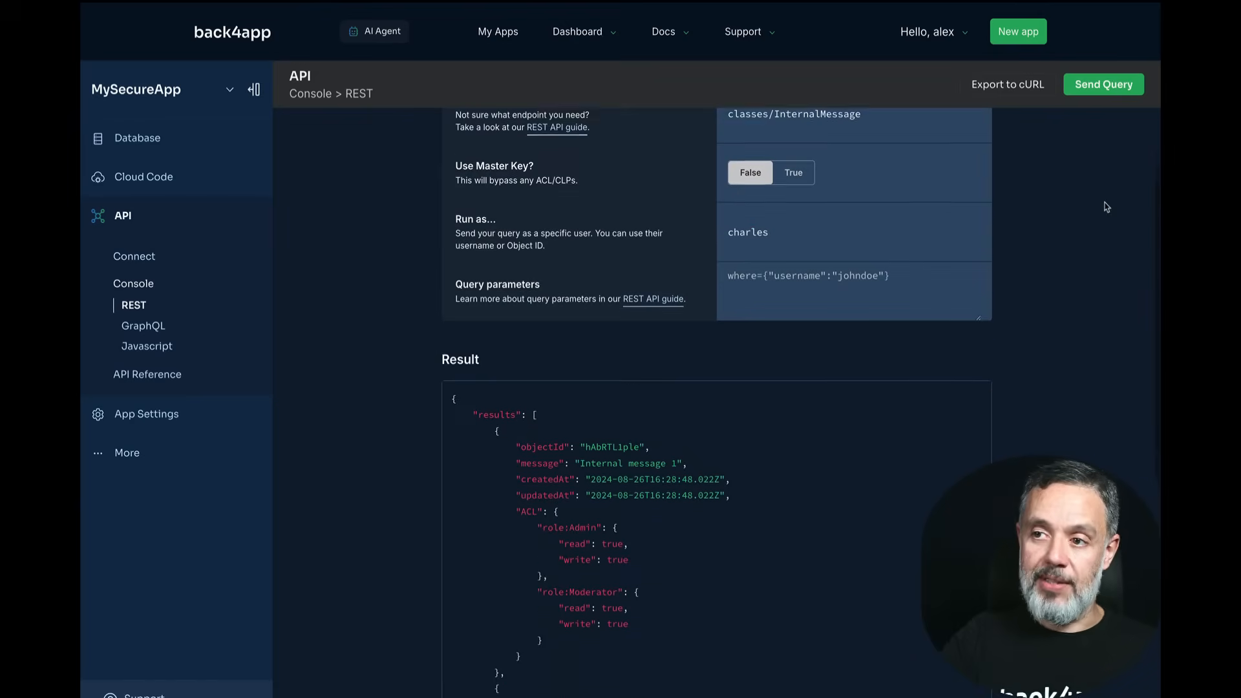
double_click(743, 303)
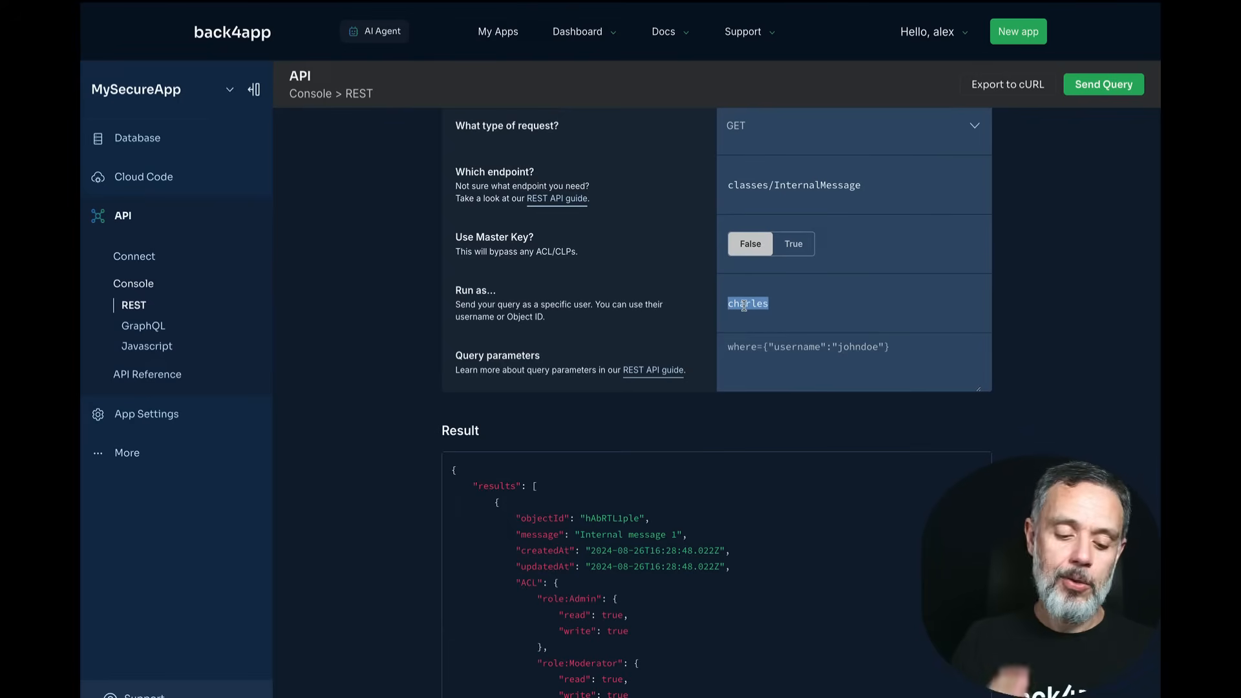
Step: Resend the classes/InternalMessage query with a third test user as Run as
type("alysson")
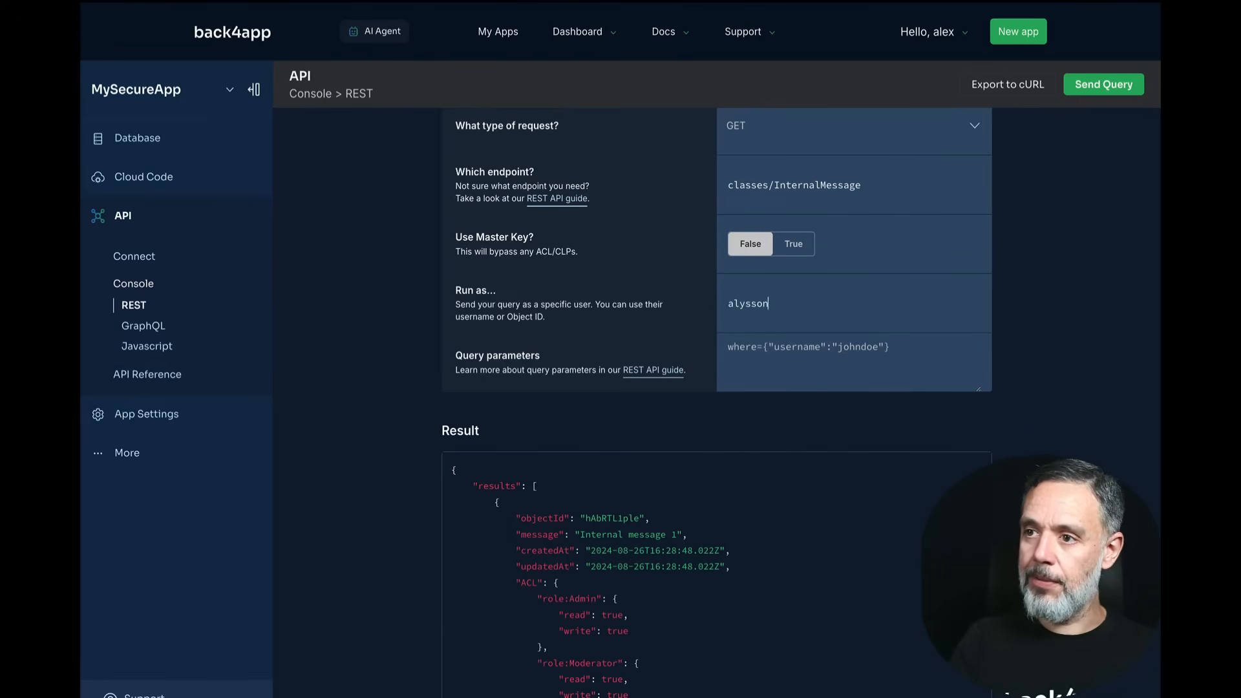
left_click(1102, 86)
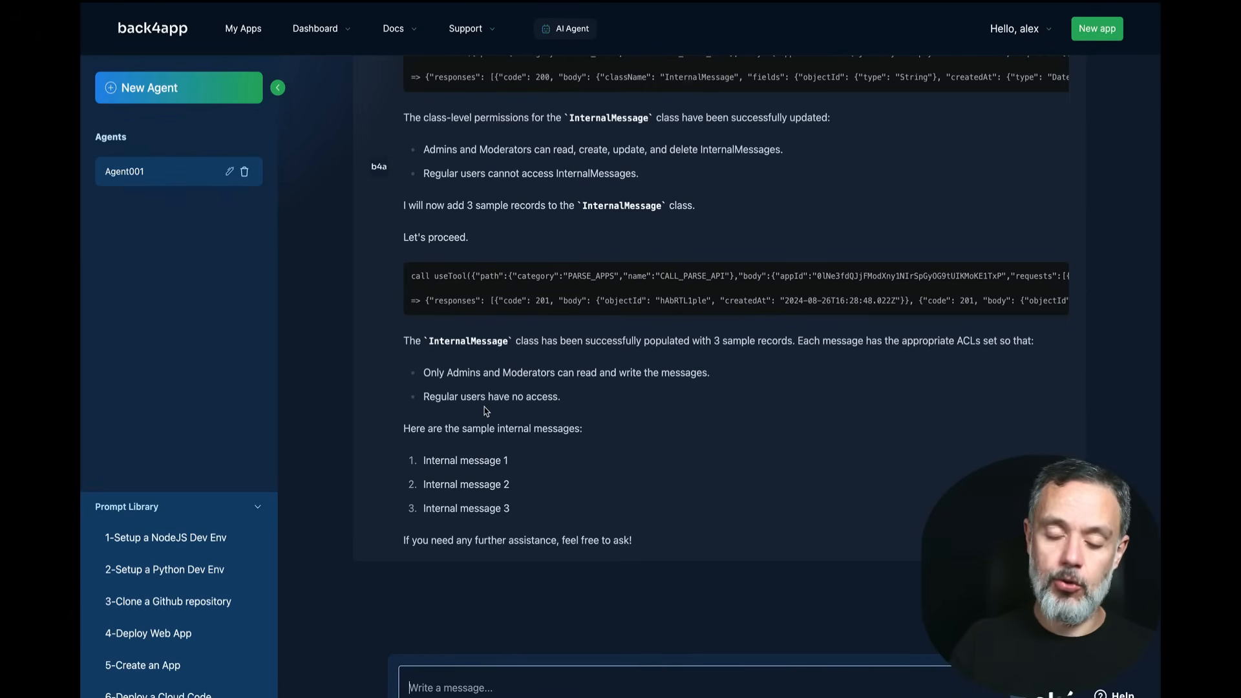
Step: Request an admin-only retrieveMessage function that errors for Regulars and Moderators, deployed to the app
type("I")
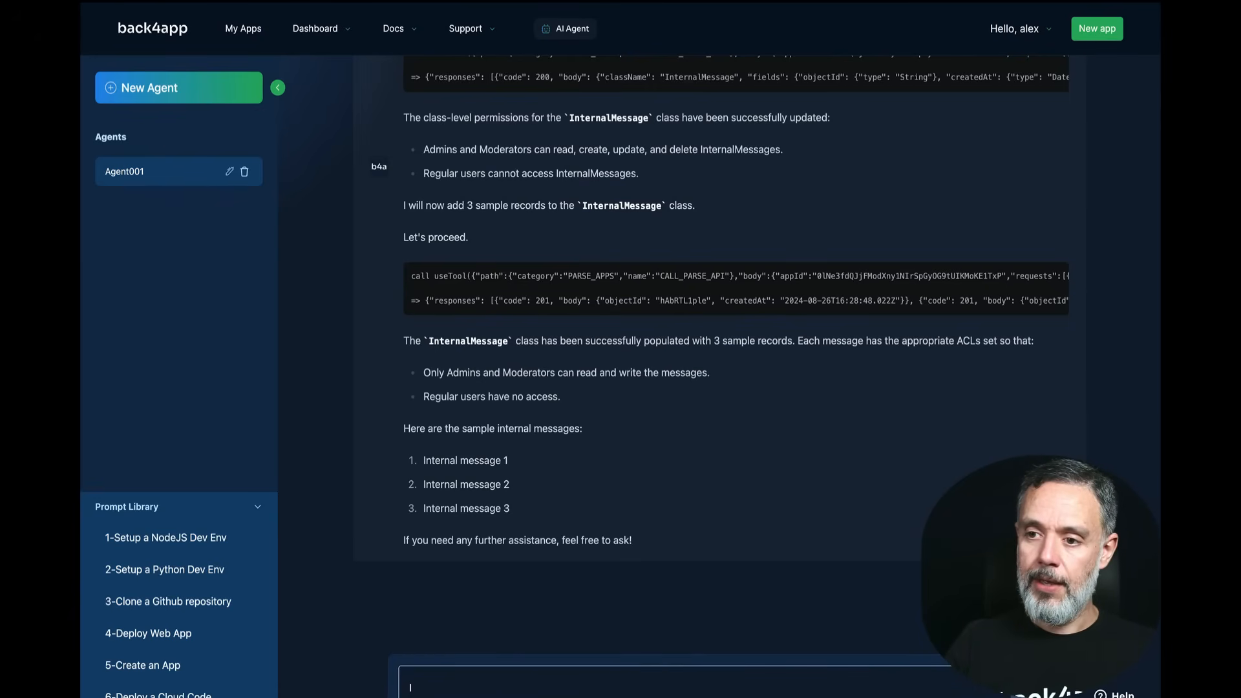
key("BackSpace")
type("In this Ap")
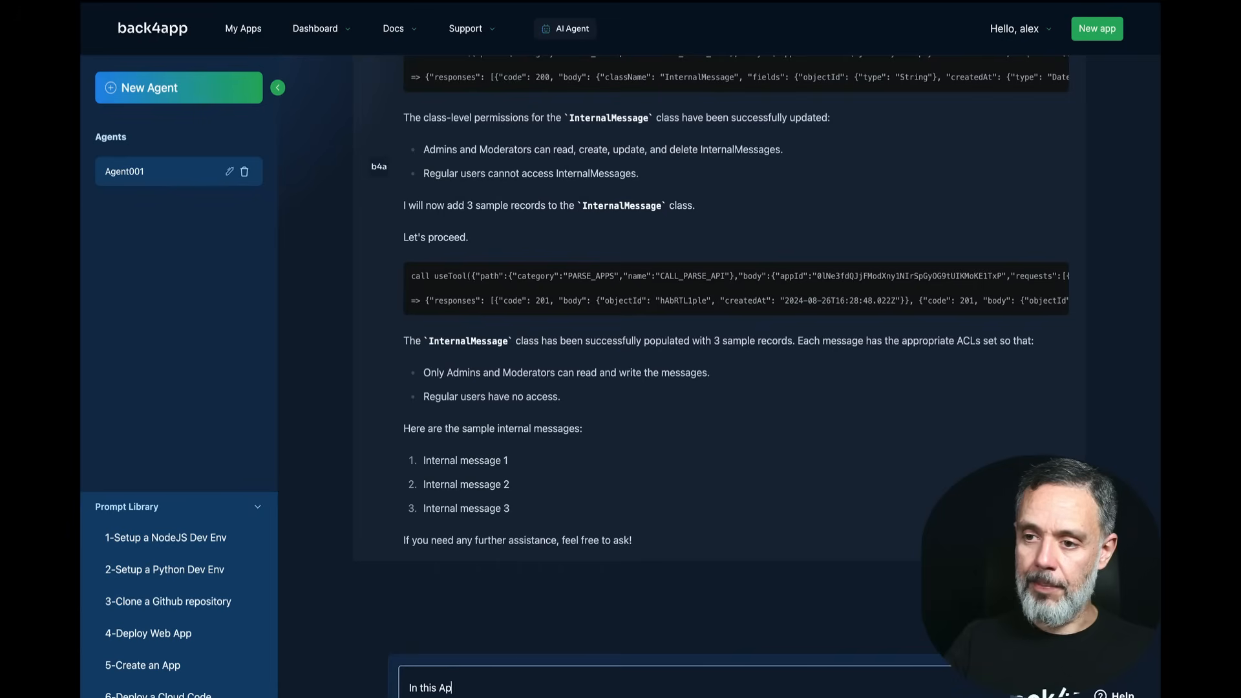
type("p please c")
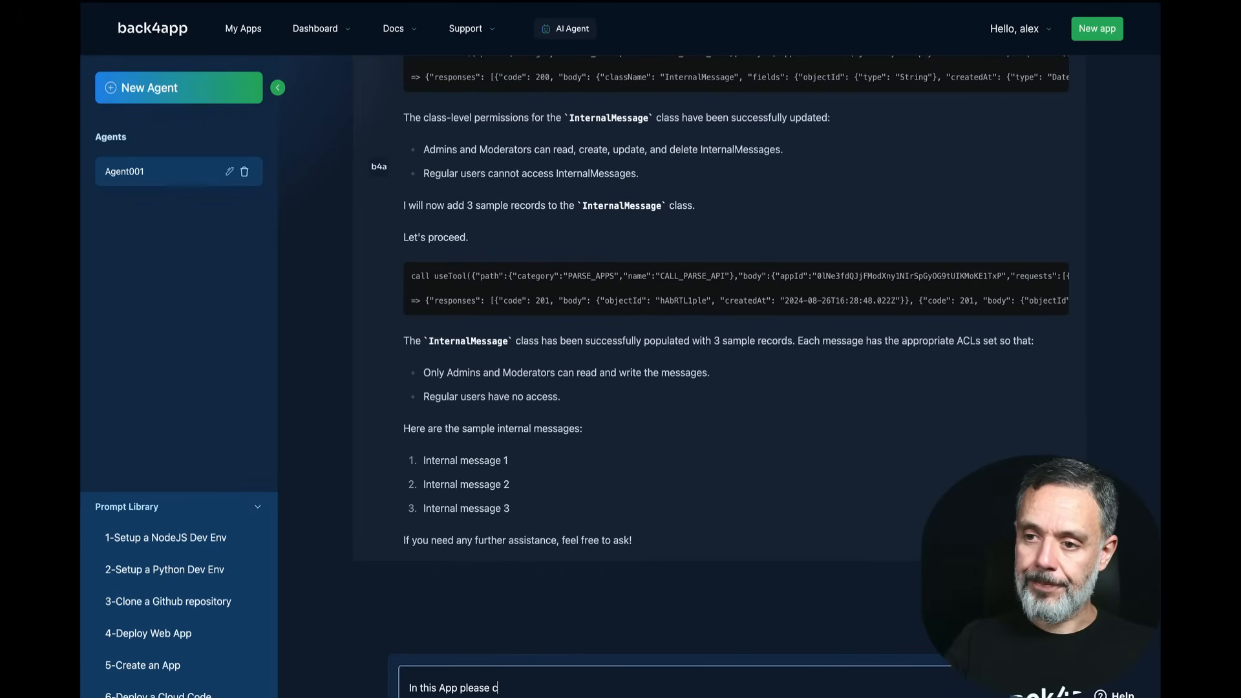
type("reate a Cloud C")
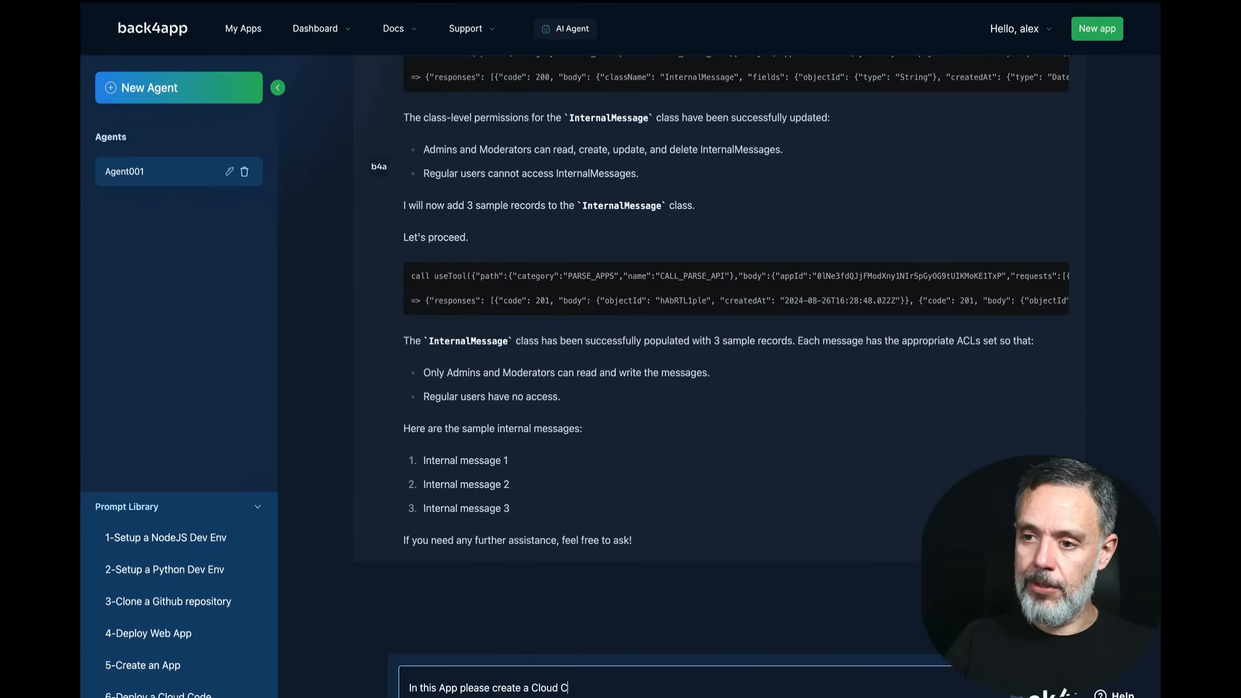
type("ode Function na")
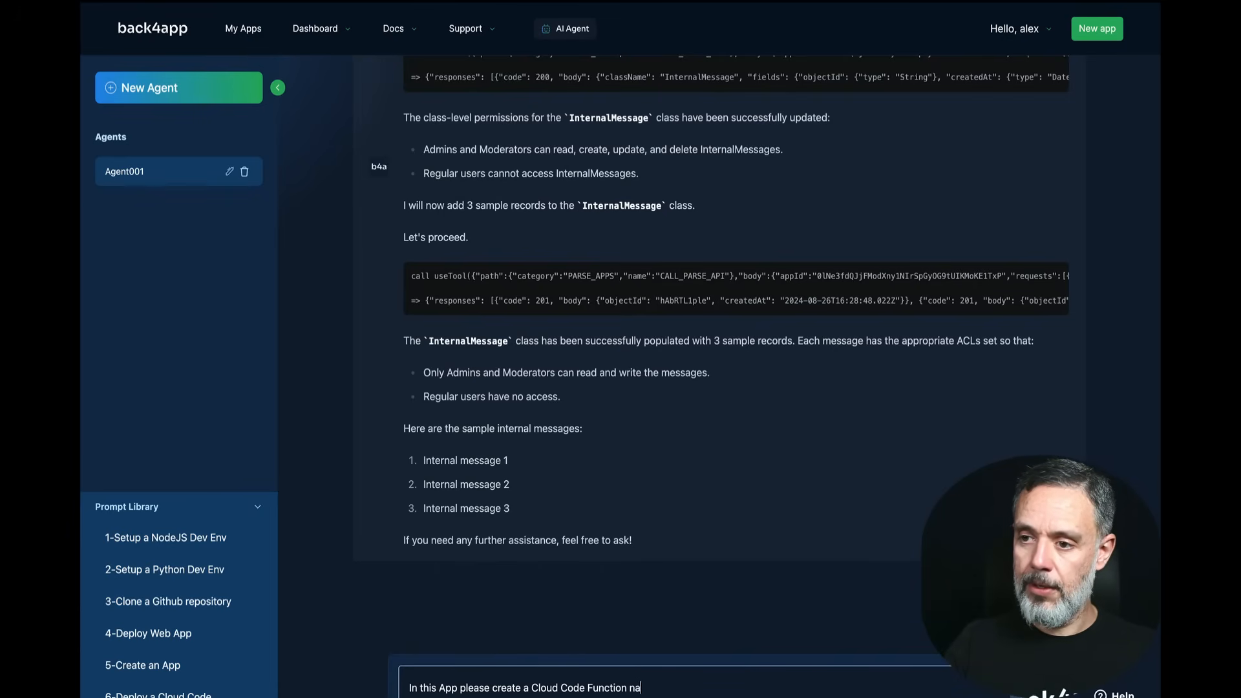
type("med \"retriev")
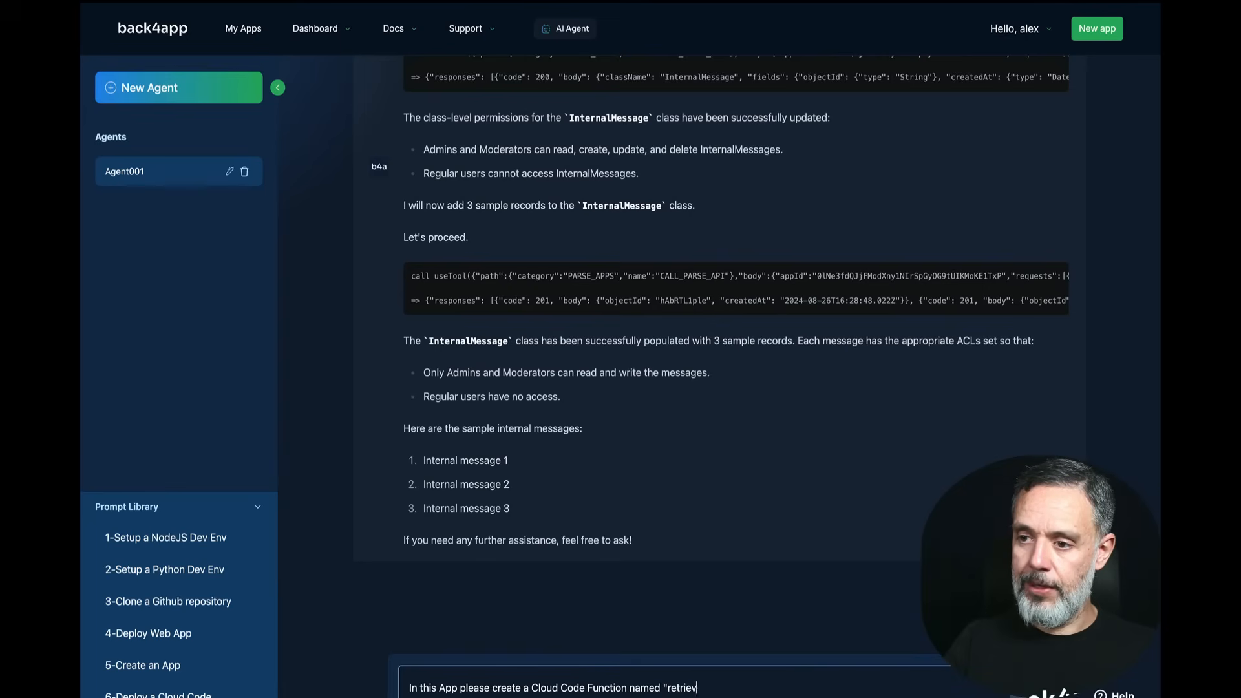
type("eMessage\"")
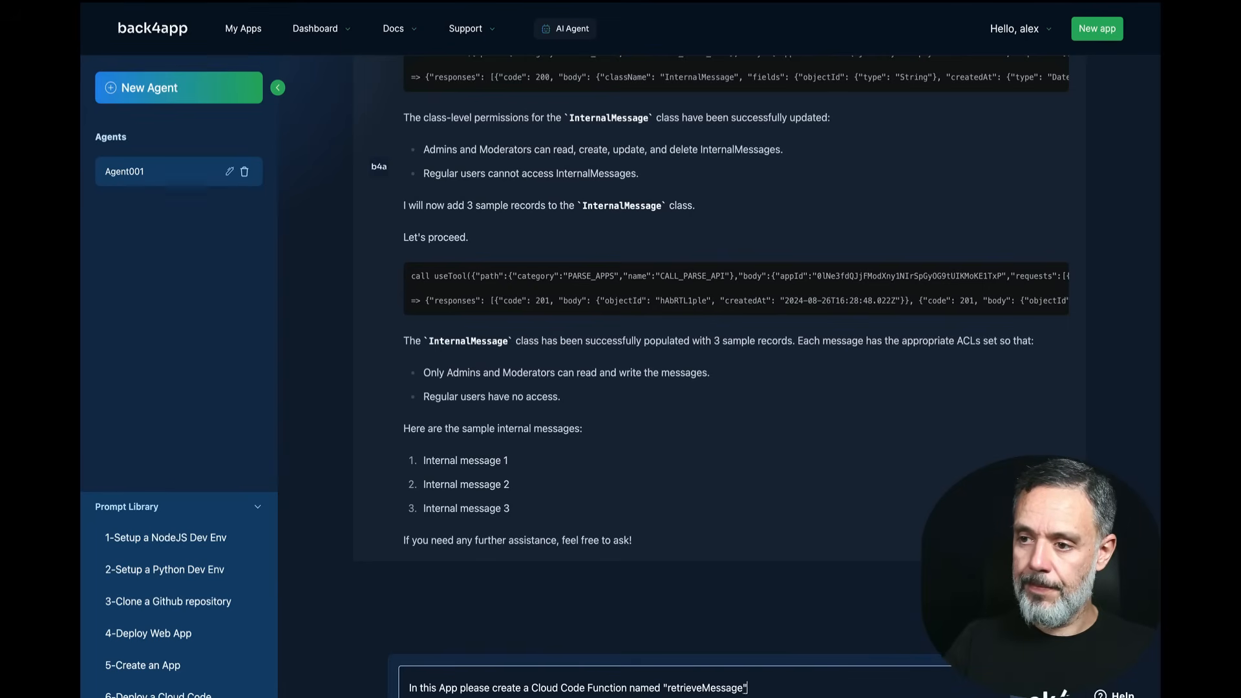
type(" that retrei")
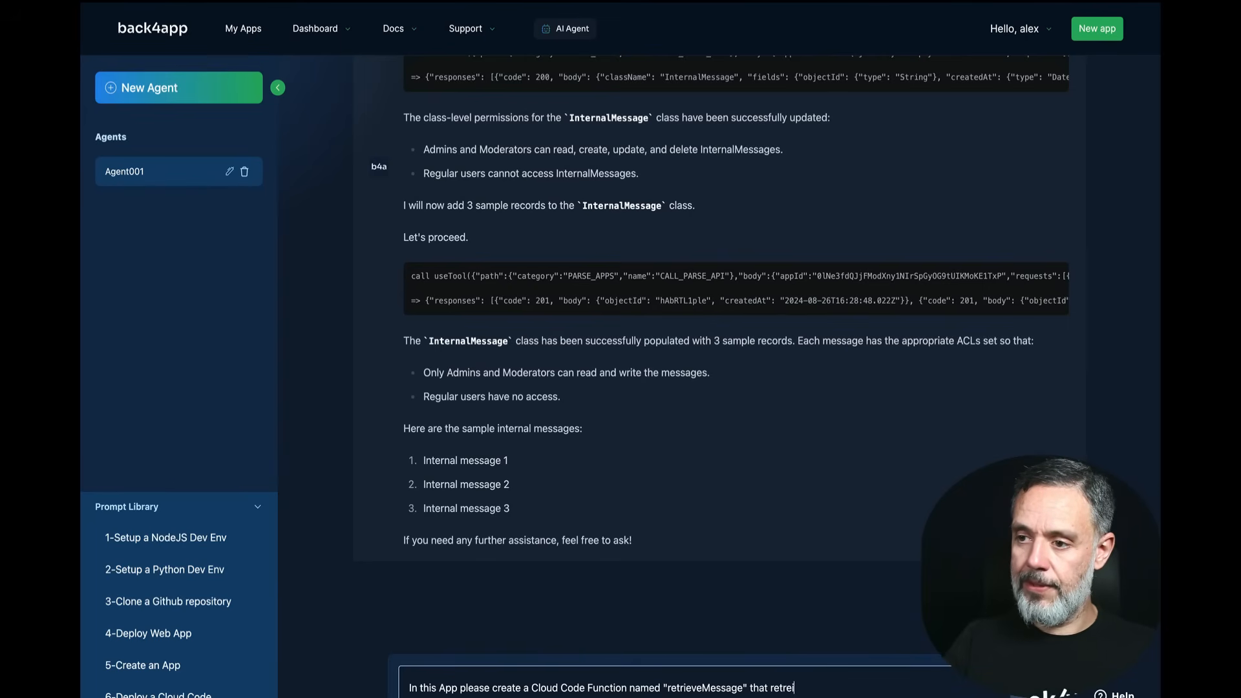
type("ves the")
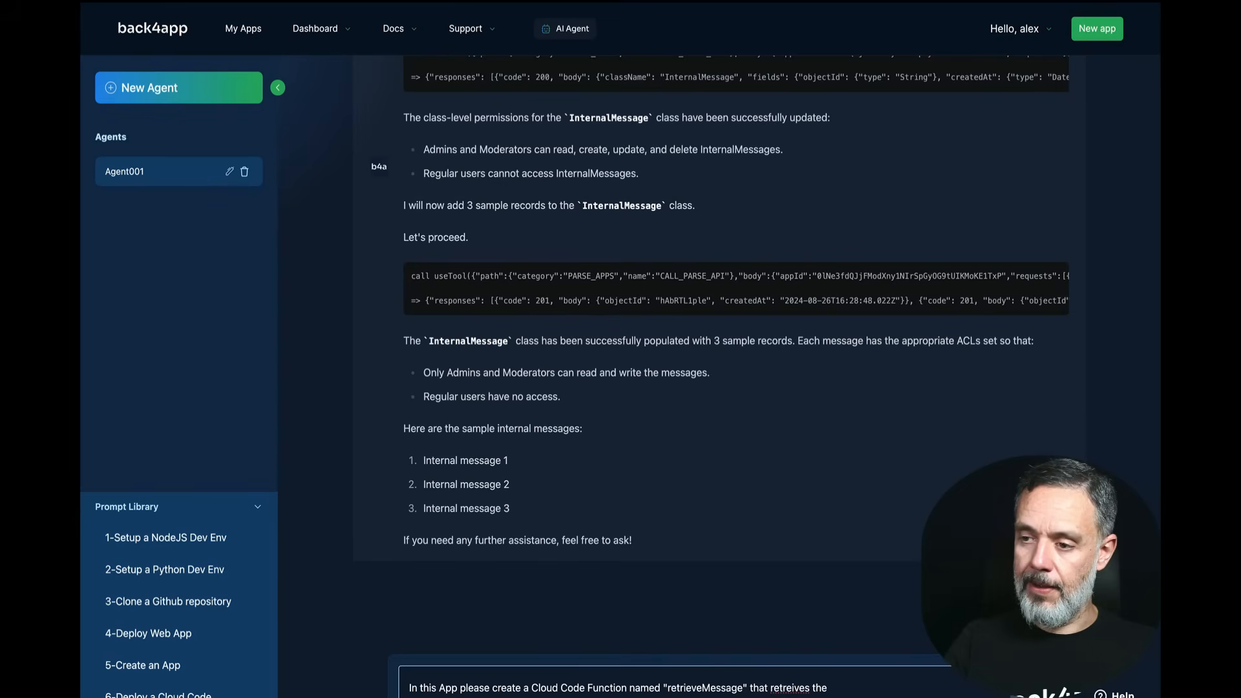
type(" news")
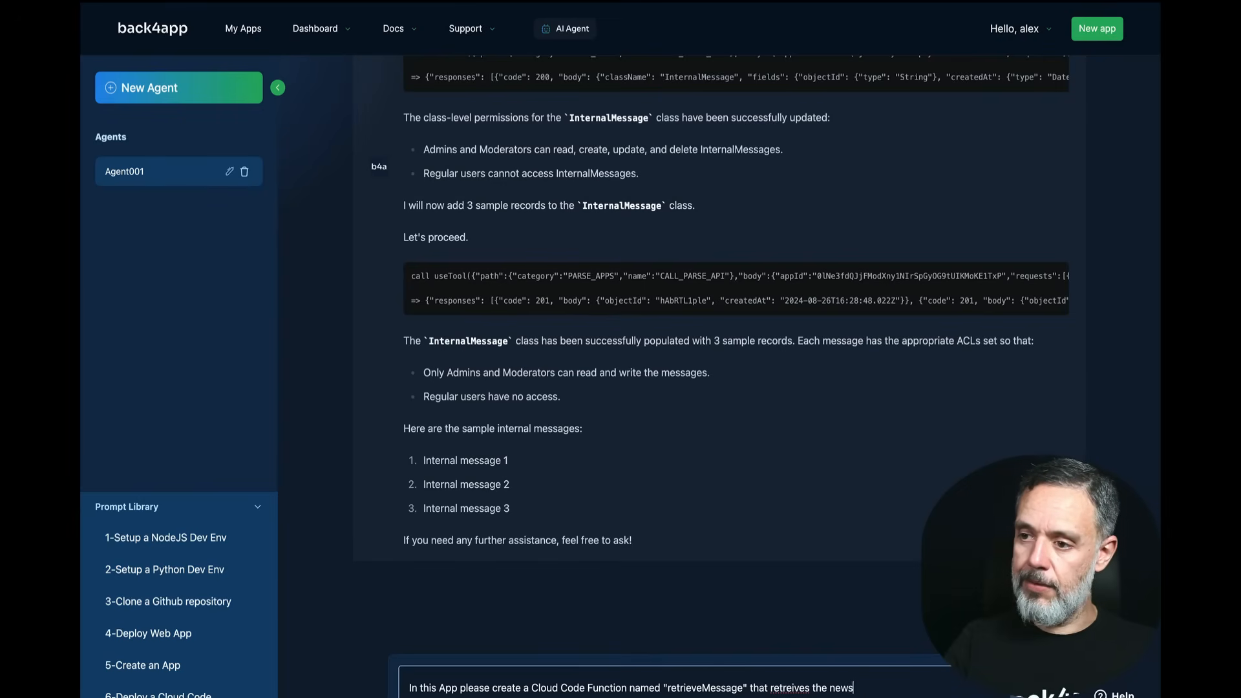
key("BackSpace")
type("est Int")
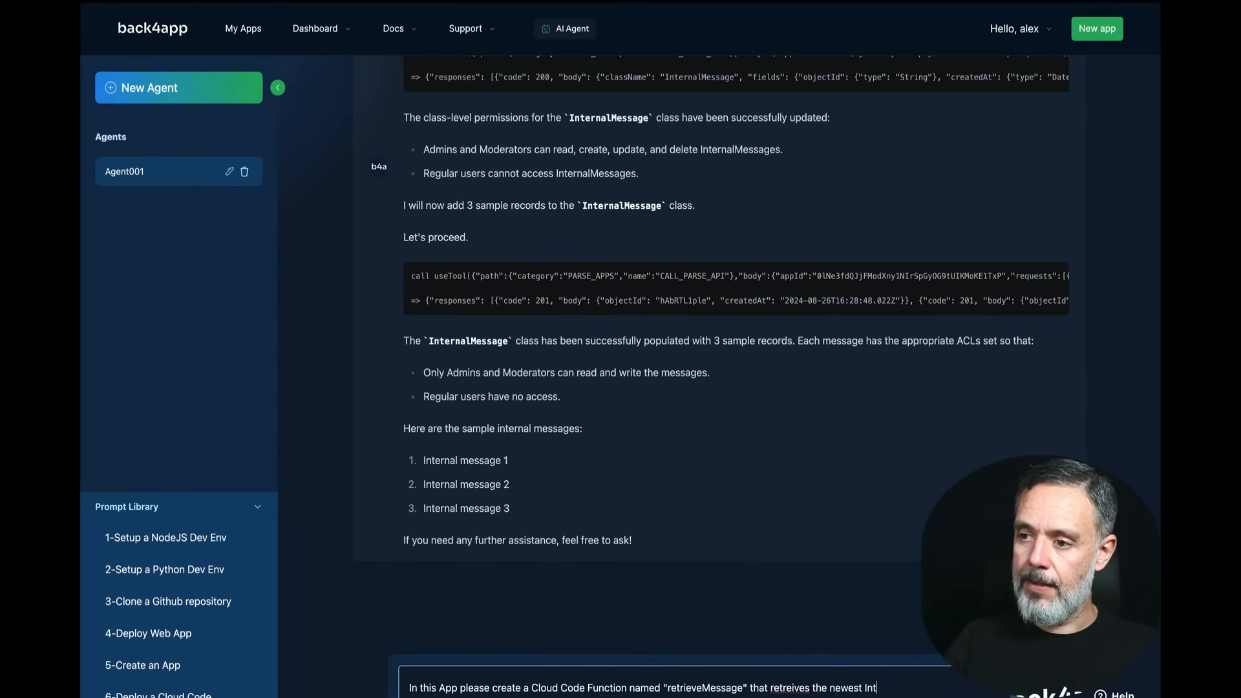
type("ern")
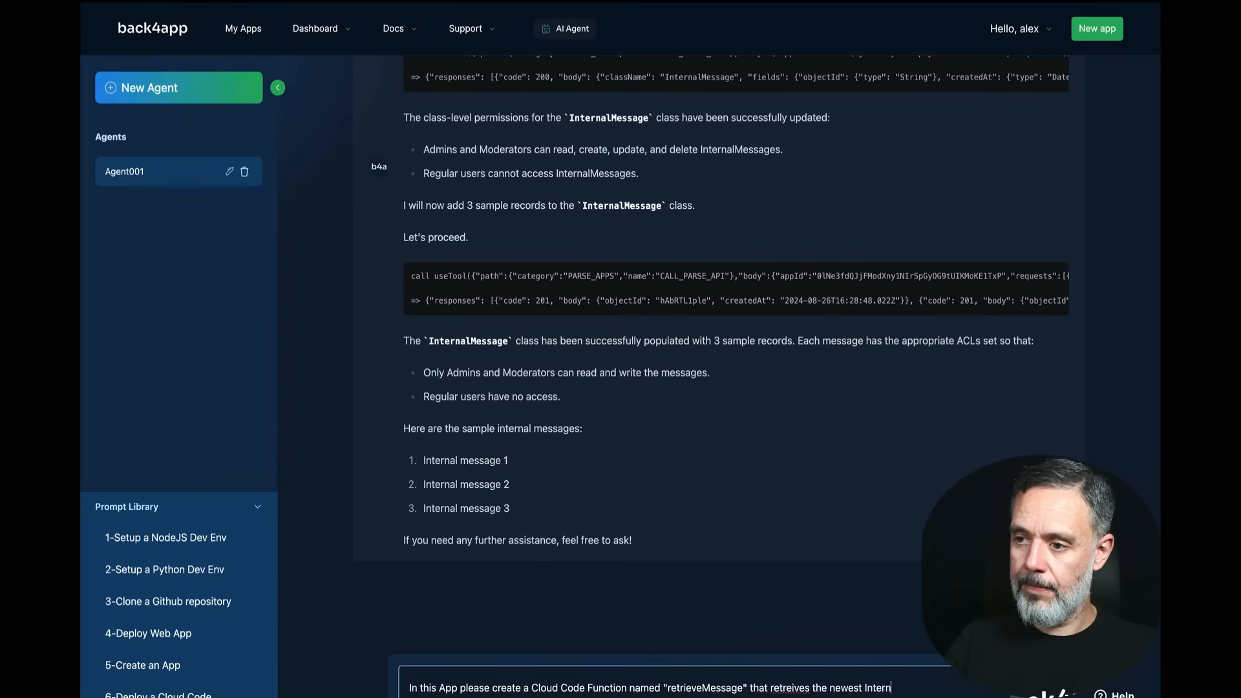
type("alMessage>")
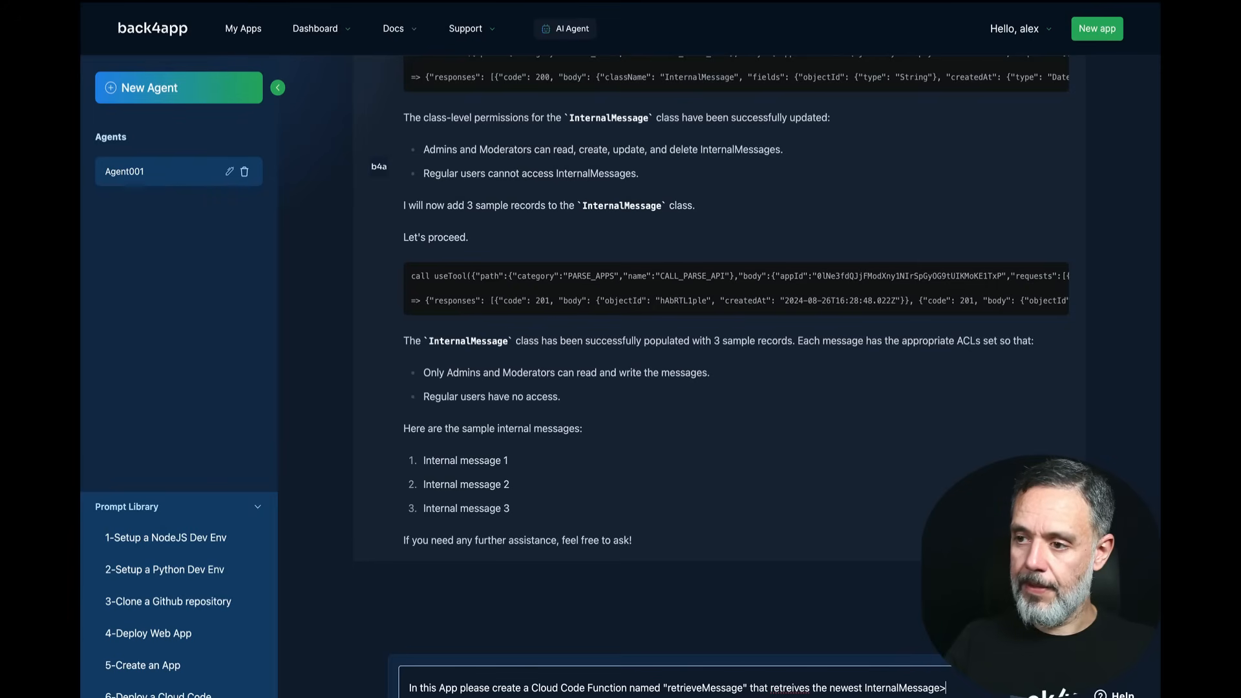
type(". Thi")
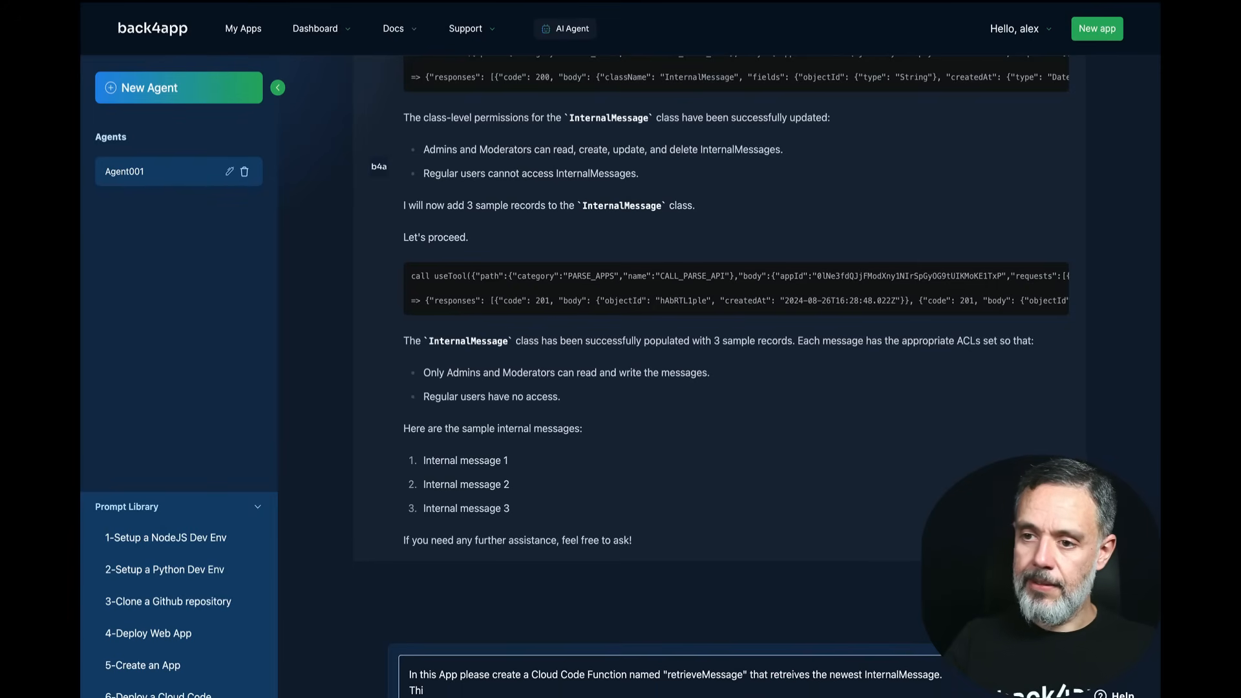
type("s Clou")
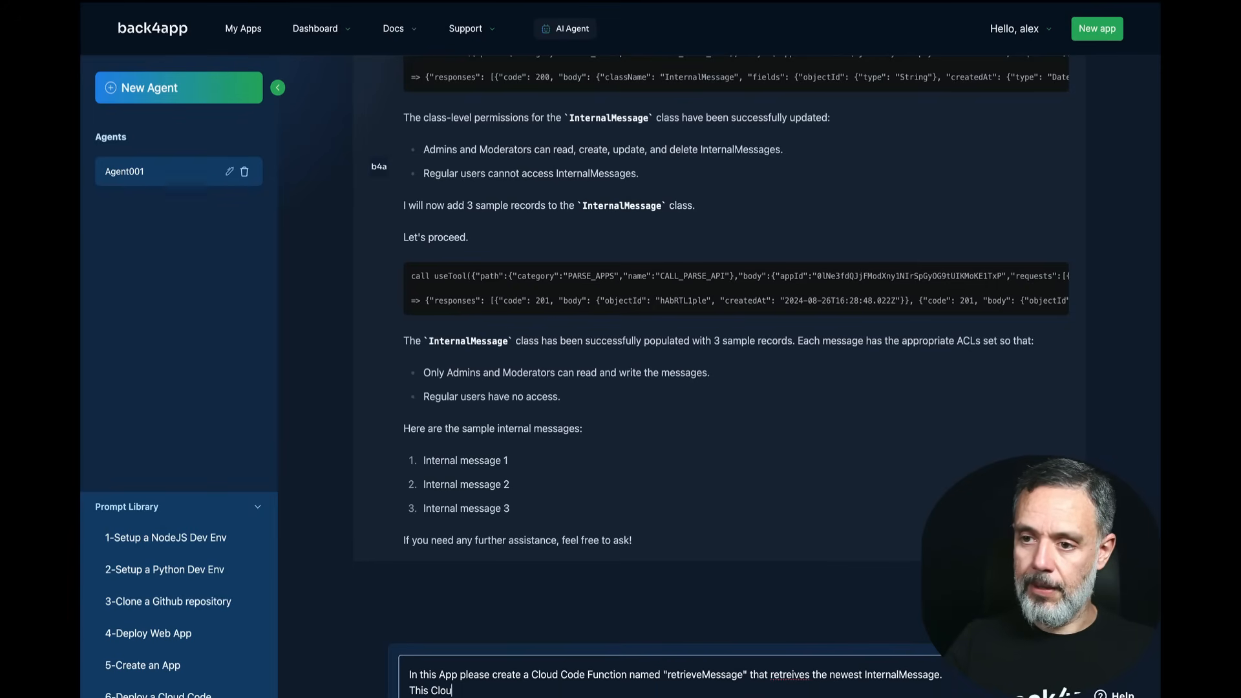
type("d Code Fucntion")
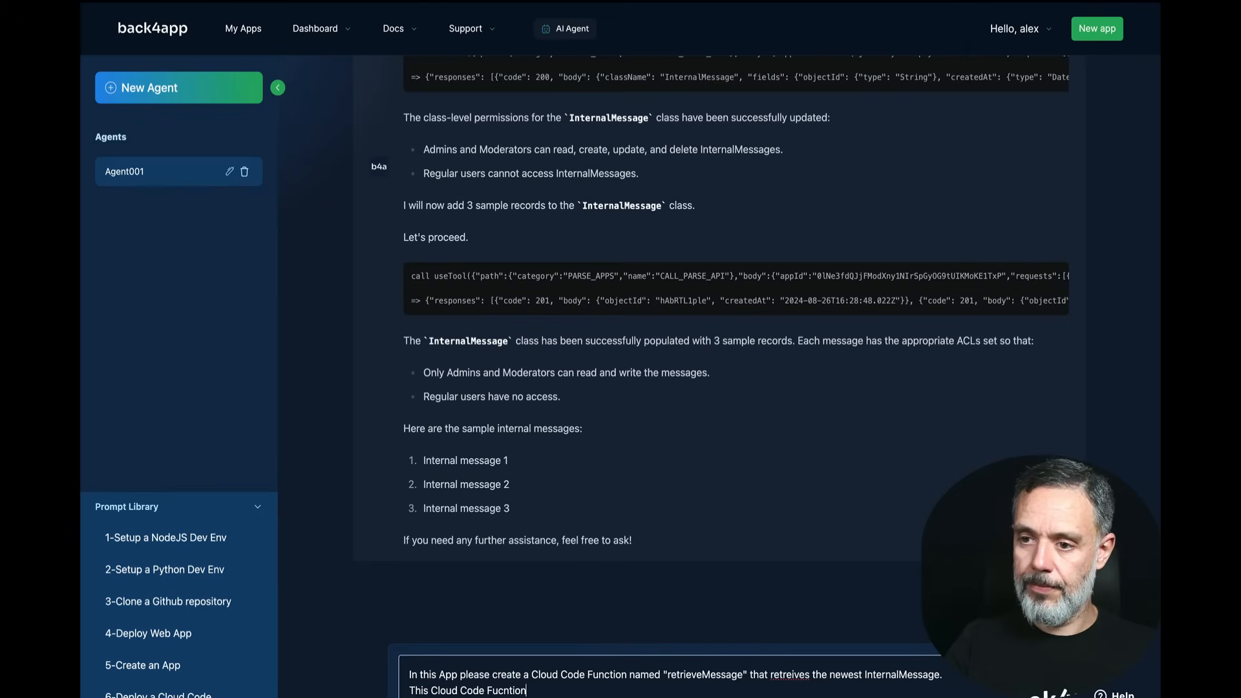
type(" should be only ")
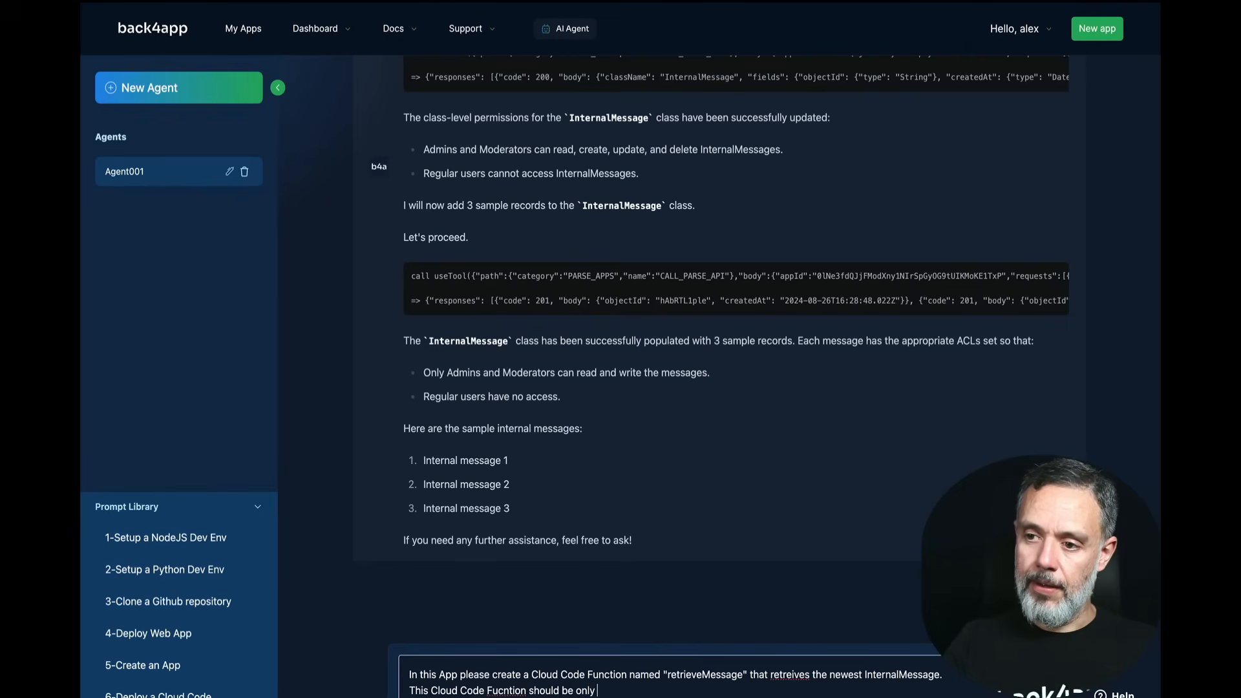
type("b")
type("e al")
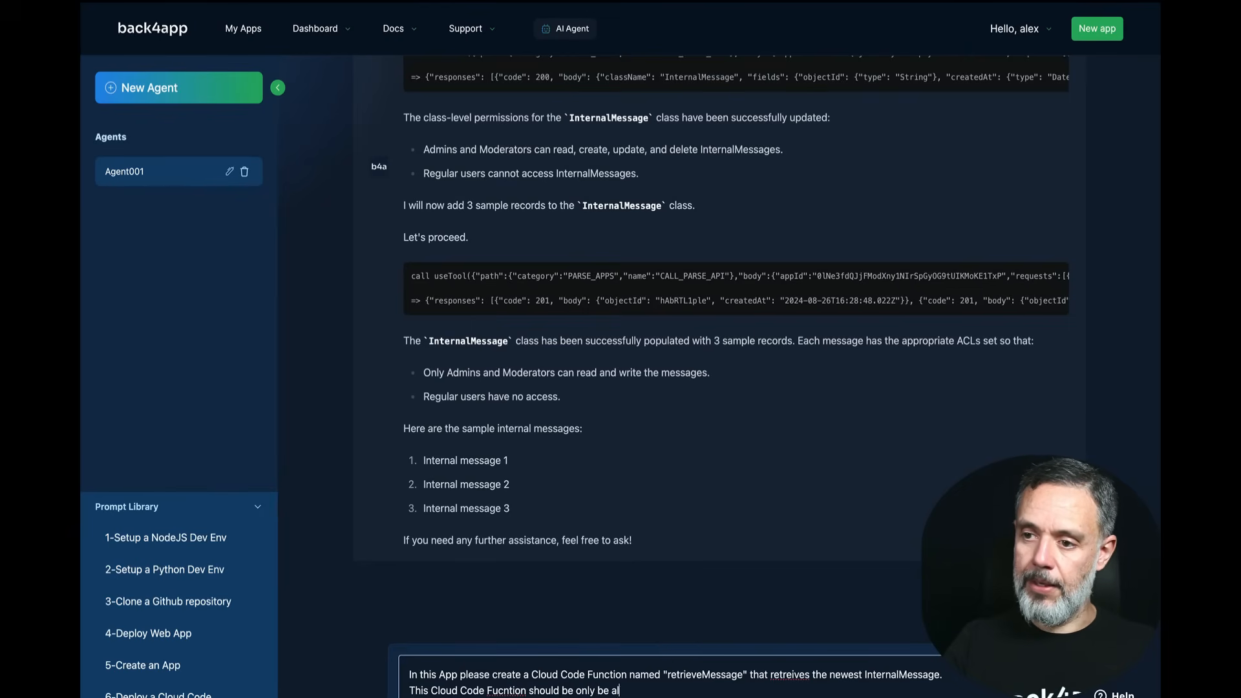
type("lowed to be cal")
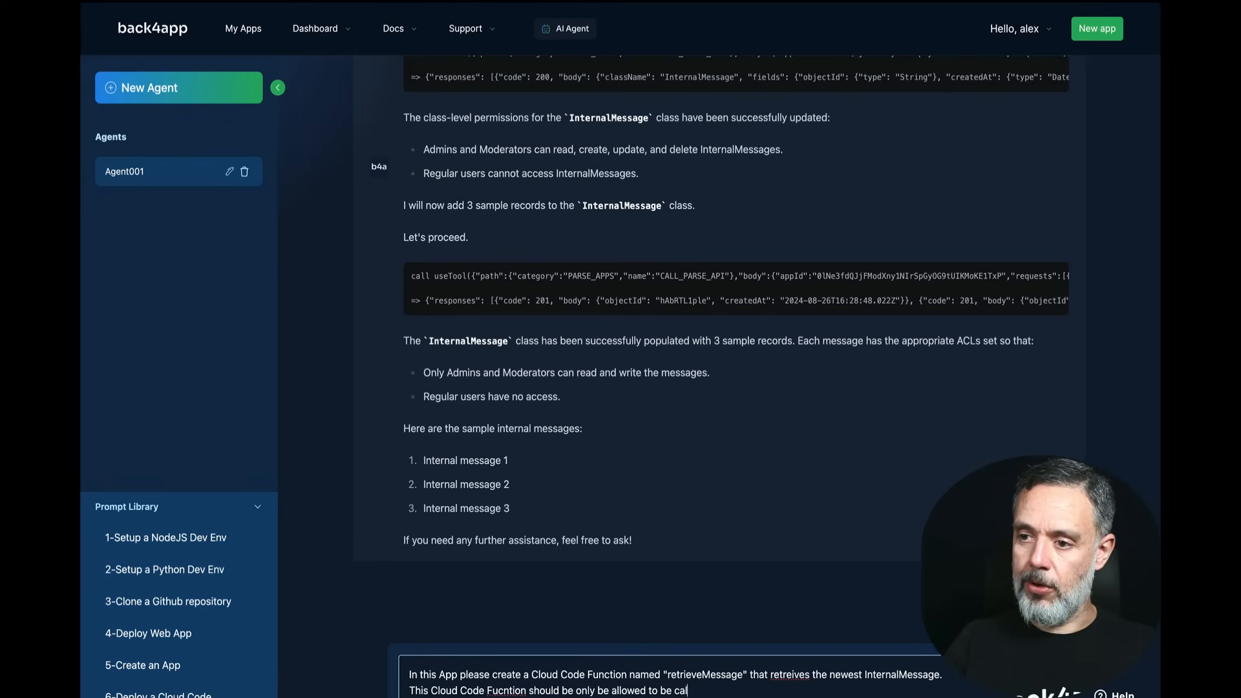
type("led by ")
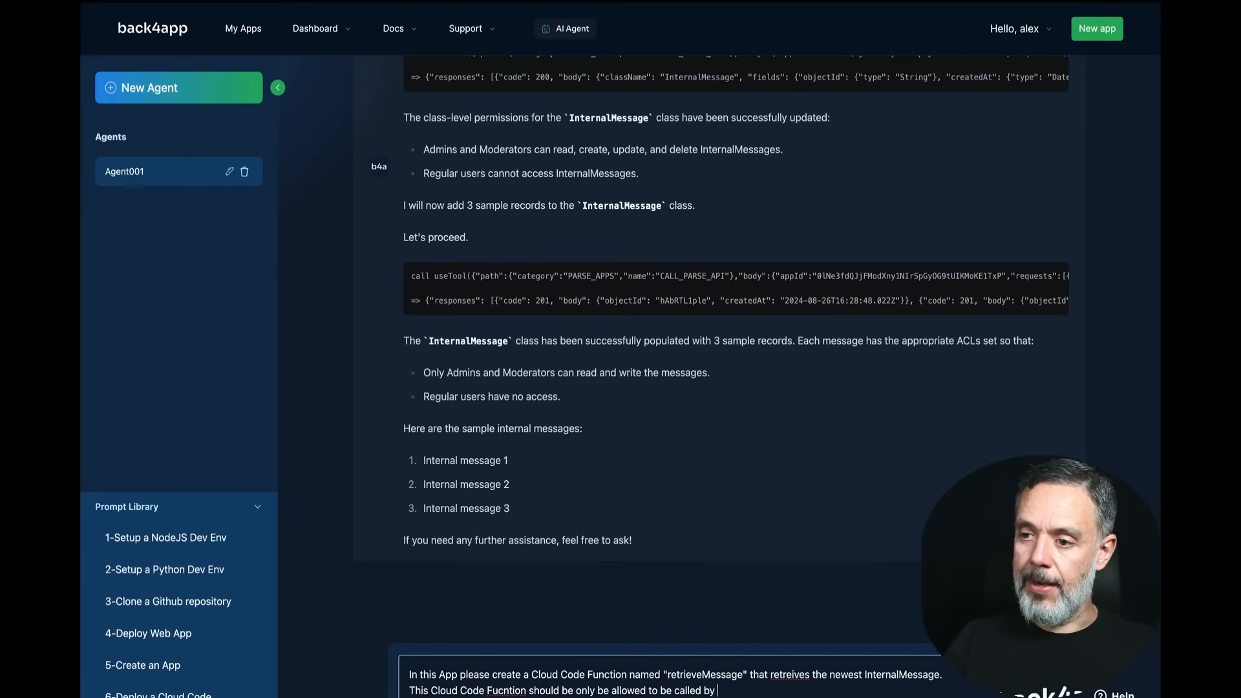
type("Admins.")
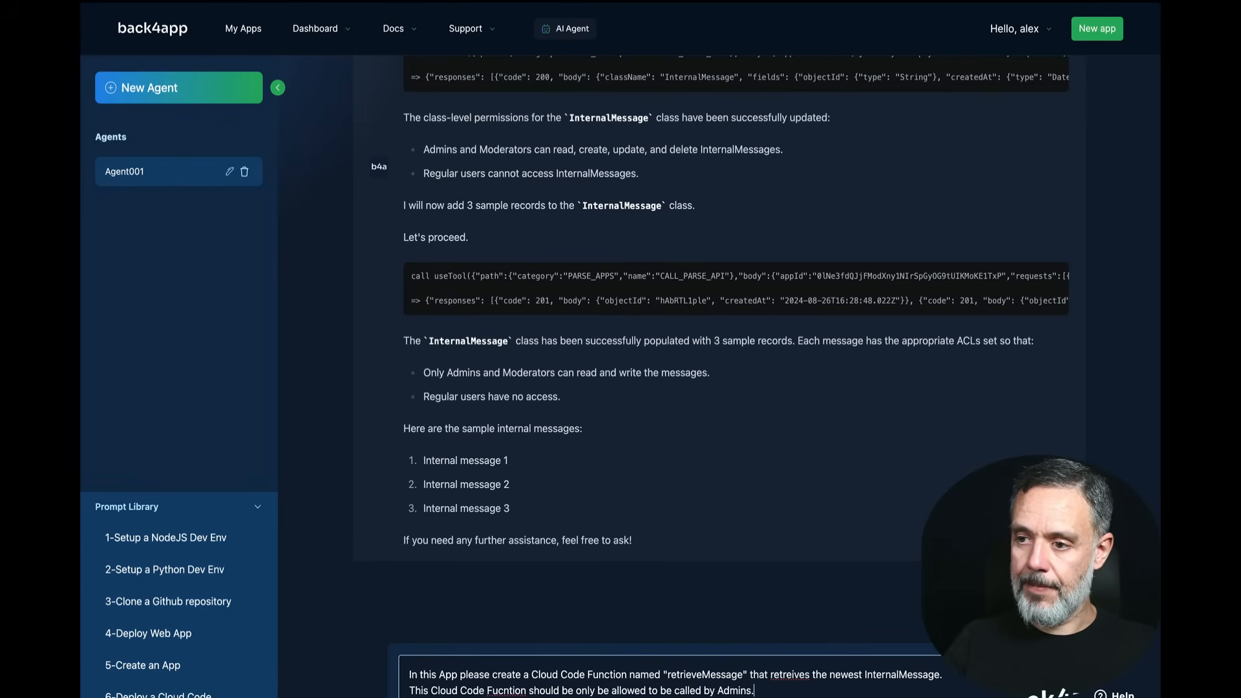
key("shift+Return")
type("If a ")
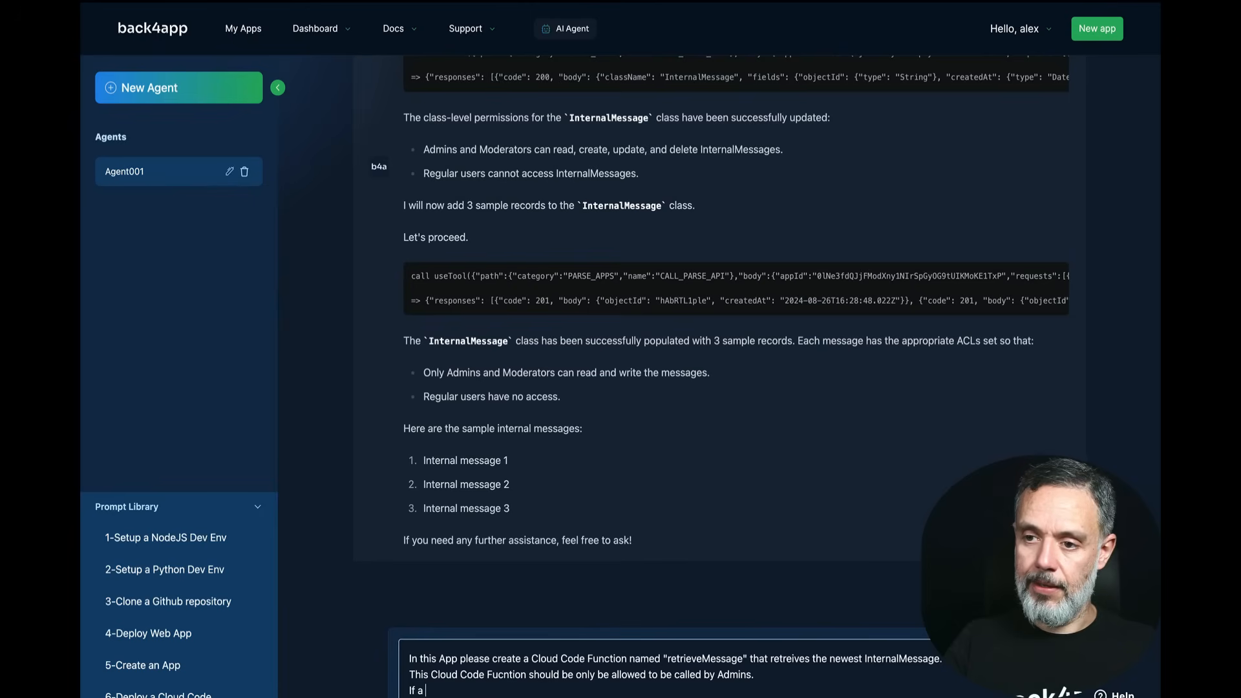
type("Regular or")
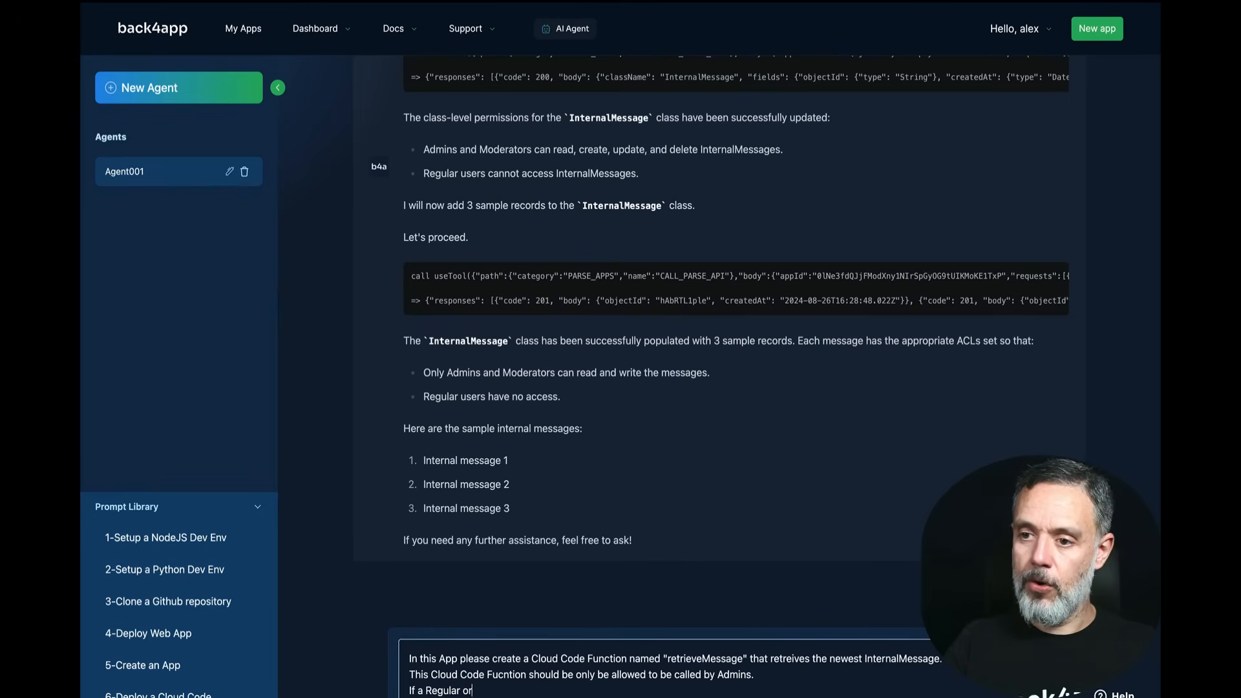
type(" a Modera")
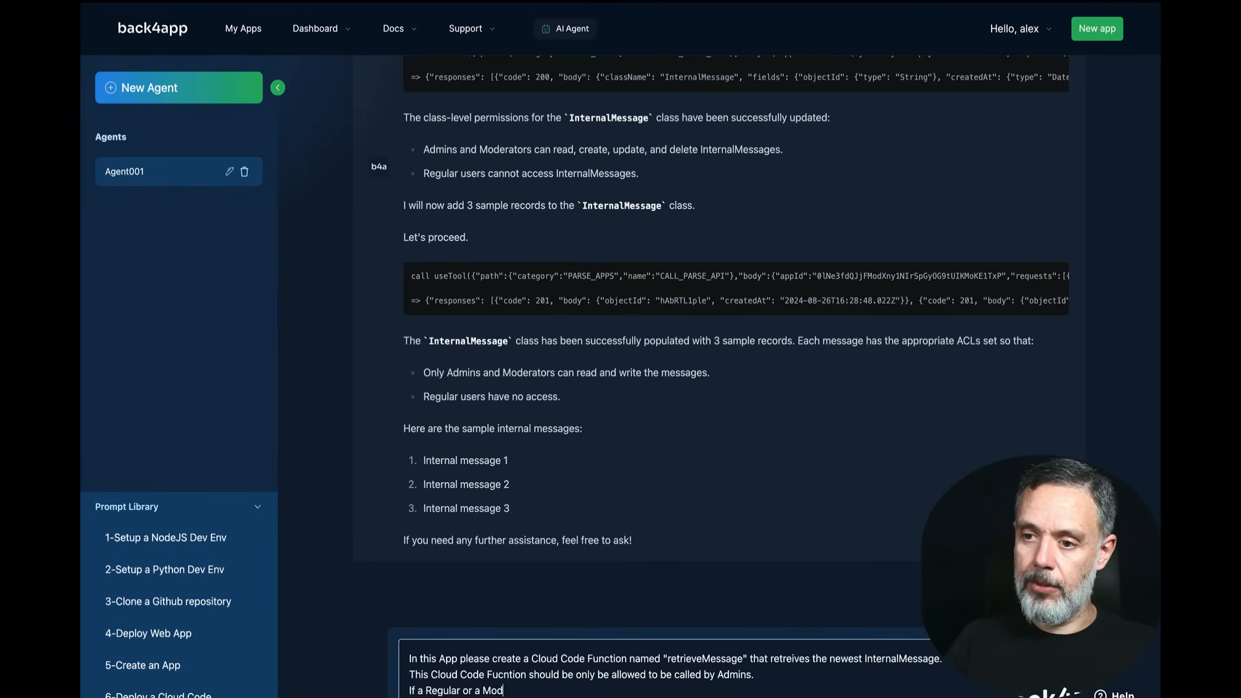
type("r ca")
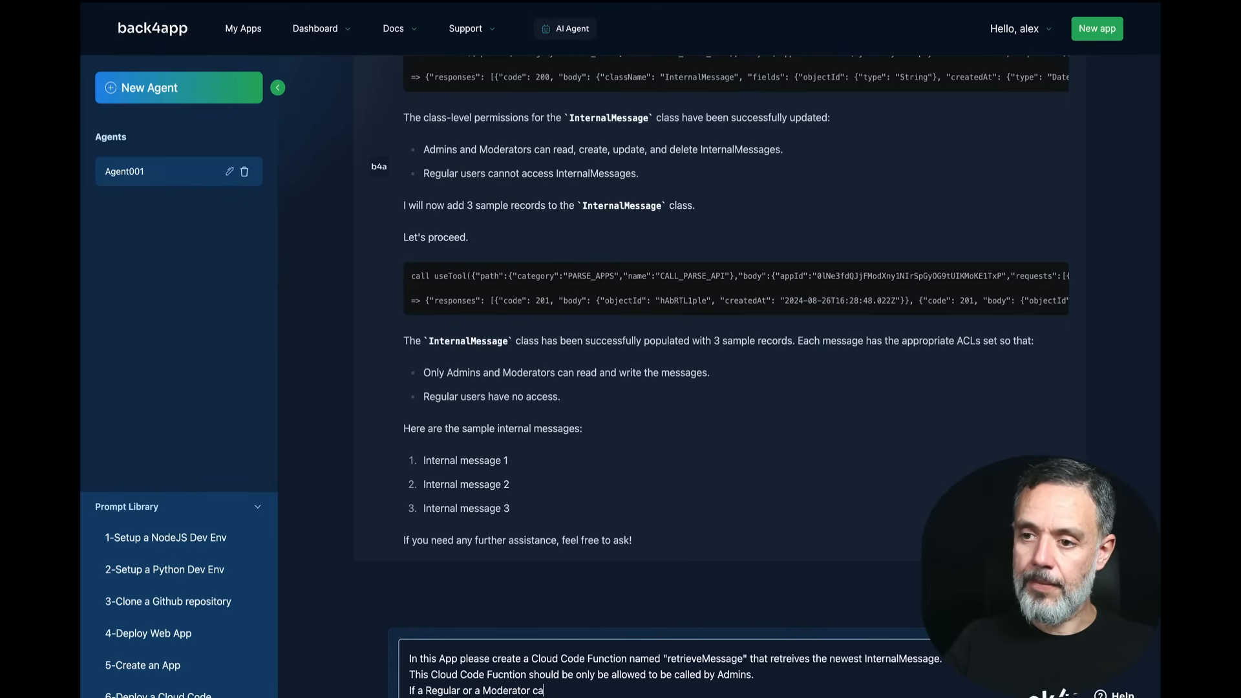
type("lls this fu")
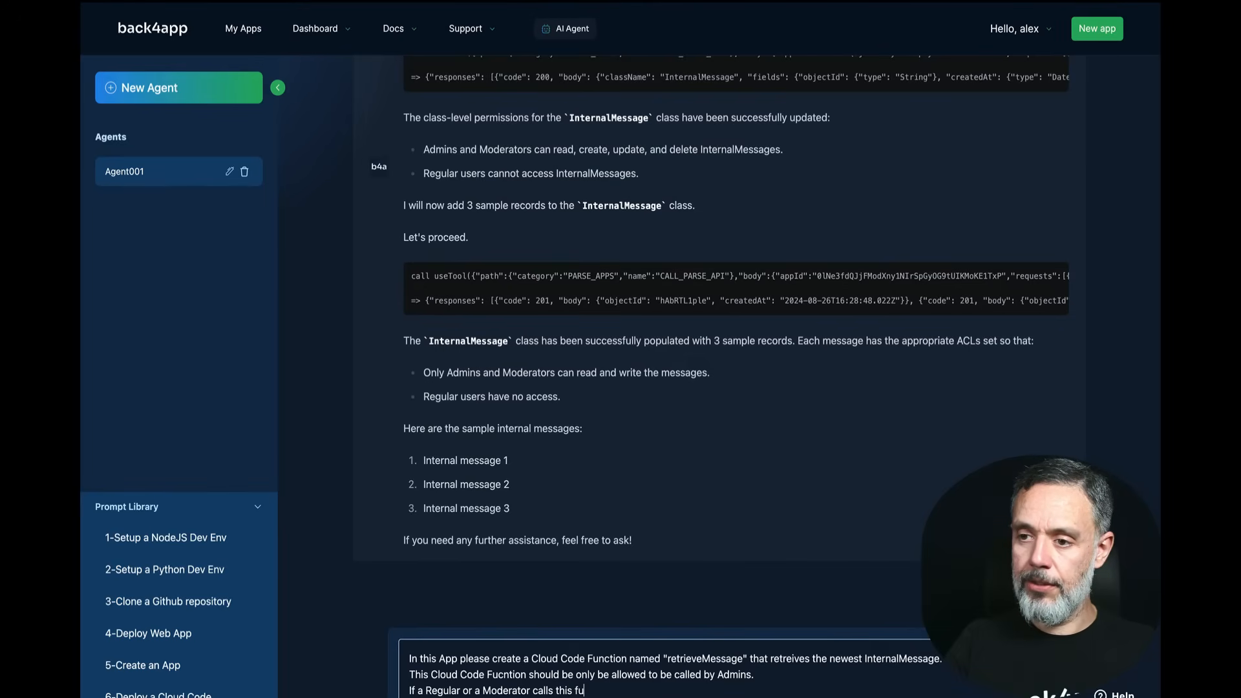
type("nction,")
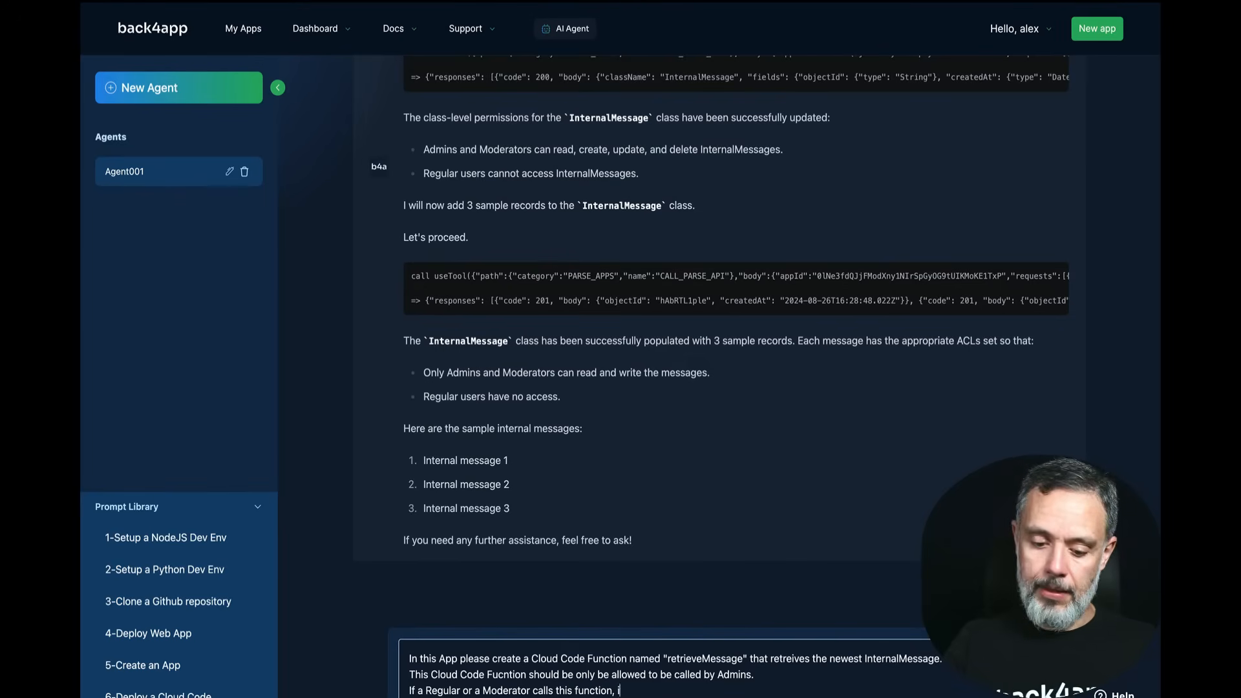
type(" it should ret")
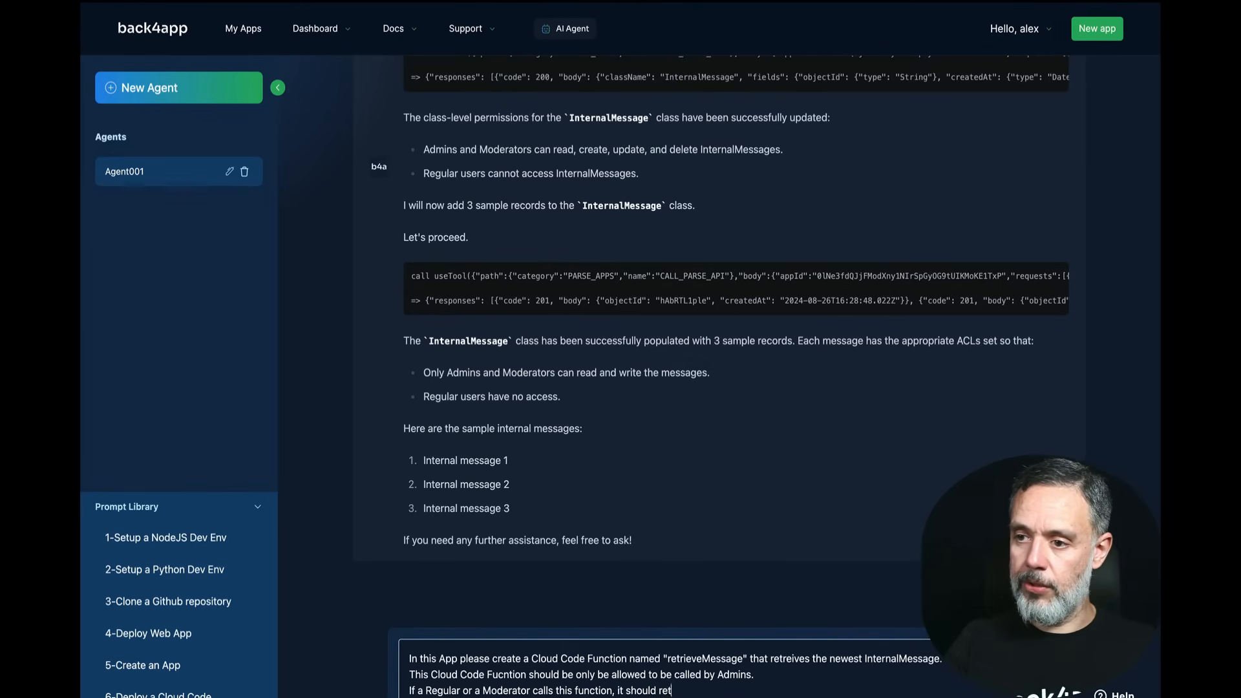
type("urnm")
key("BackSpace")
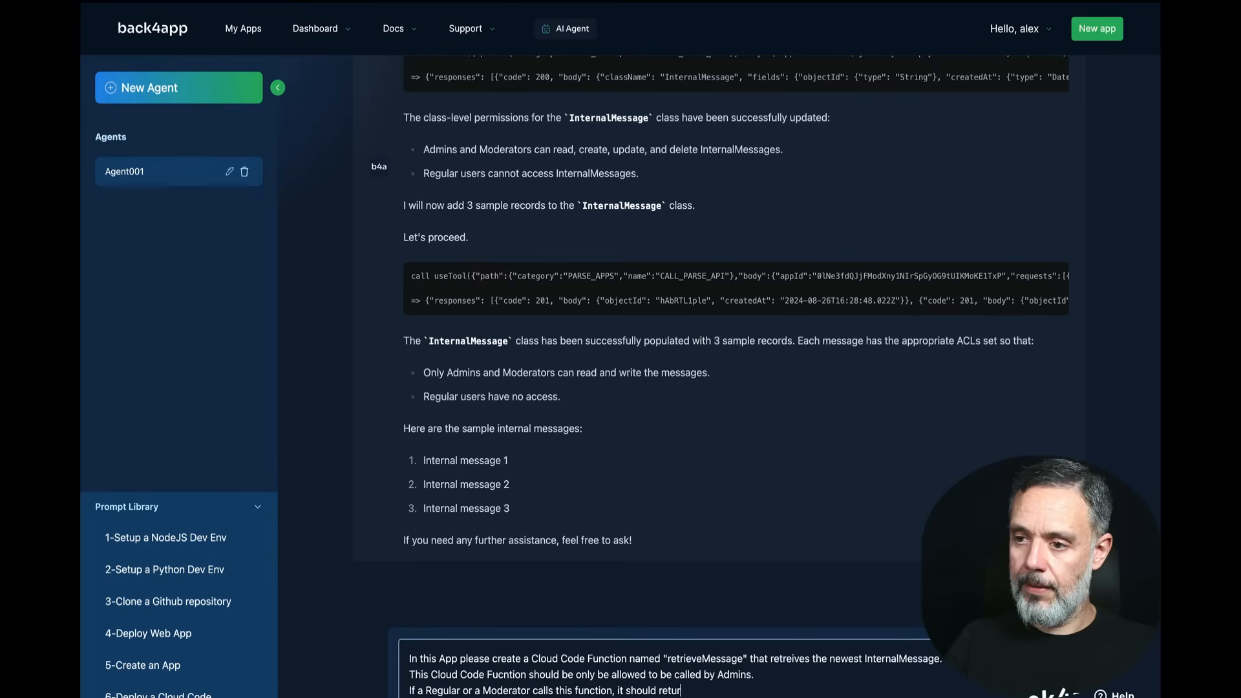
type("an error.")
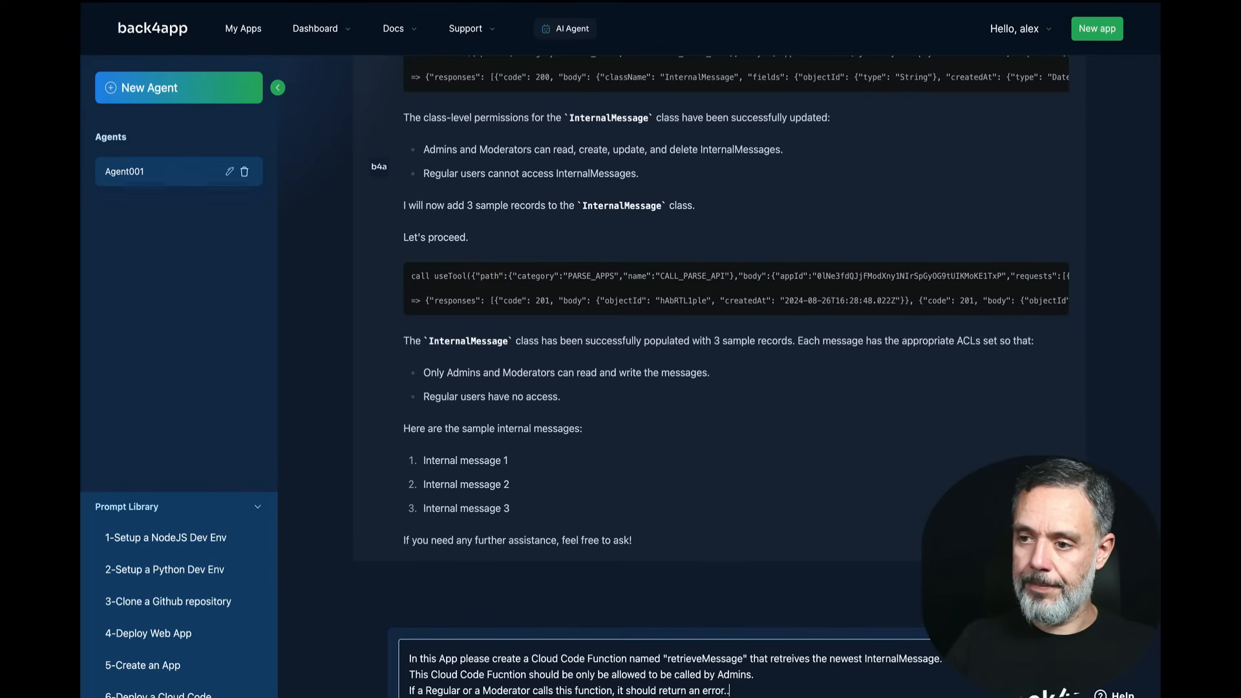
key("shift+Return")
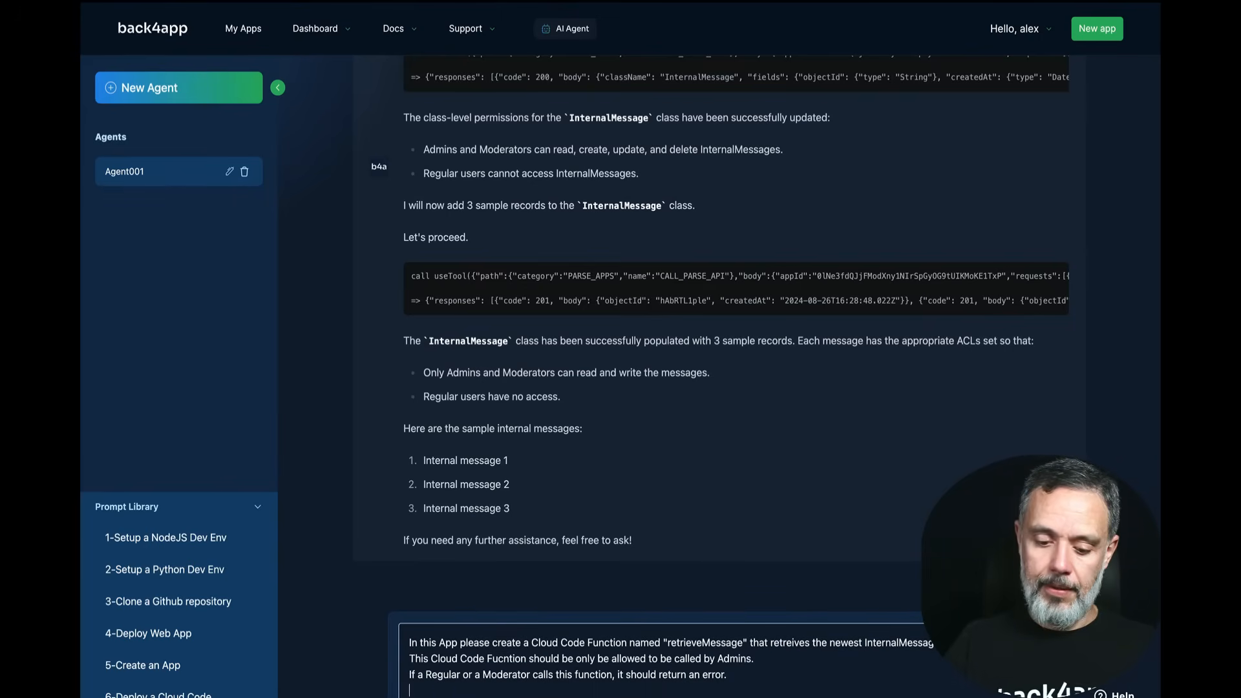
type("Please depl")
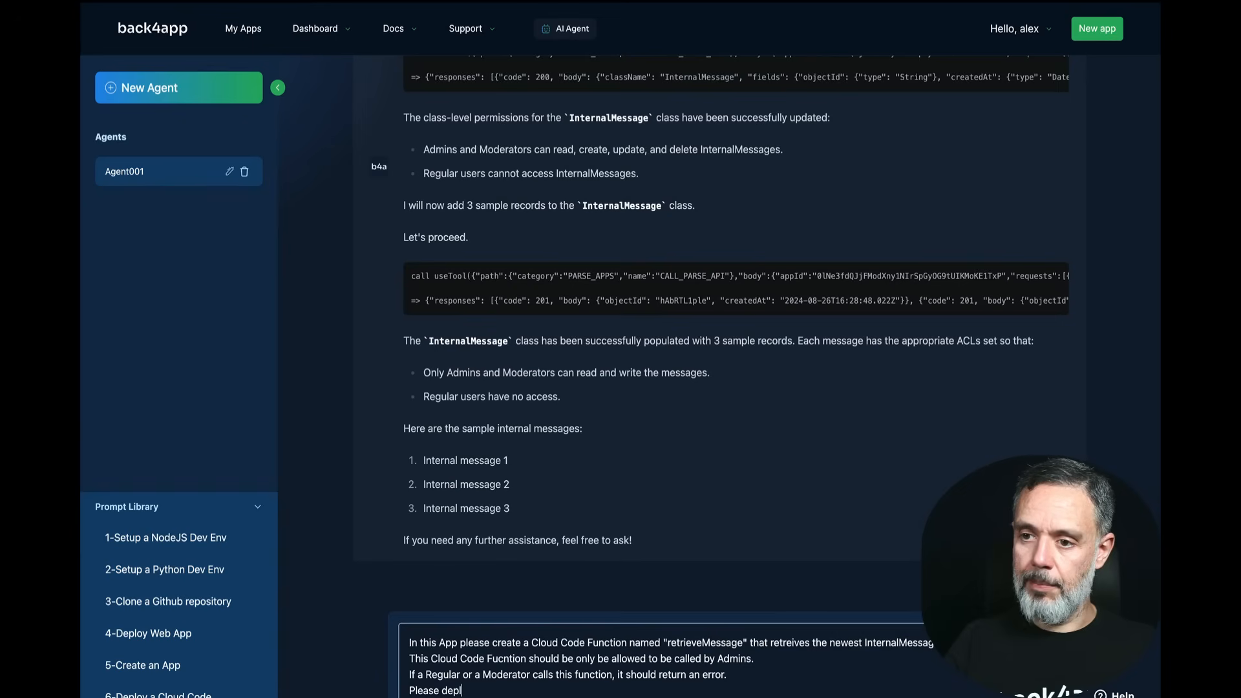
type("yo that")
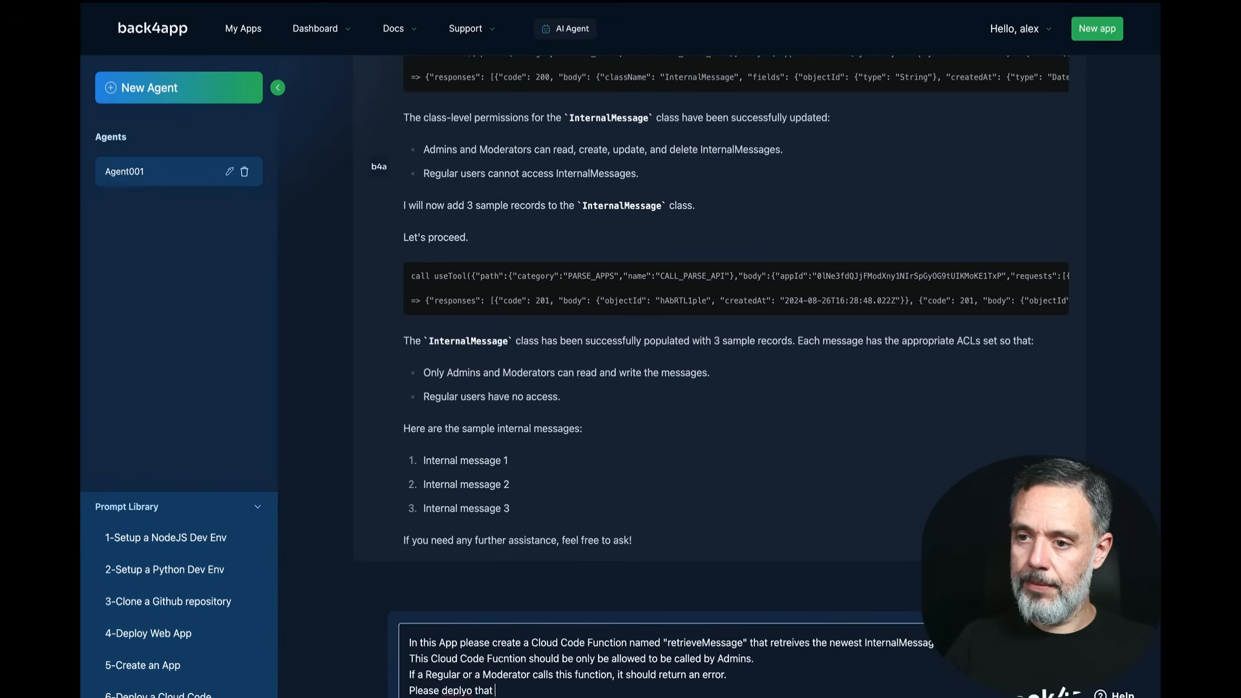
type(" function")
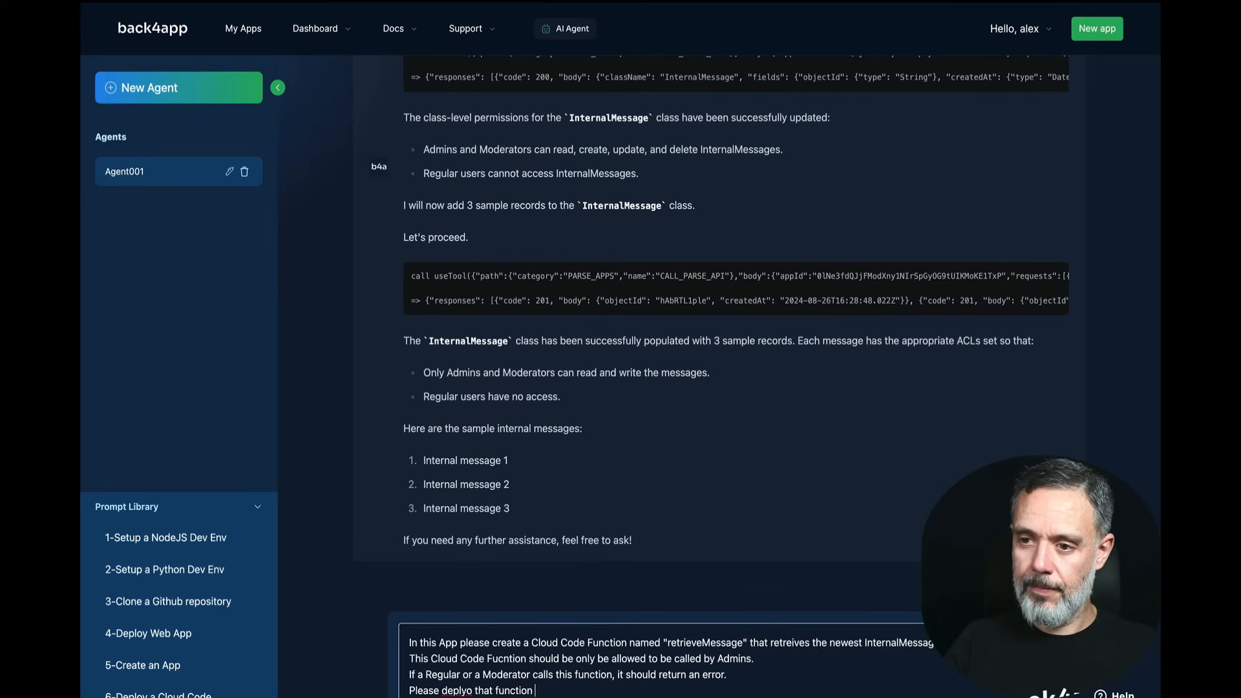
type(". to myto my App.")
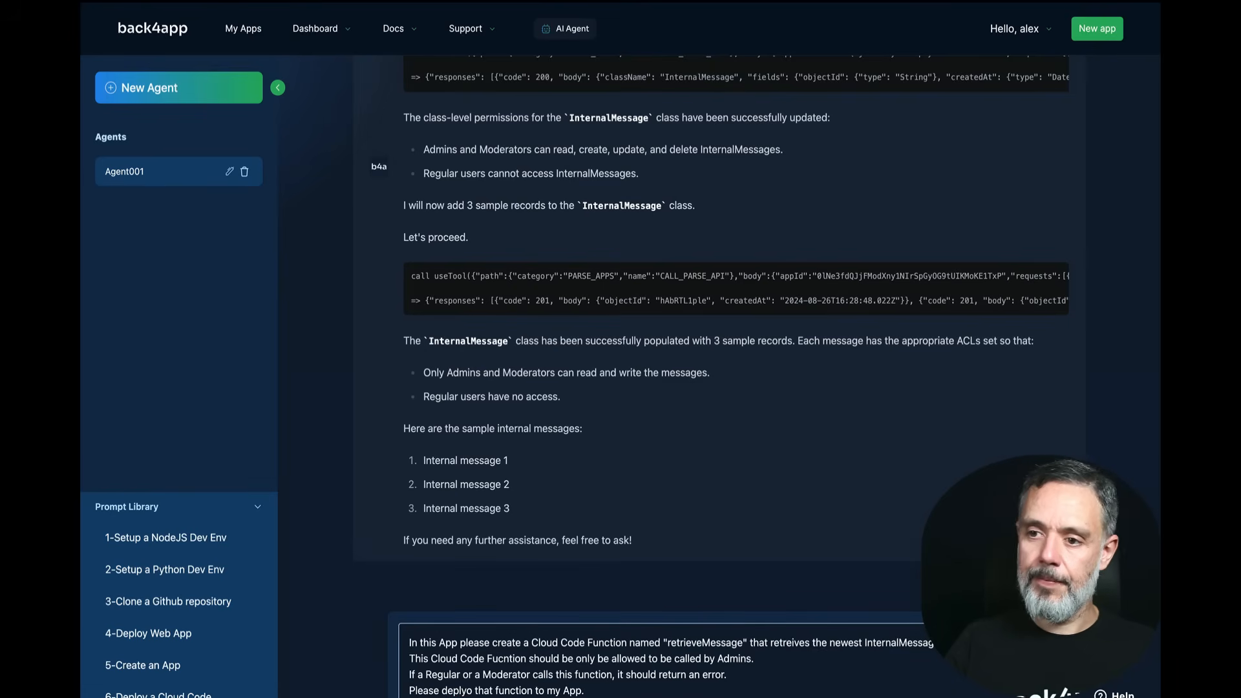
key("Return")
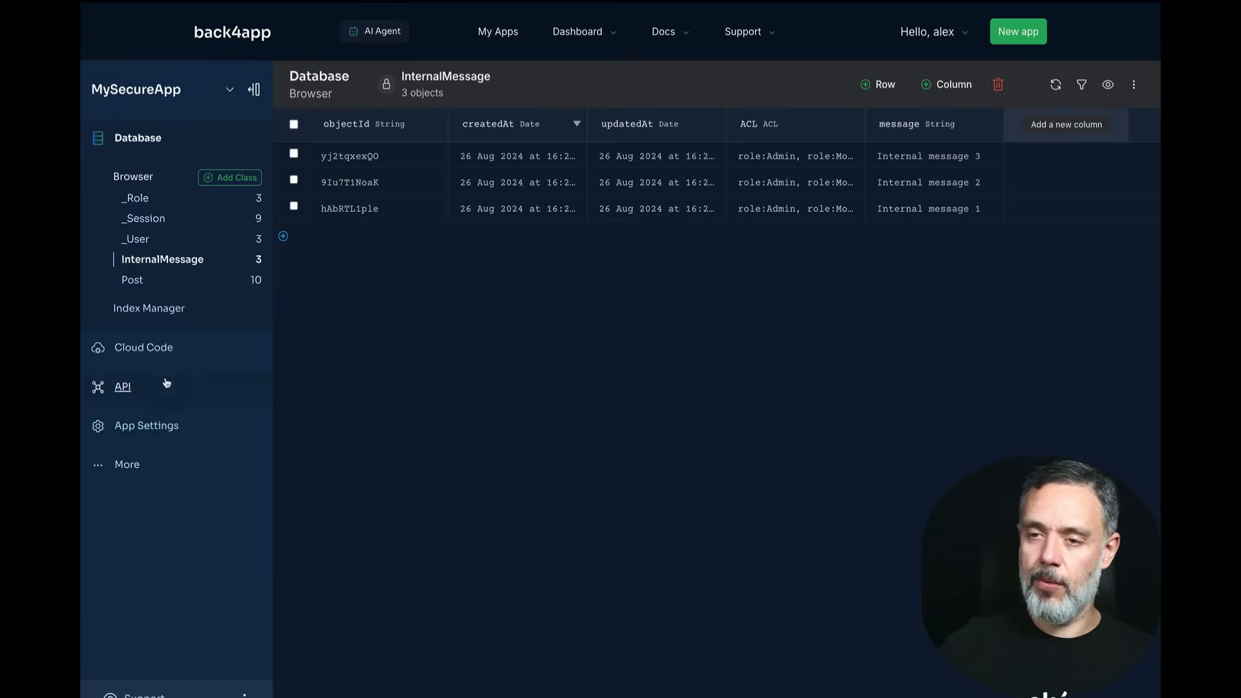
Step: Open MySecureApp's Cloud Code Functions & Web Hosting page
left_click(144, 349)
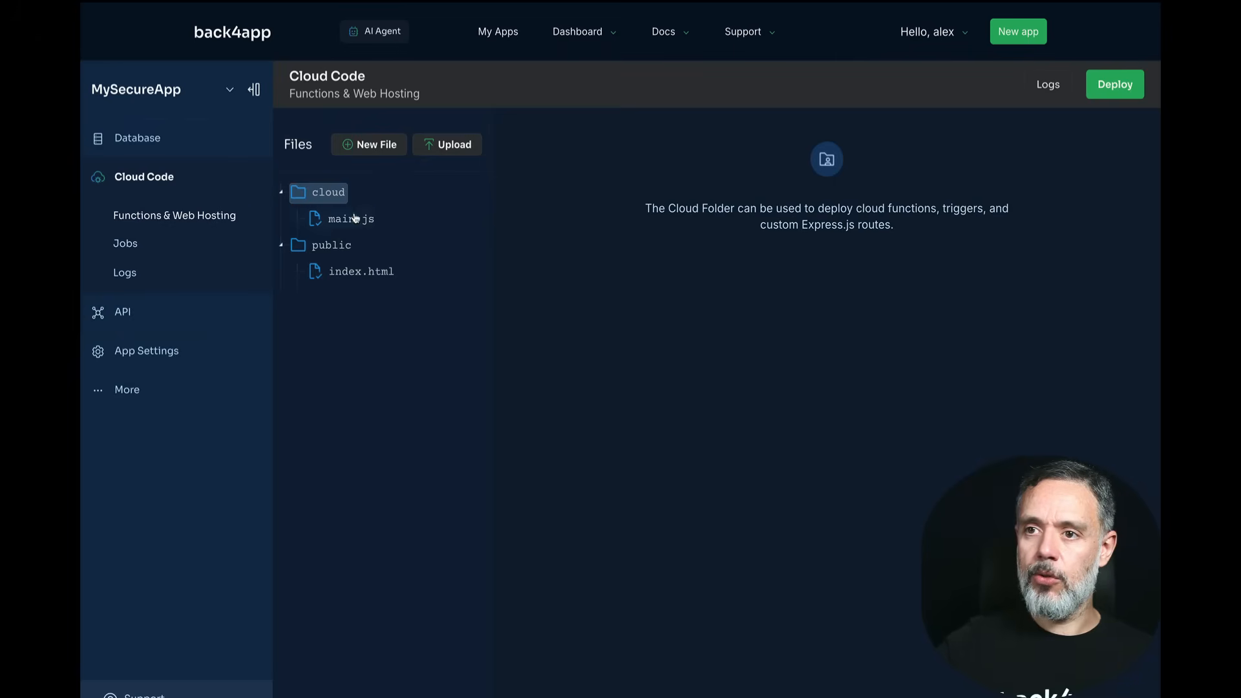
Step: Read through the deployed retrieveMessage code in cloud/main.js
left_click(349, 219)
scroll(646, 355, "down", 2)
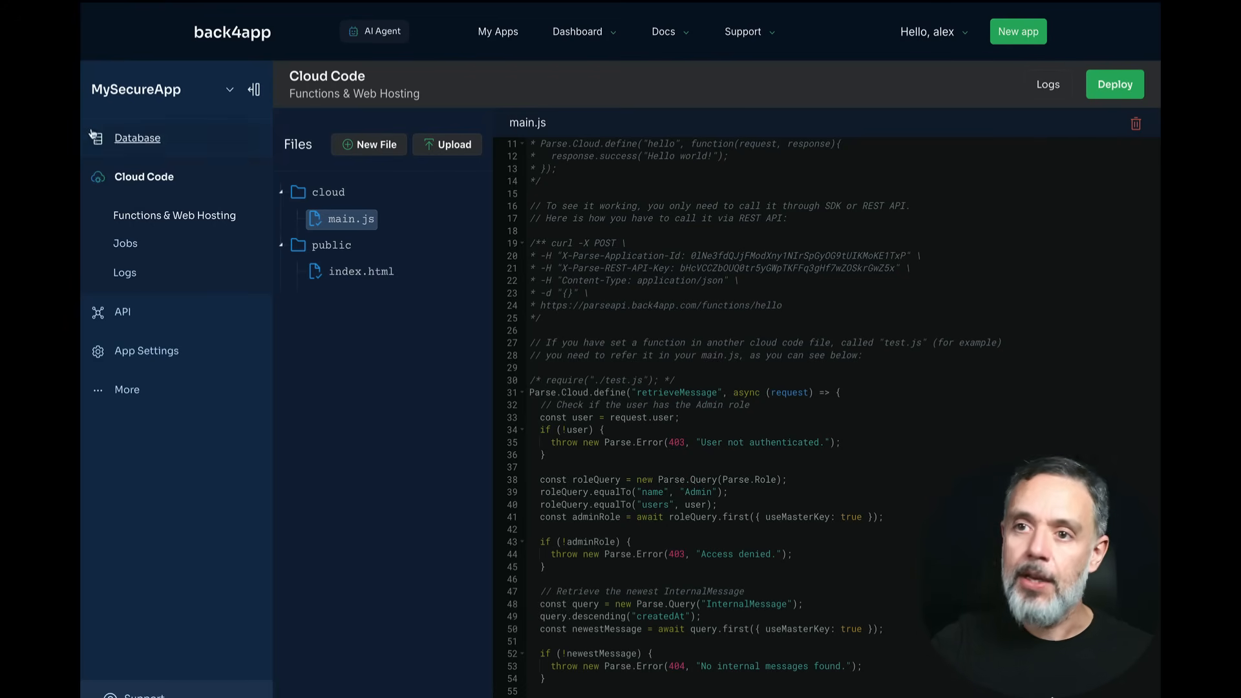
left_click(124, 312)
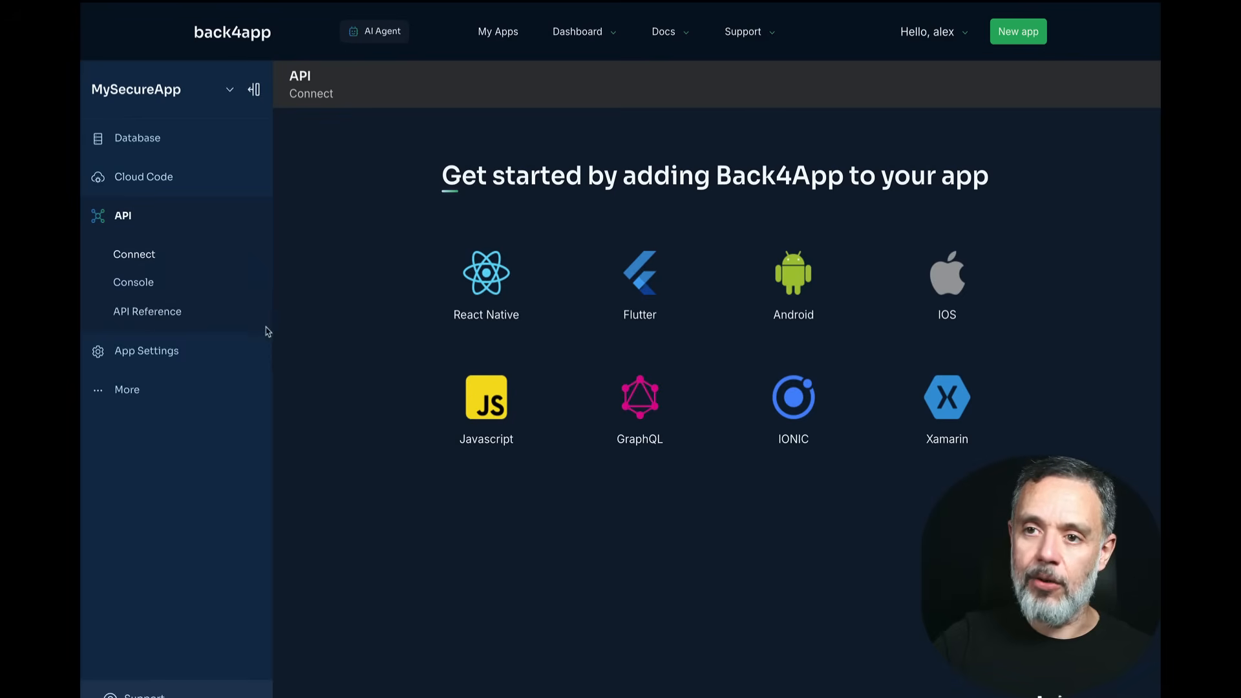
Step: Send a POST to functions/retrieveMessage as a non-admin user, getting 403 Access denied
left_click(148, 282)
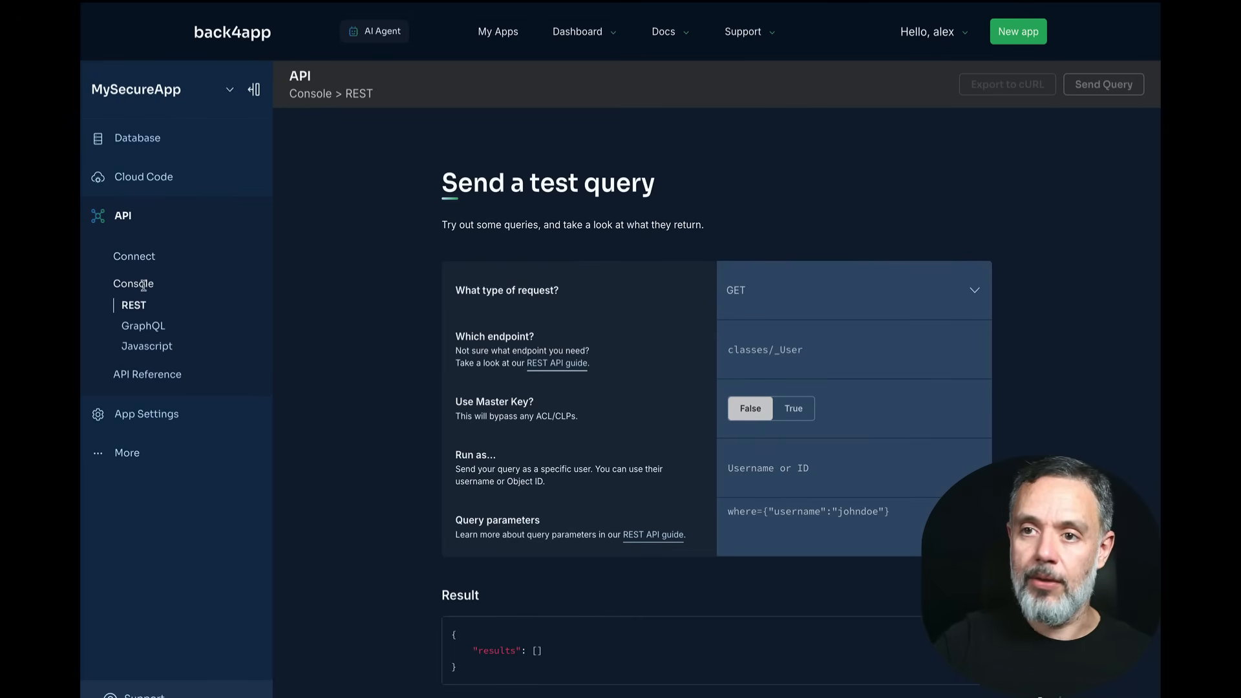
left_click(763, 291)
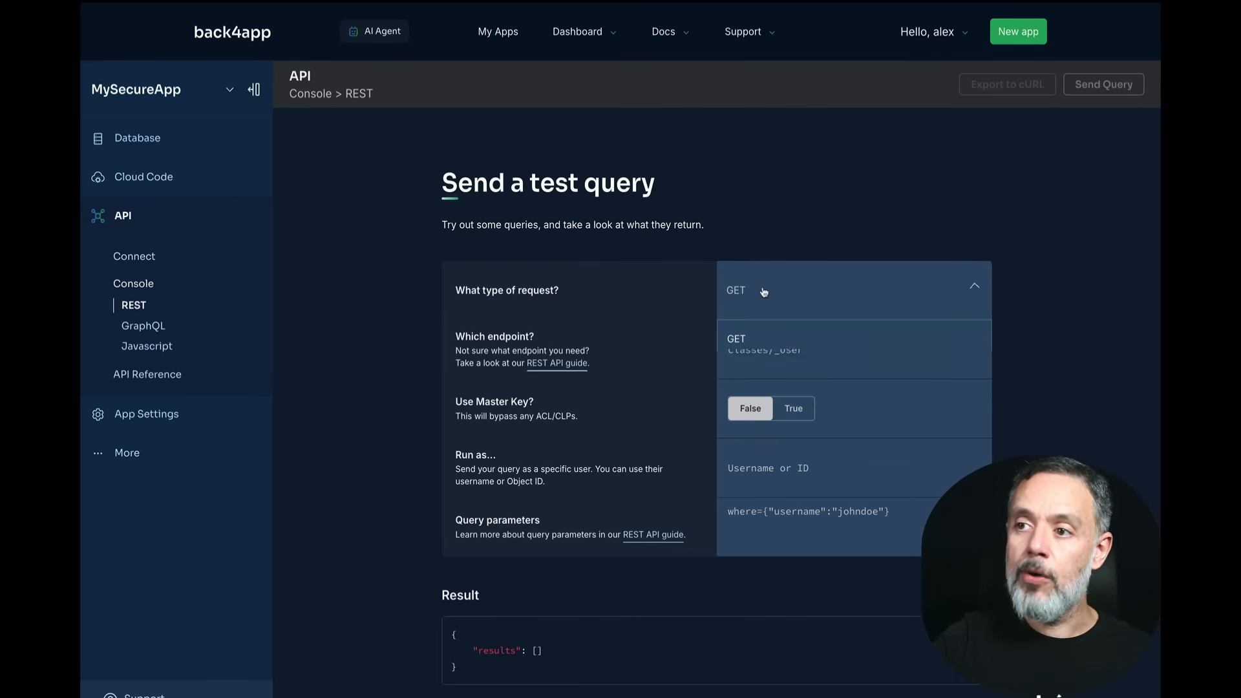
left_click(755, 381)
left_click(771, 355)
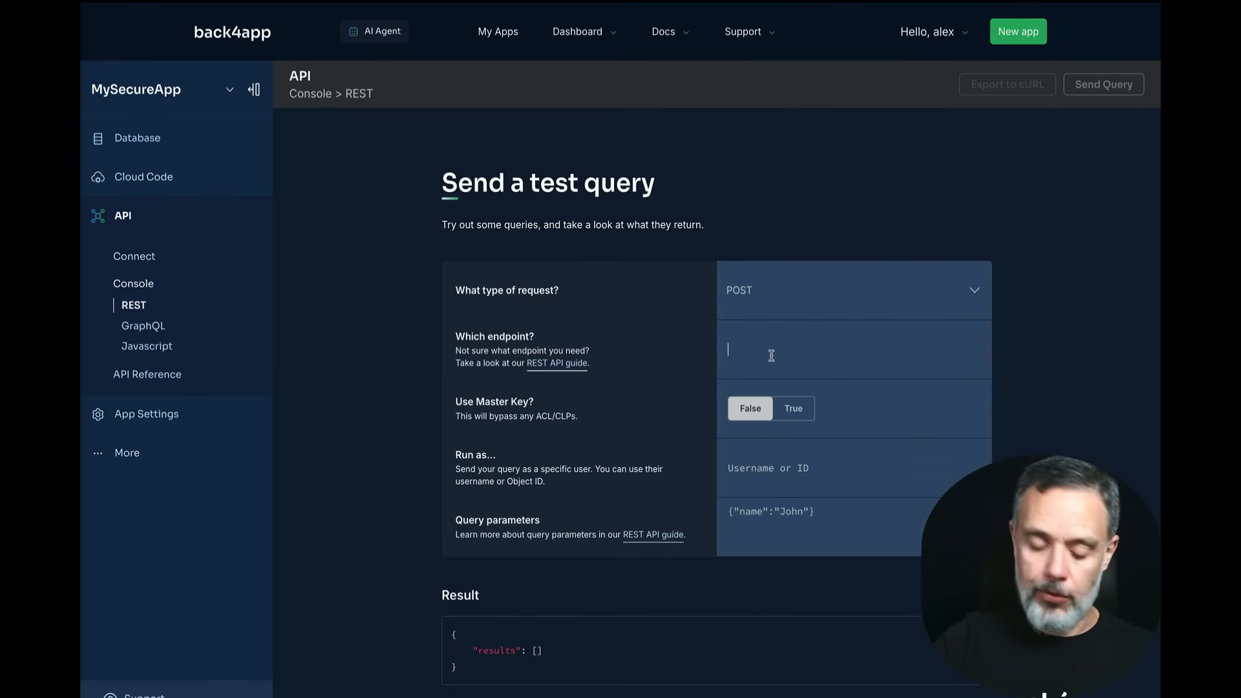
type("functions")
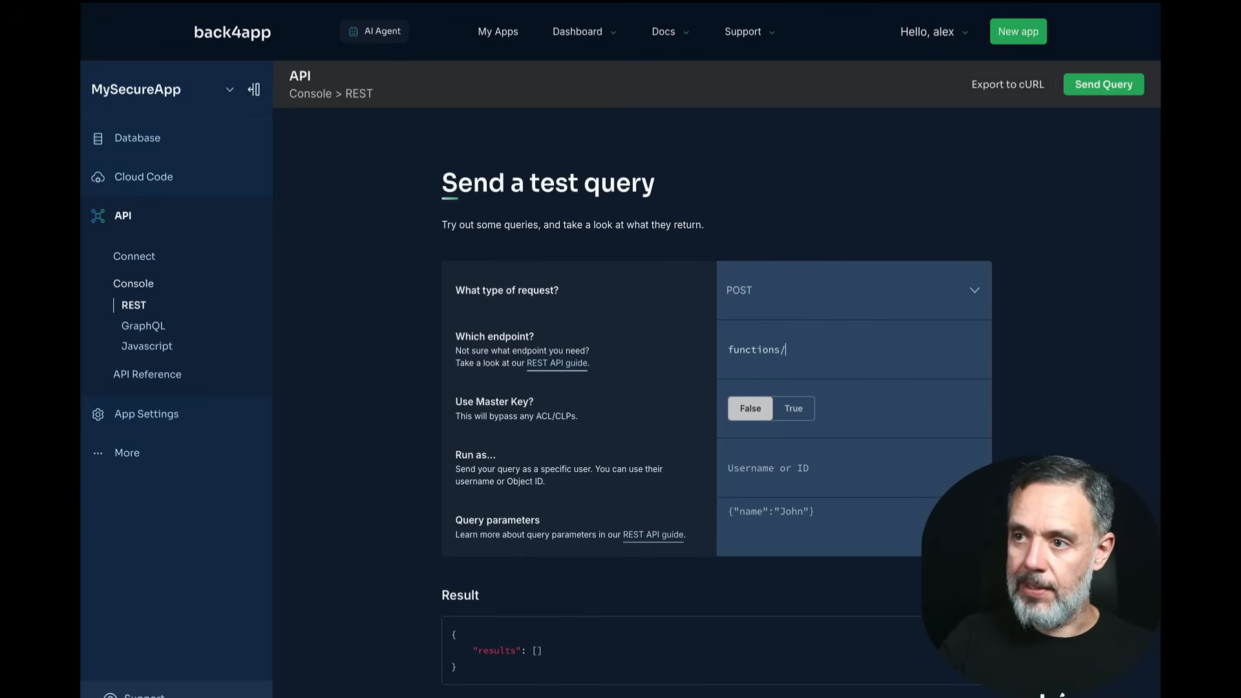
type("/ret")
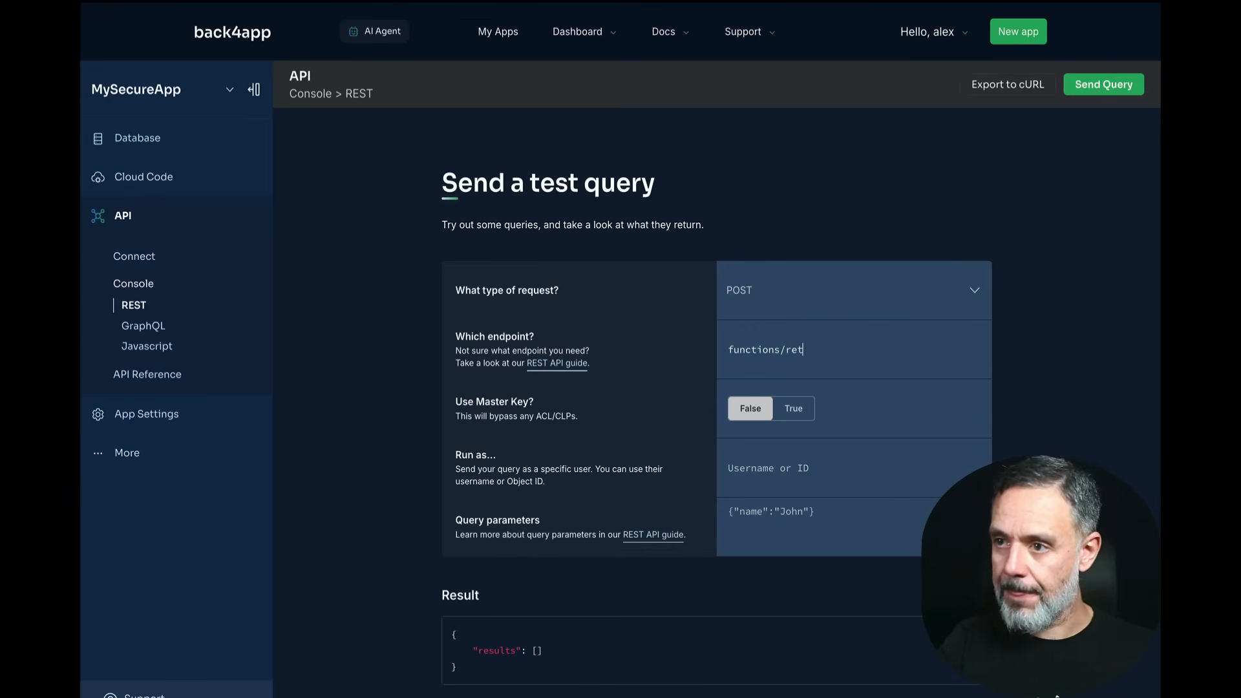
type("yrrieveMessage")
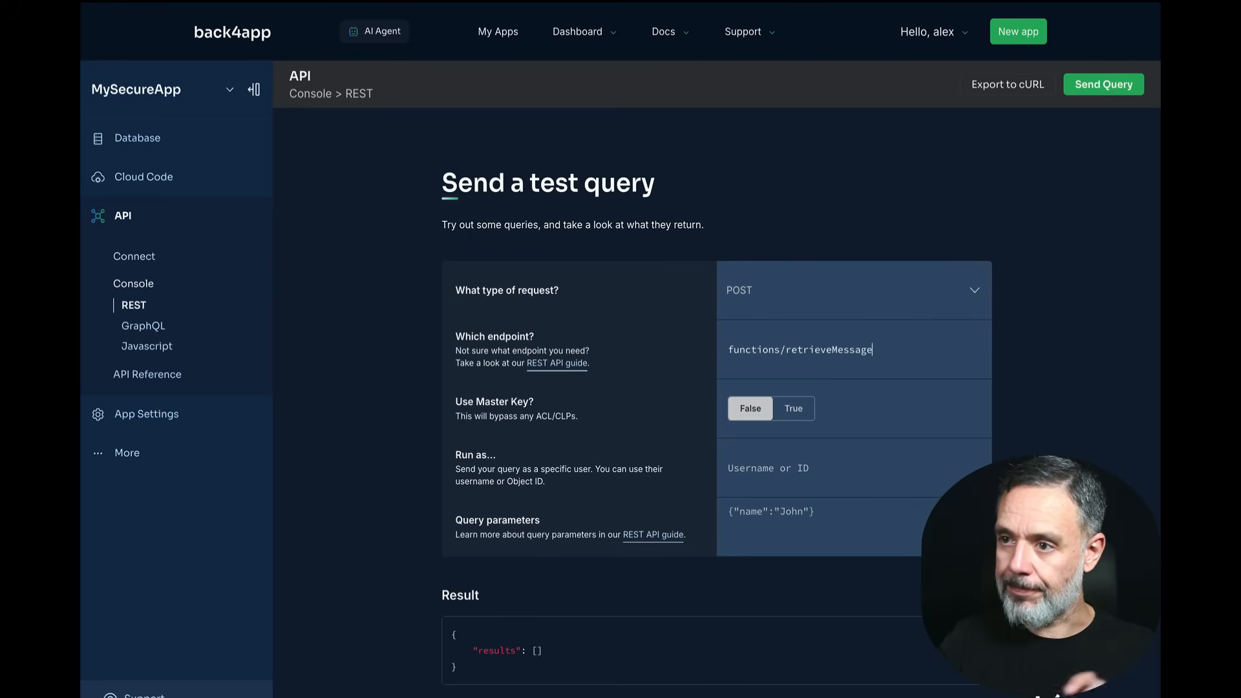
left_click(758, 474)
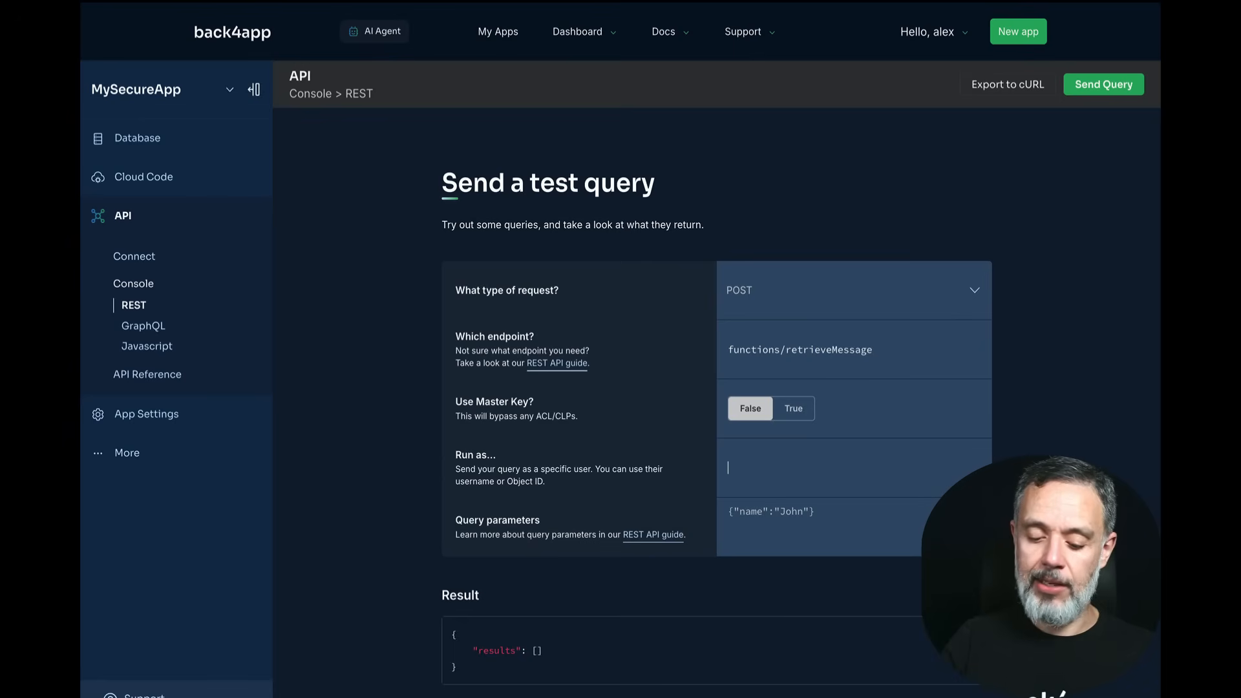
type("alysson")
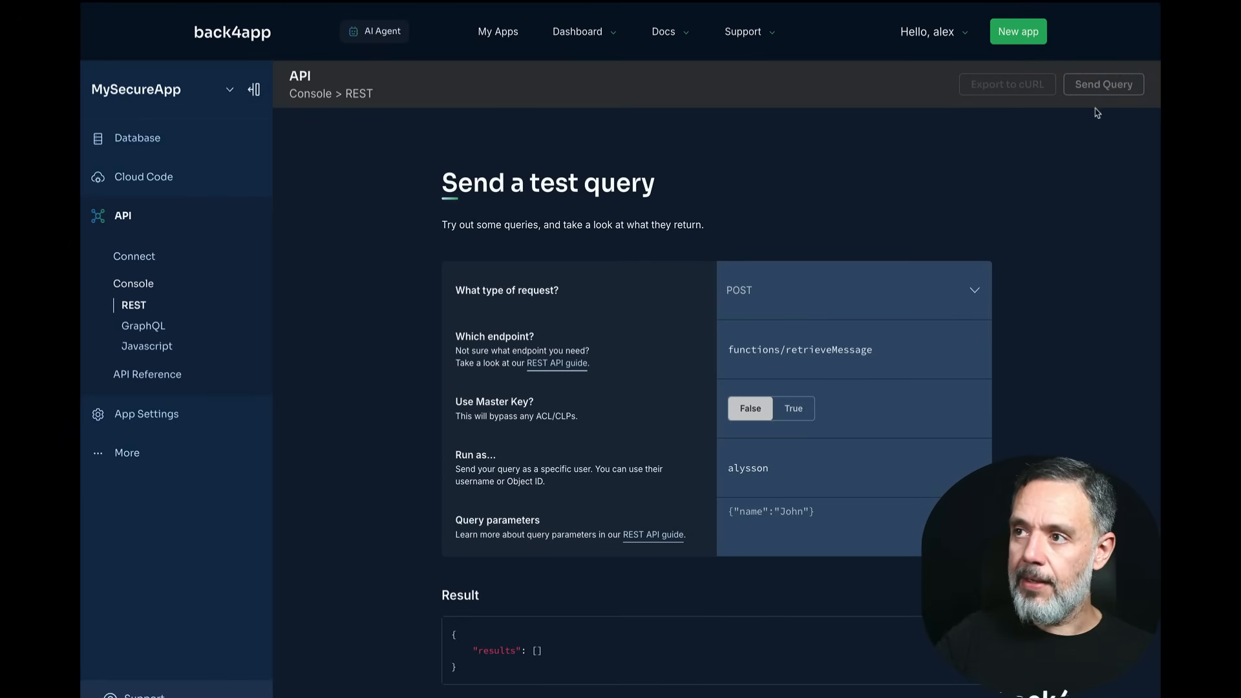
left_click(843, 515)
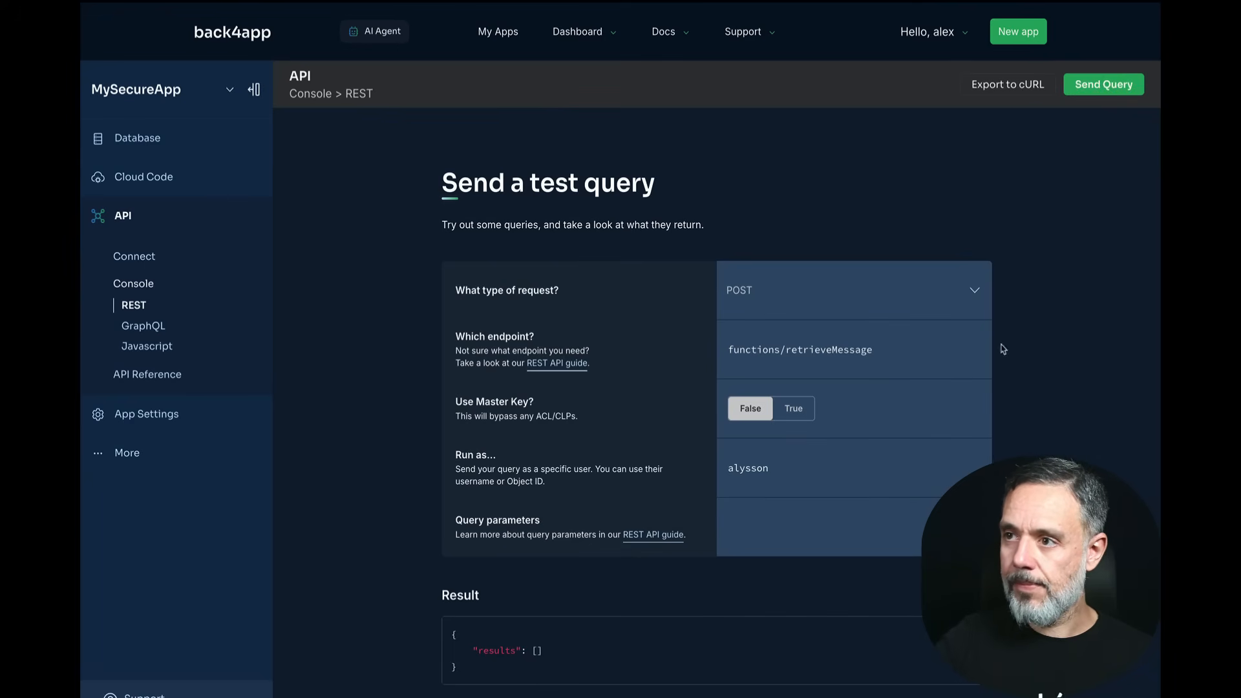
type("{\"name\":\"John\"}")
left_click(1094, 84)
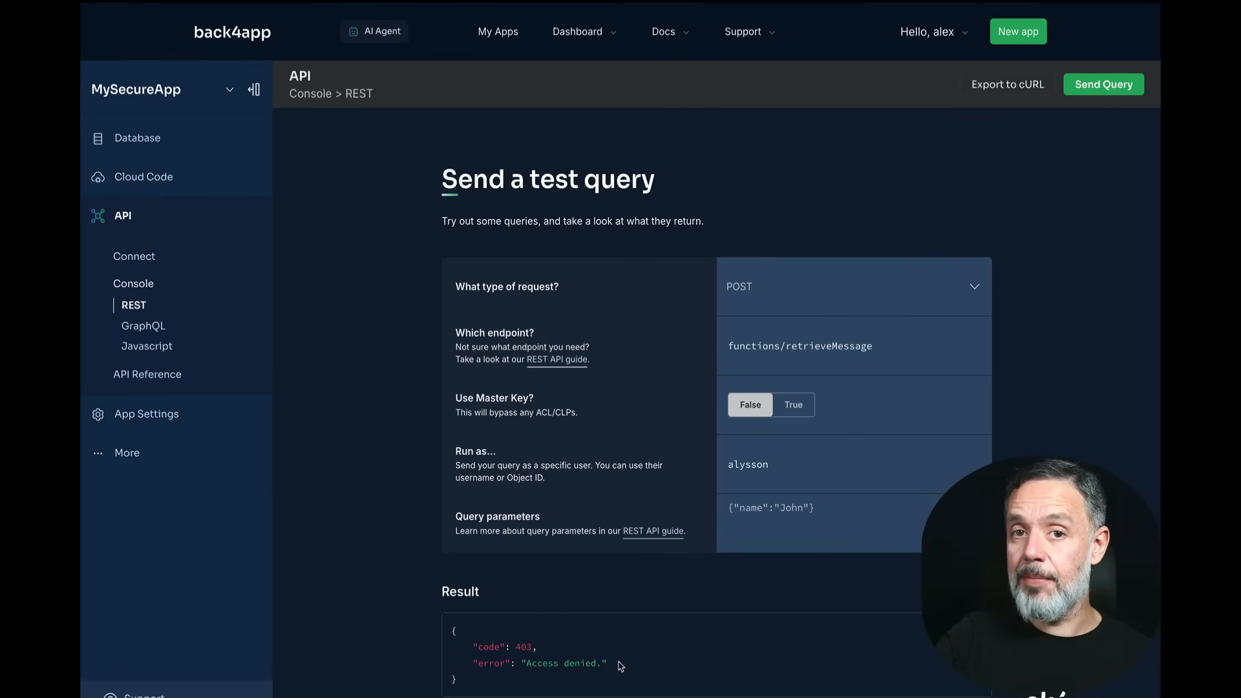
Step: Resend retrieveMessage as another non-admin (denied), then as the admin, which returns Internal message 3
double_click(748, 472)
type("charles")
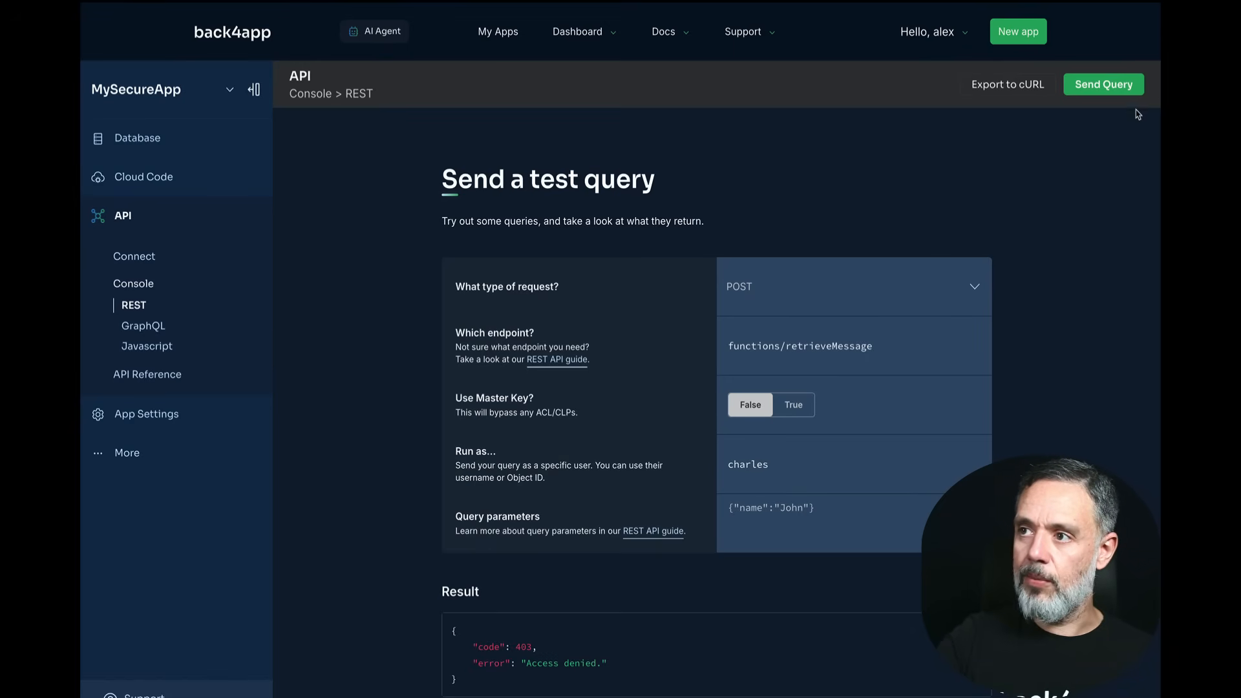
left_click(1102, 85)
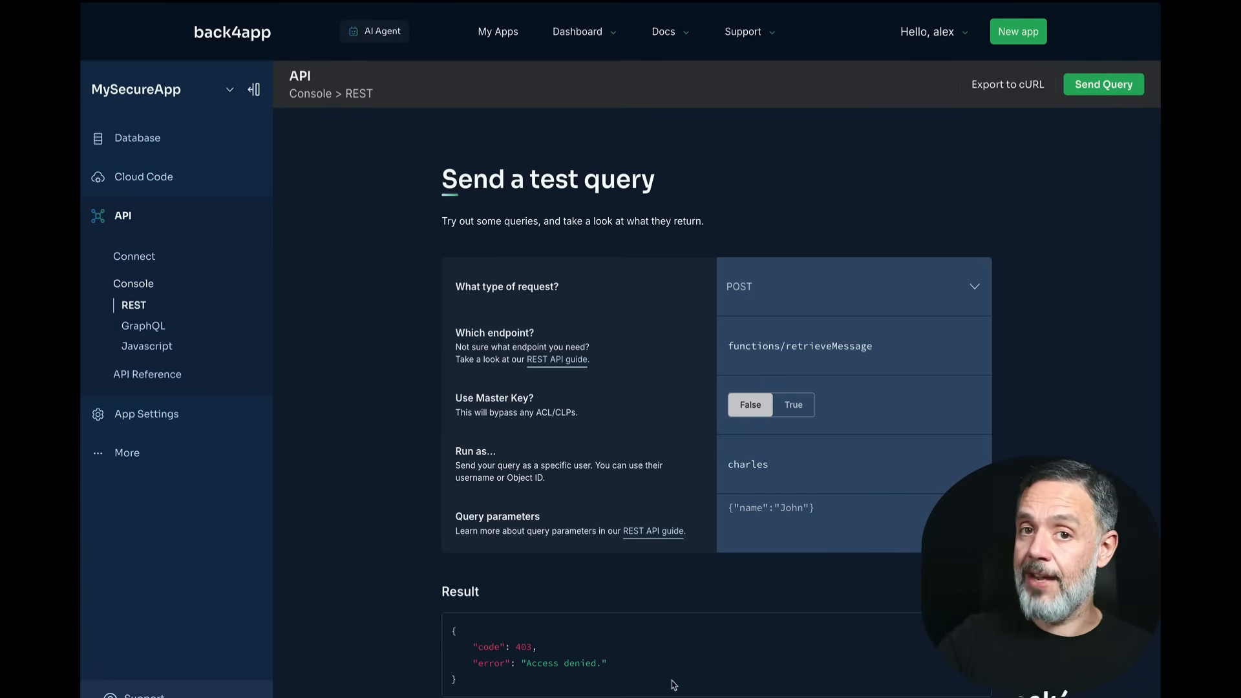
double_click(751, 467)
type("alex")
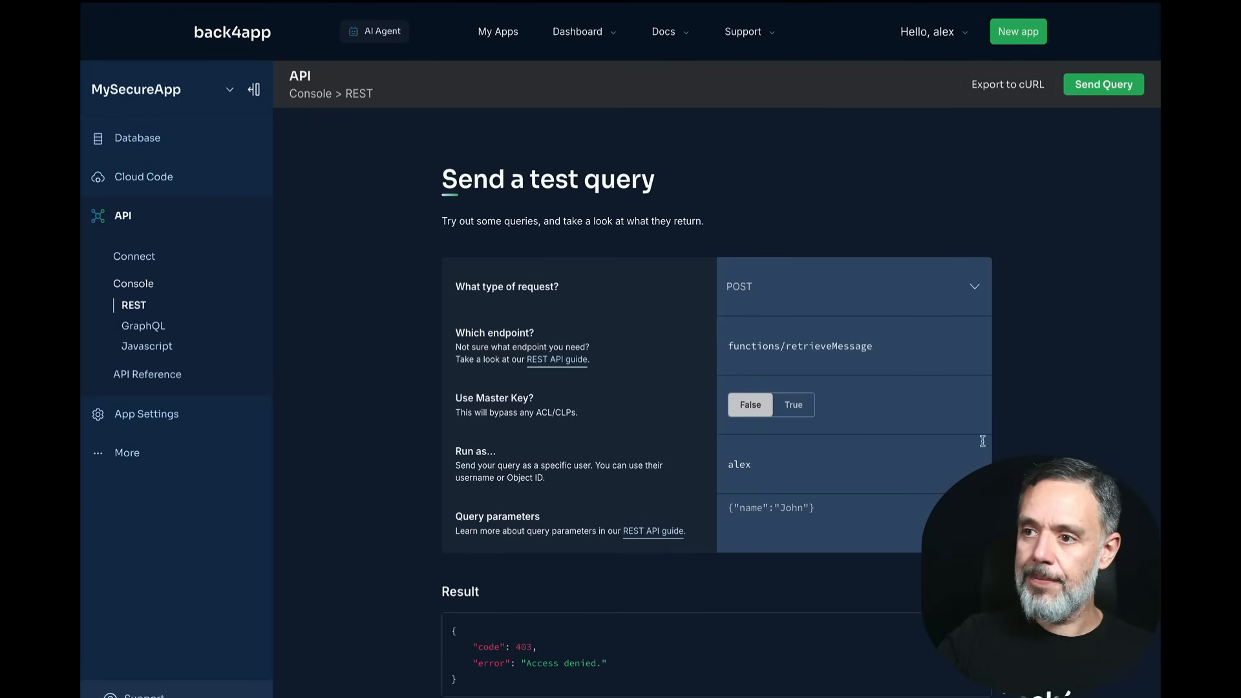
left_click(1100, 89)
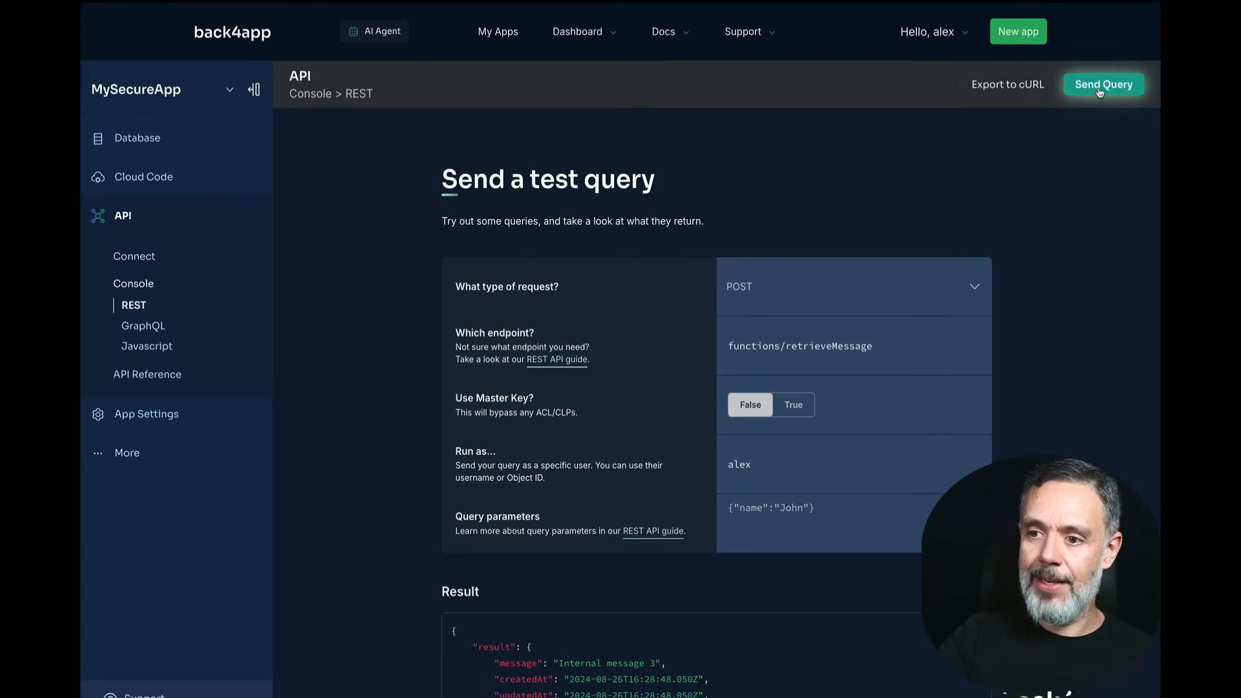
Step: Clear the Run as user and resend, getting 403 User not authenticated
scroll(1078, 311, "down", 4)
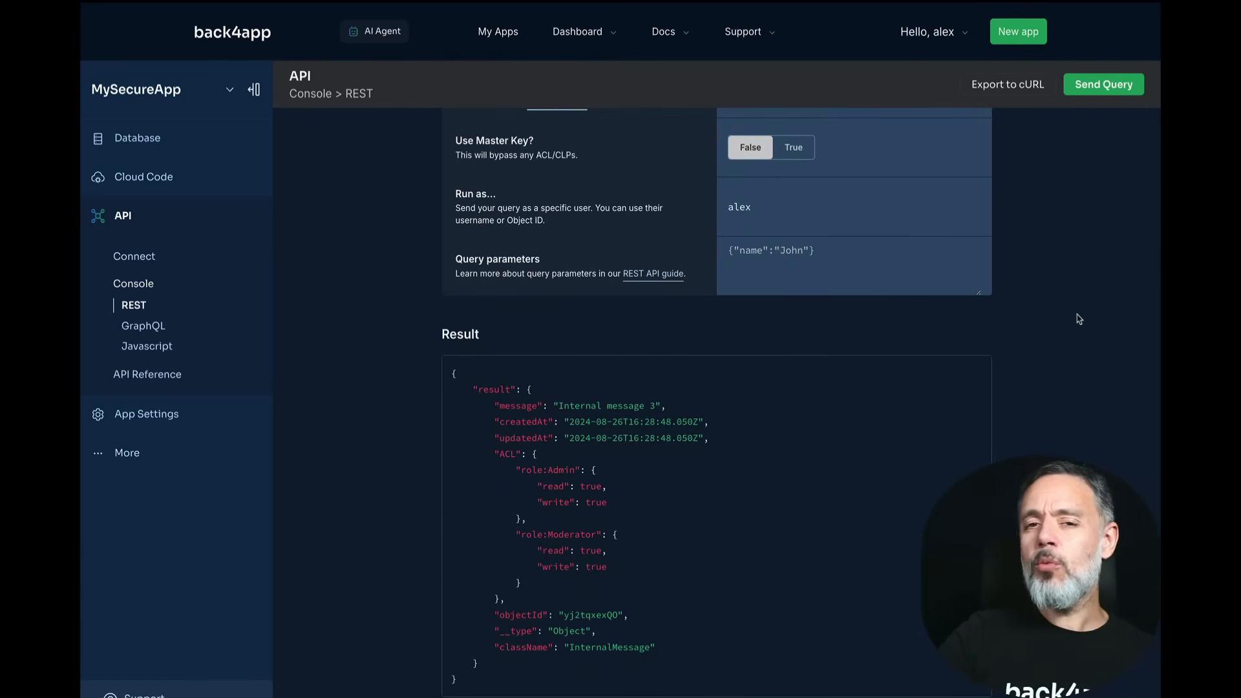
left_click_drag(808, 208, 511, 205)
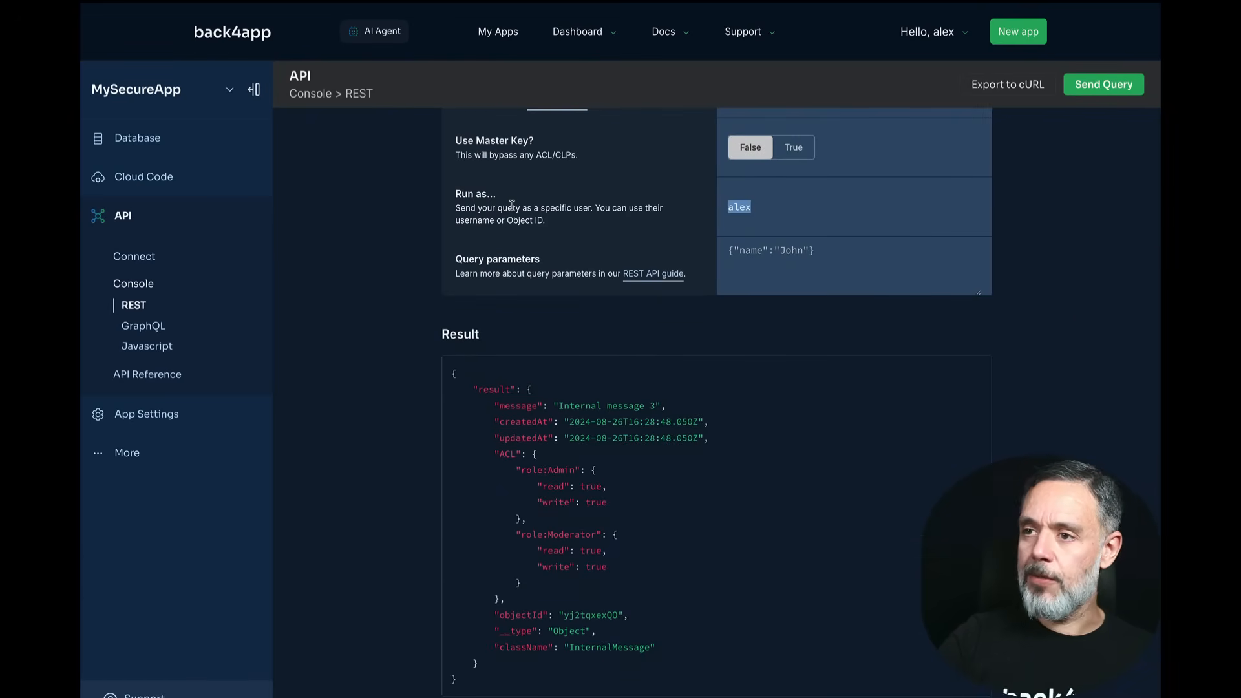
key("BackSpace")
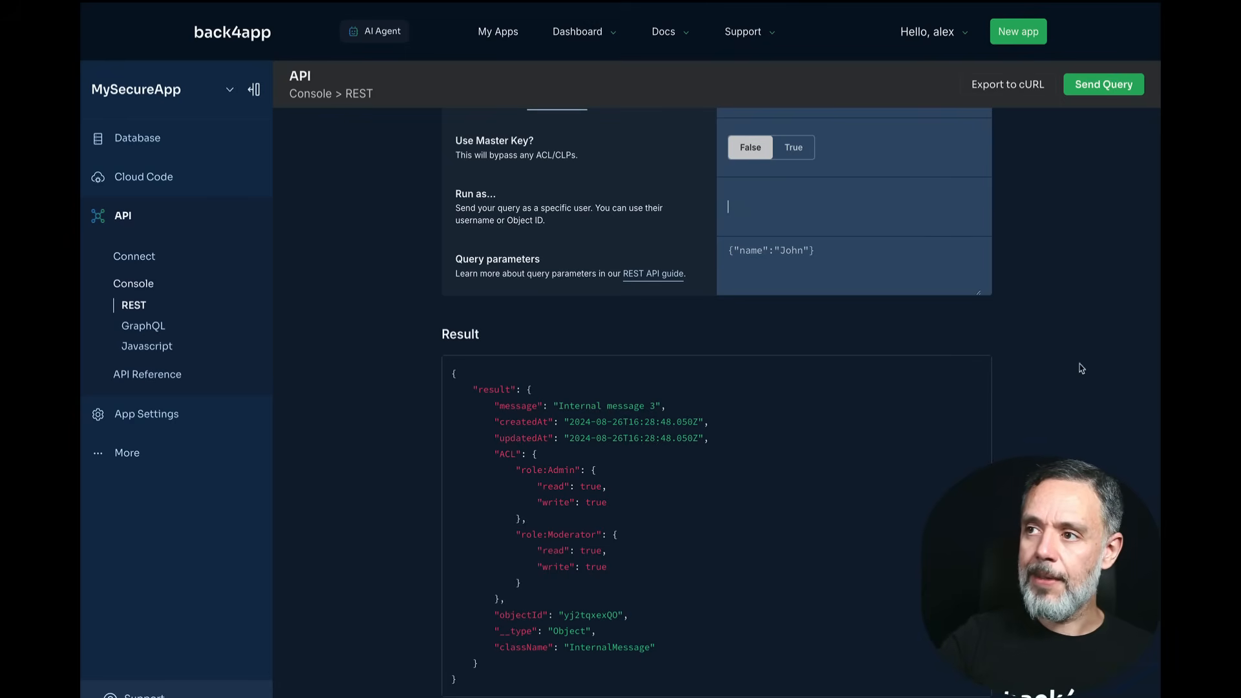
left_click(1098, 86)
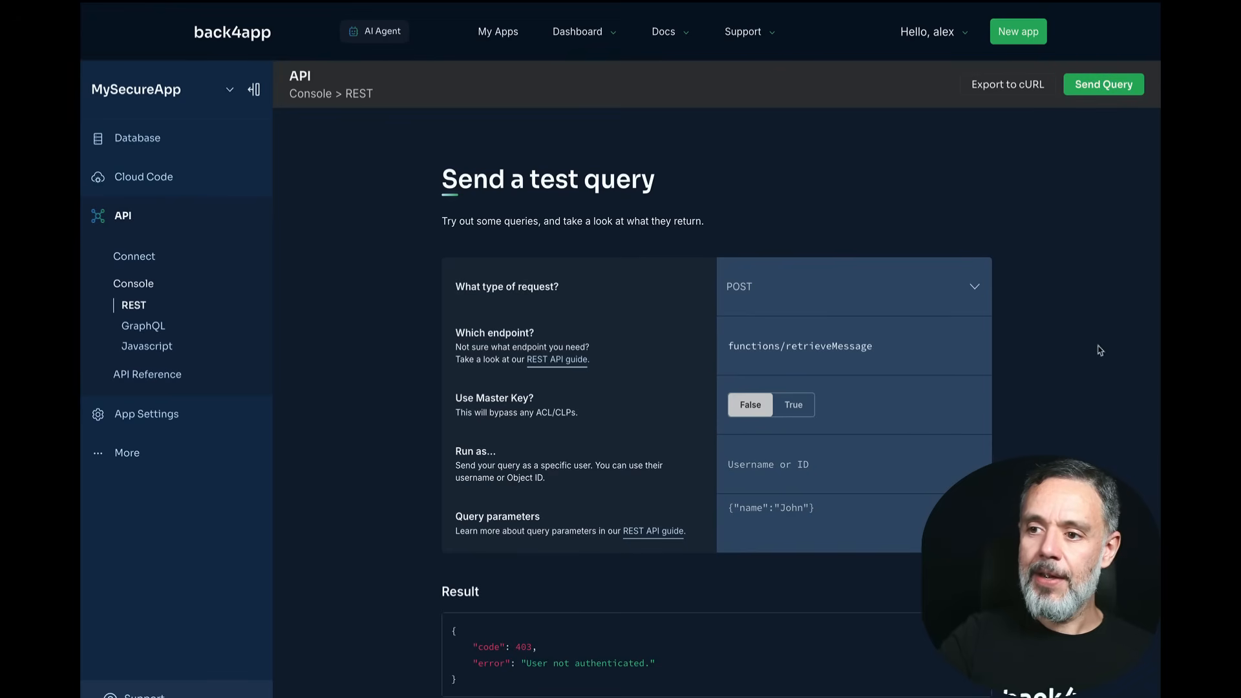